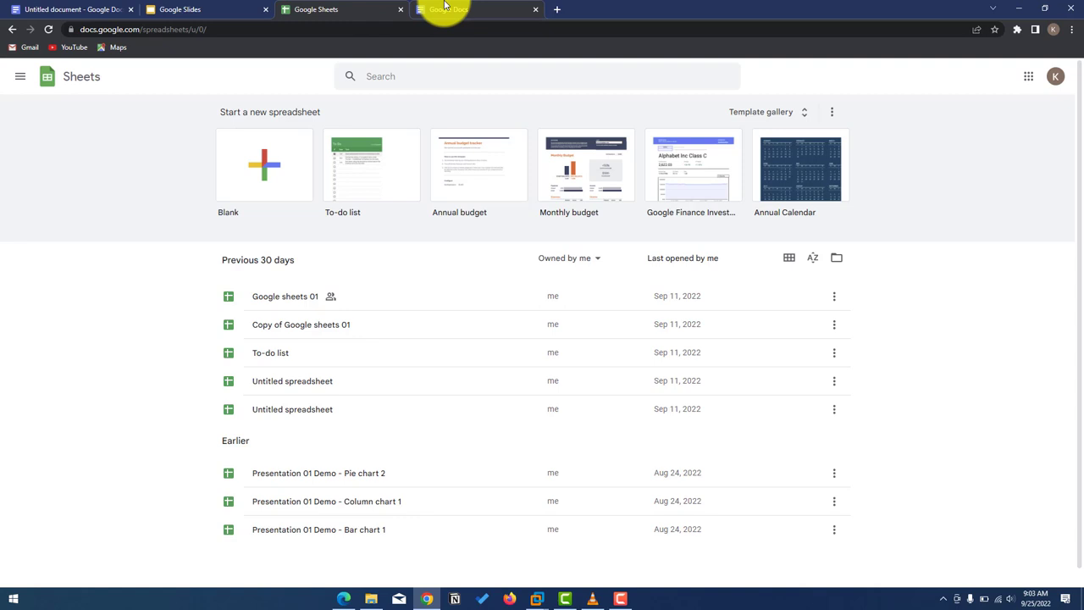
- View the Docs, Sheets and Slides home pages, finishing on the untitled document
click(445, 7)
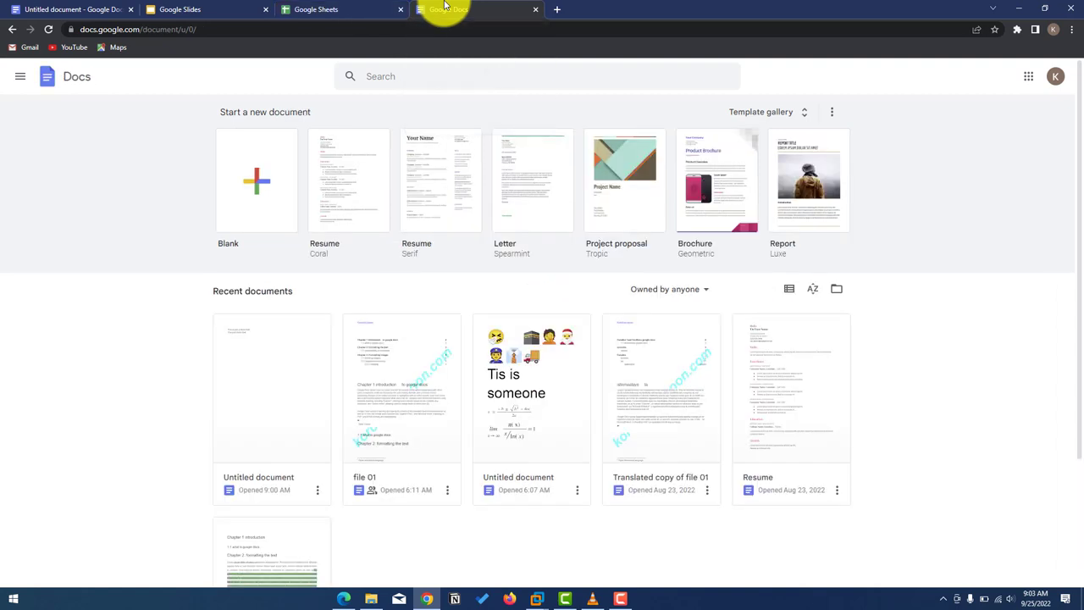
click(309, 9)
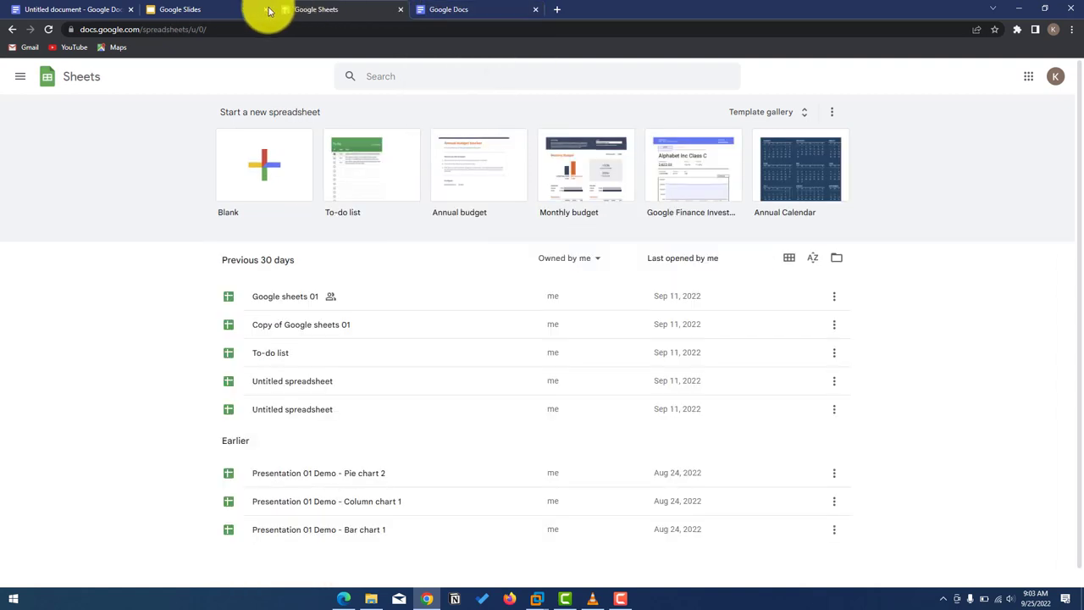
click(221, 10)
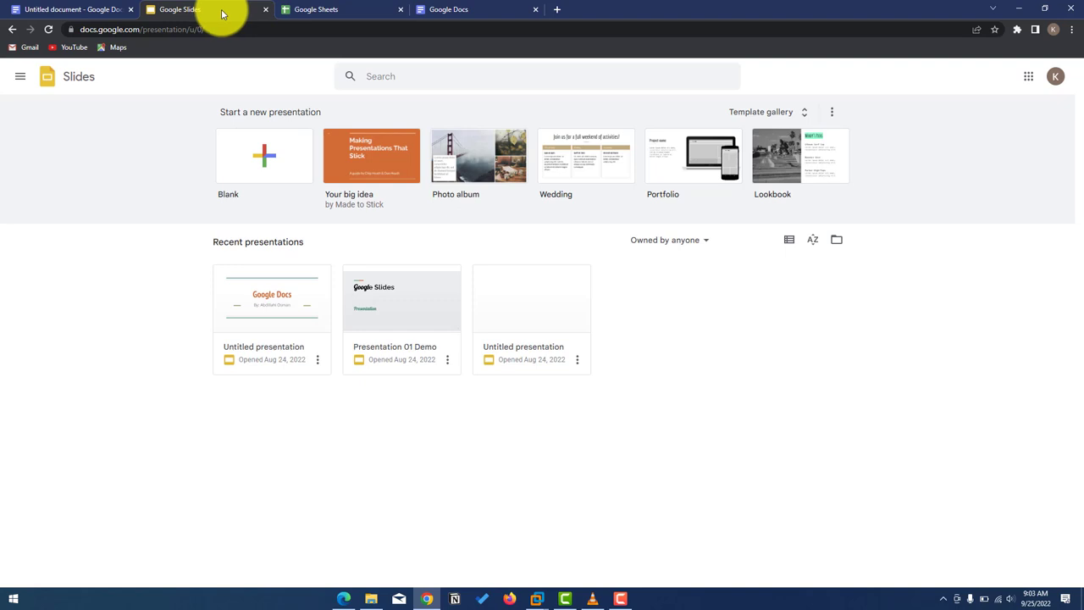
click(71, 9)
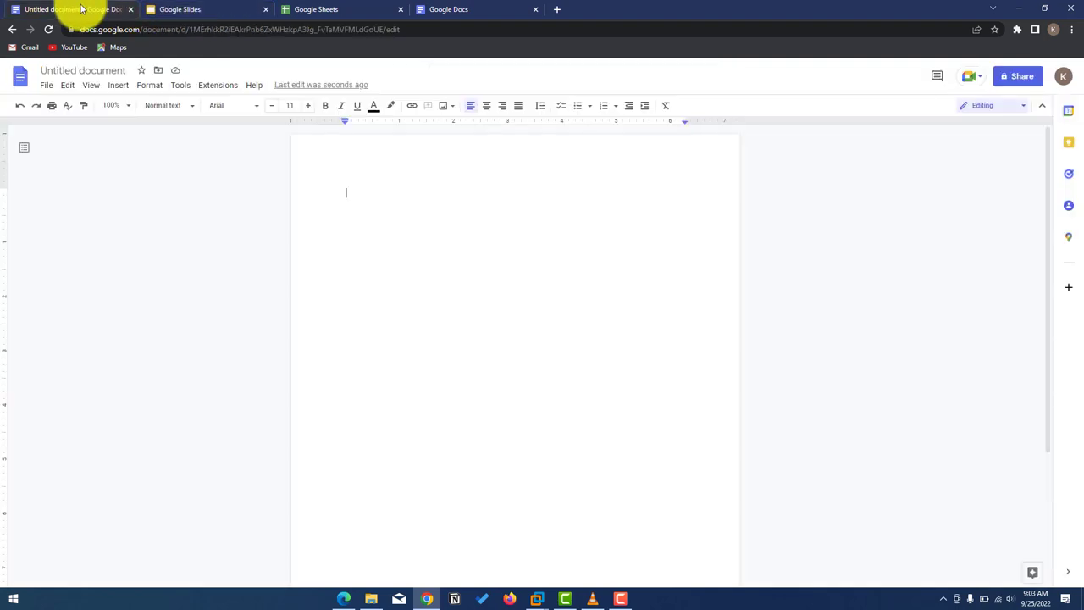
- Look through the document's tools, extensions and formatting commands, ending at the spelling and grammar options
click(174, 91)
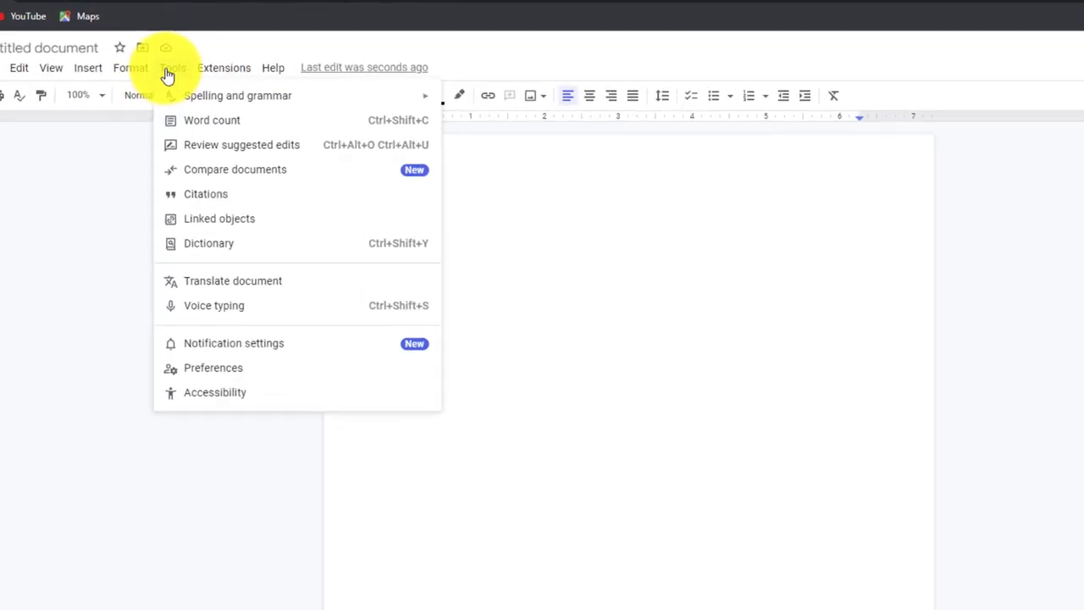
mouse_move(218, 90)
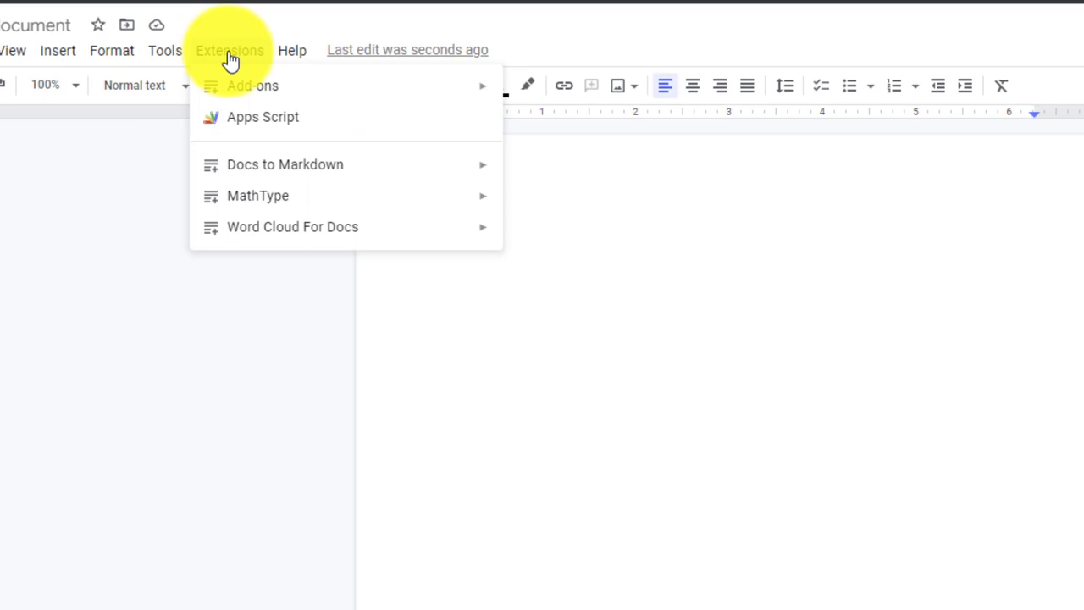
mouse_move(141, 65)
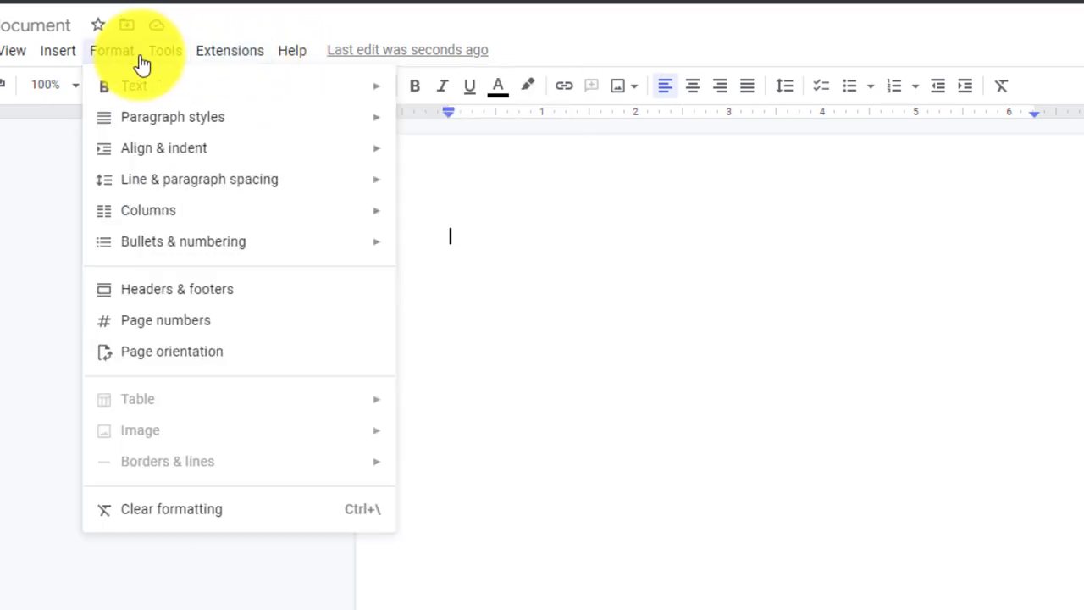
click(66, 193)
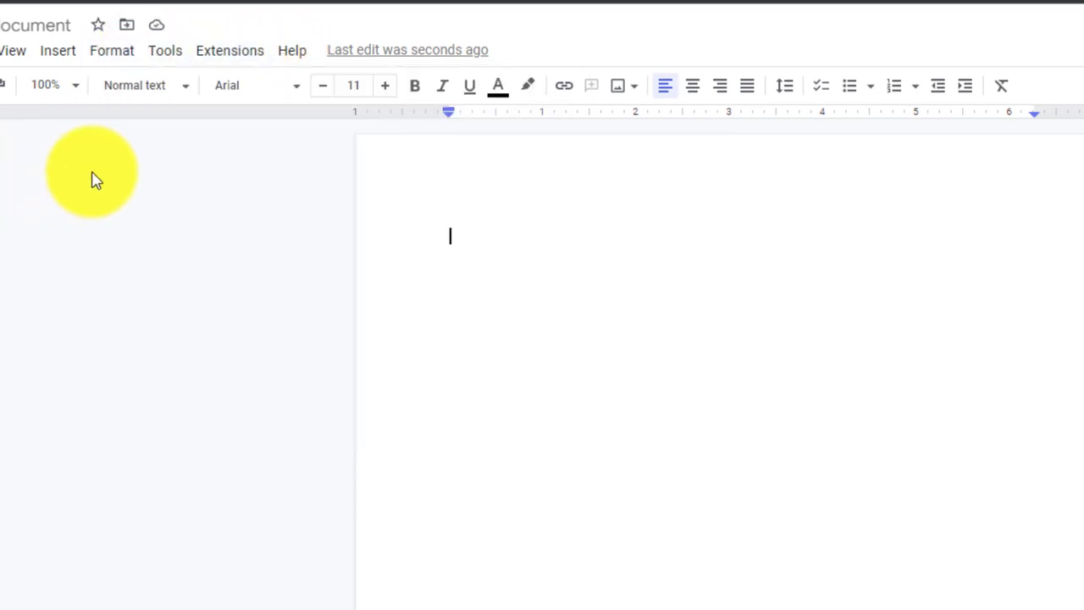
click(166, 64)
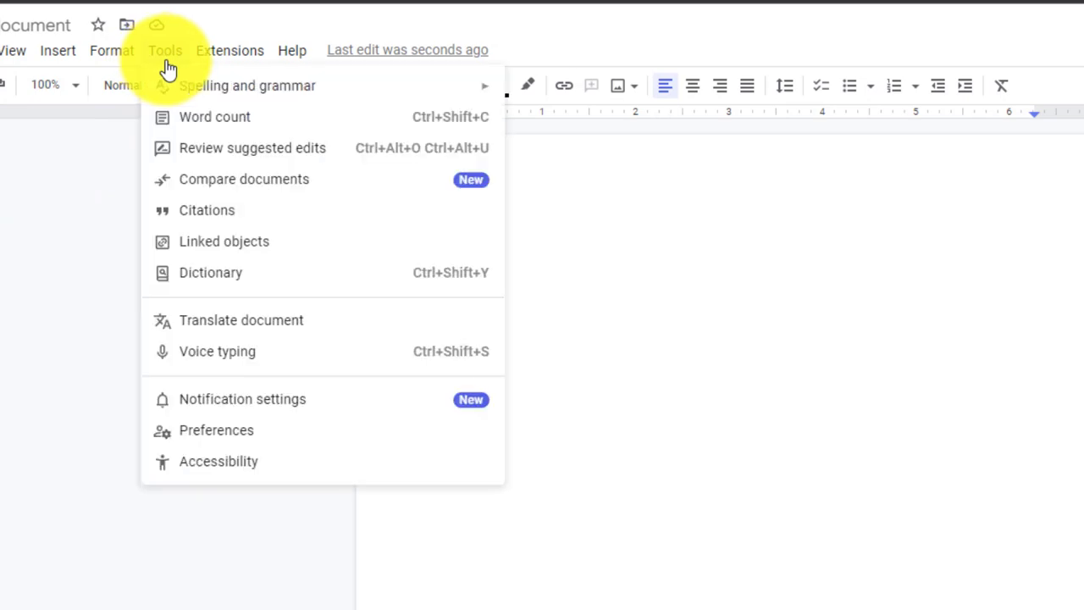
mouse_move(269, 93)
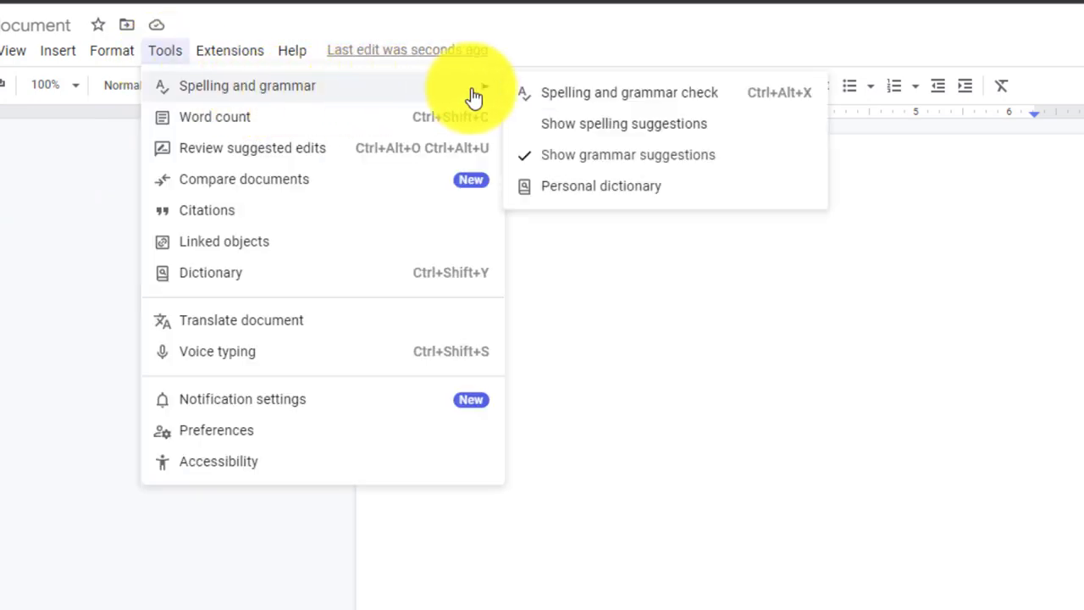
- Write "This is just a demo text" in the blank document
click(589, 314)
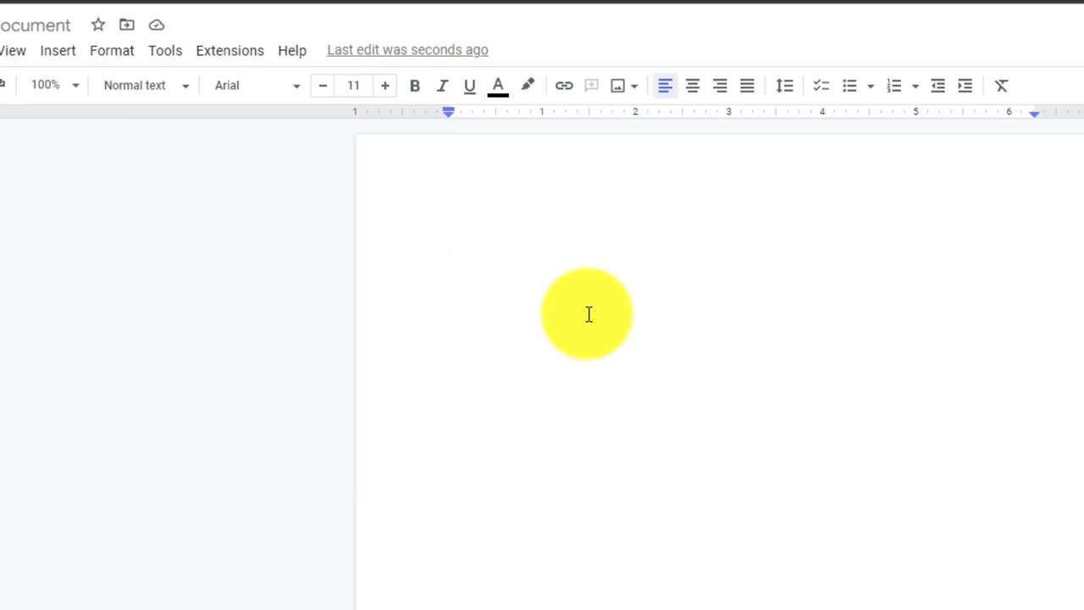
text(This is just a )
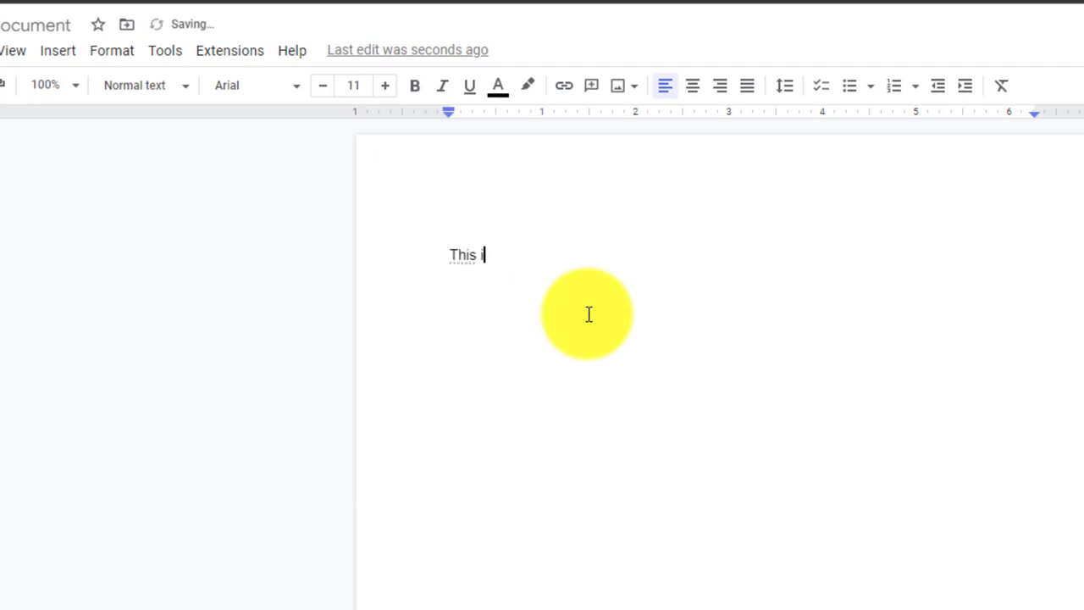
text(demo text)
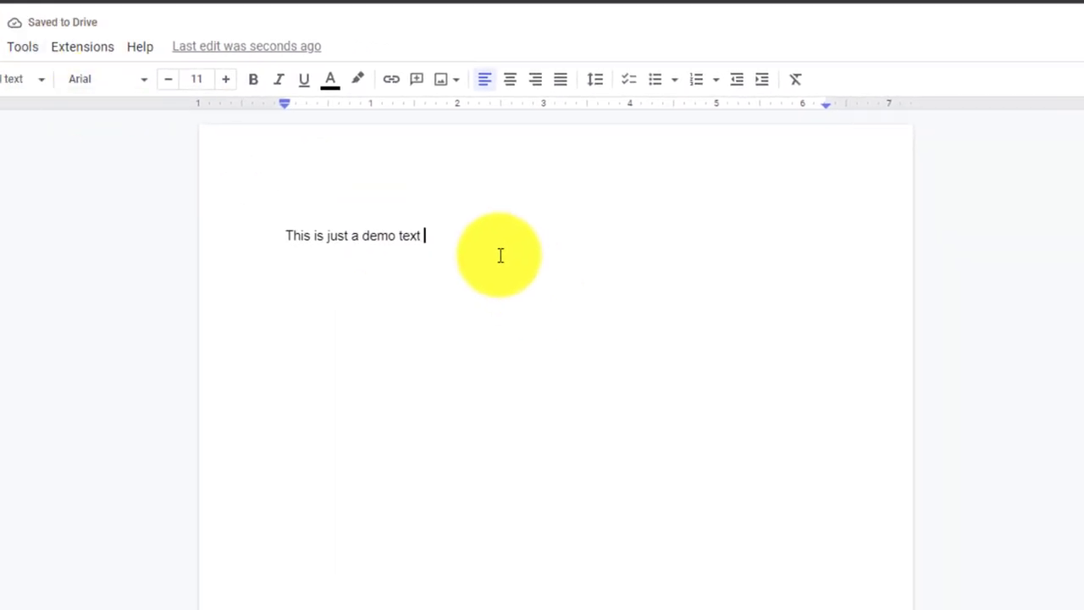
- Run the spelling and grammar check on the whole text and examine its result
key(ctrl+a)
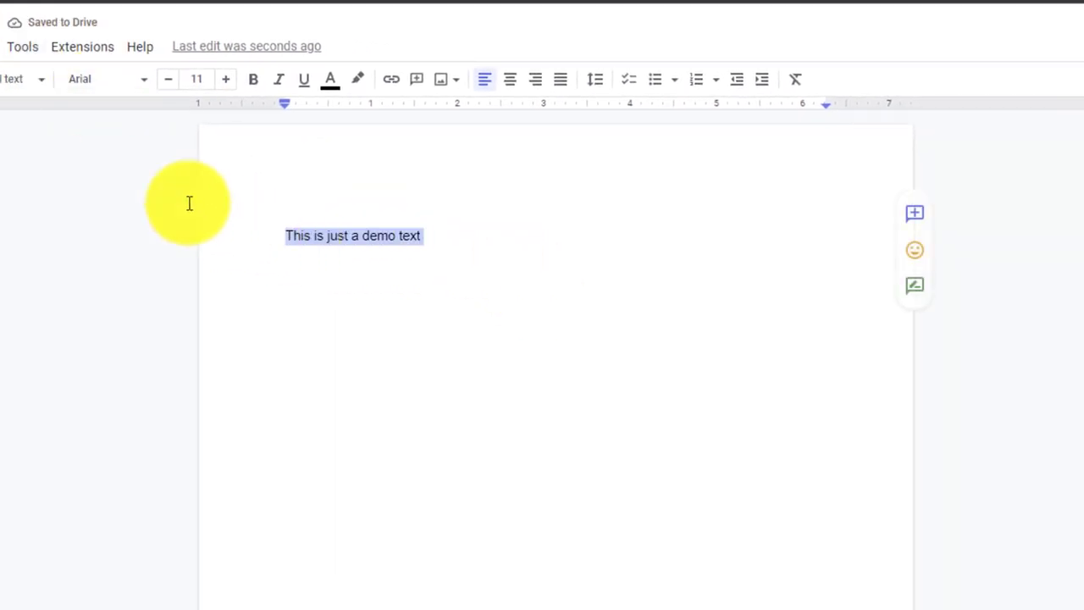
click(24, 47)
mouse_move(288, 79)
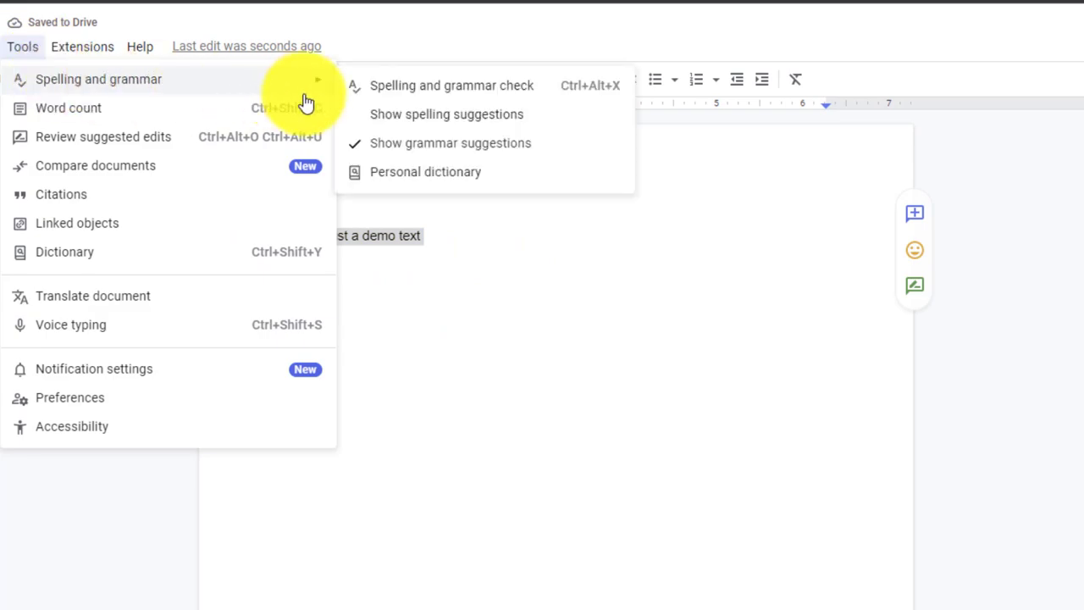
click(393, 87)
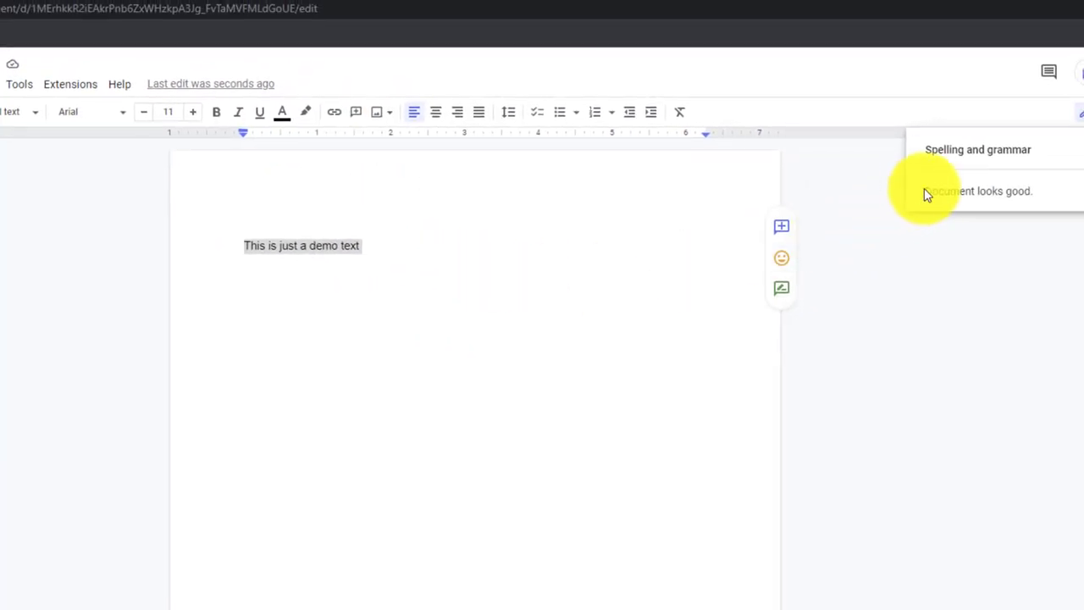
drag(925, 191, 1041, 200)
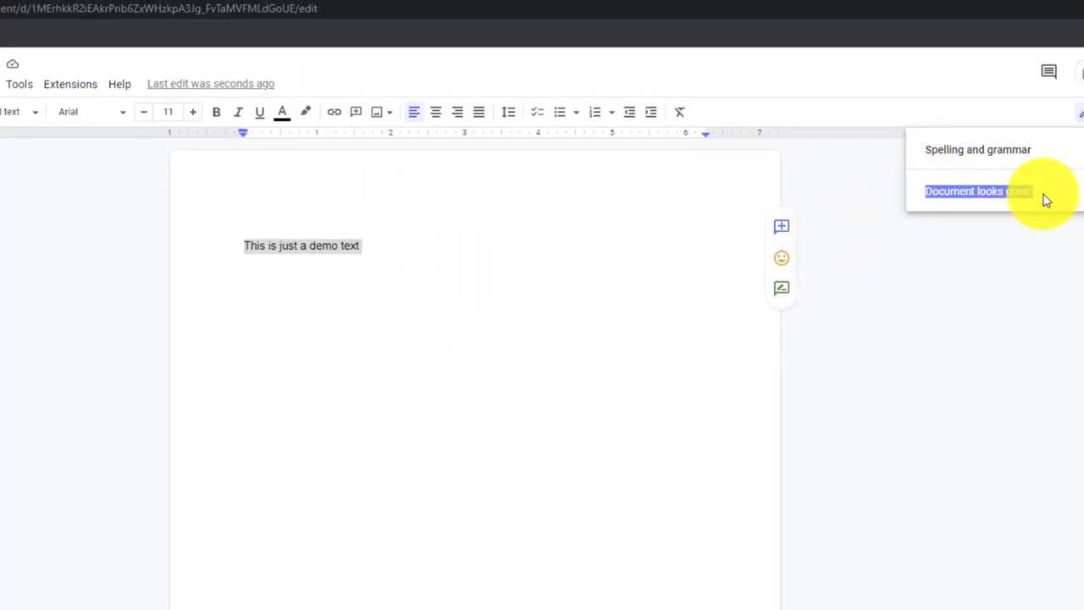
- Misspell the last word of the sentence as "textt"
click(359, 246)
text(!)
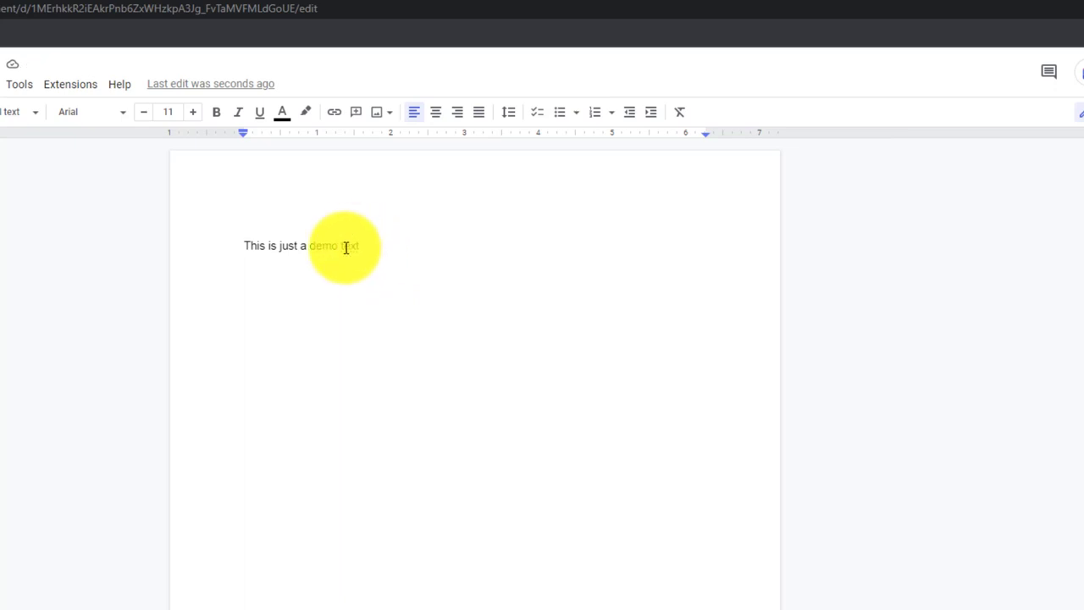
double_click(349, 246)
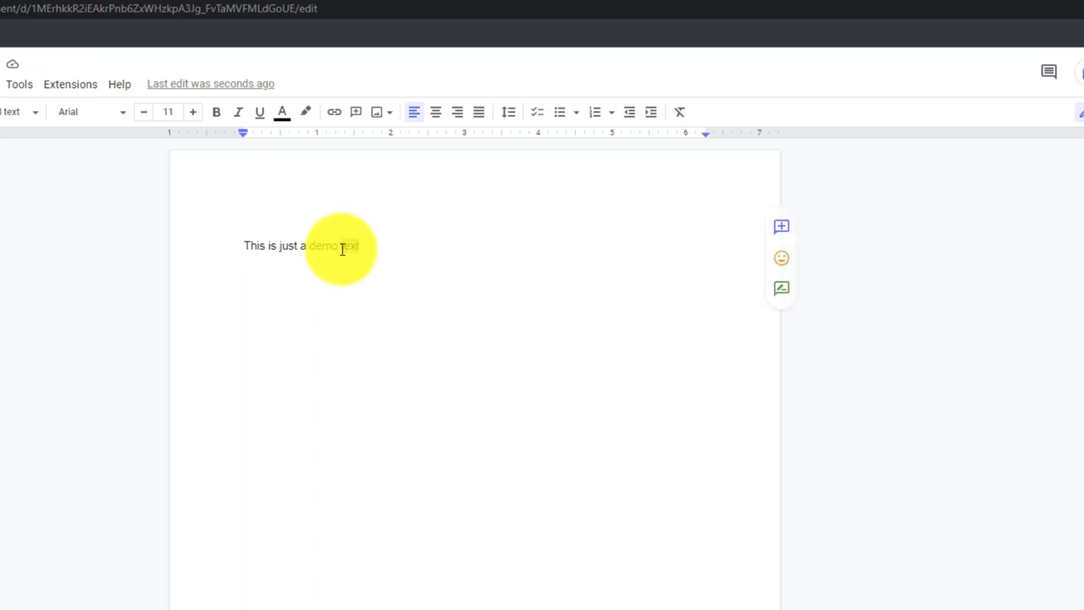
click(365, 245)
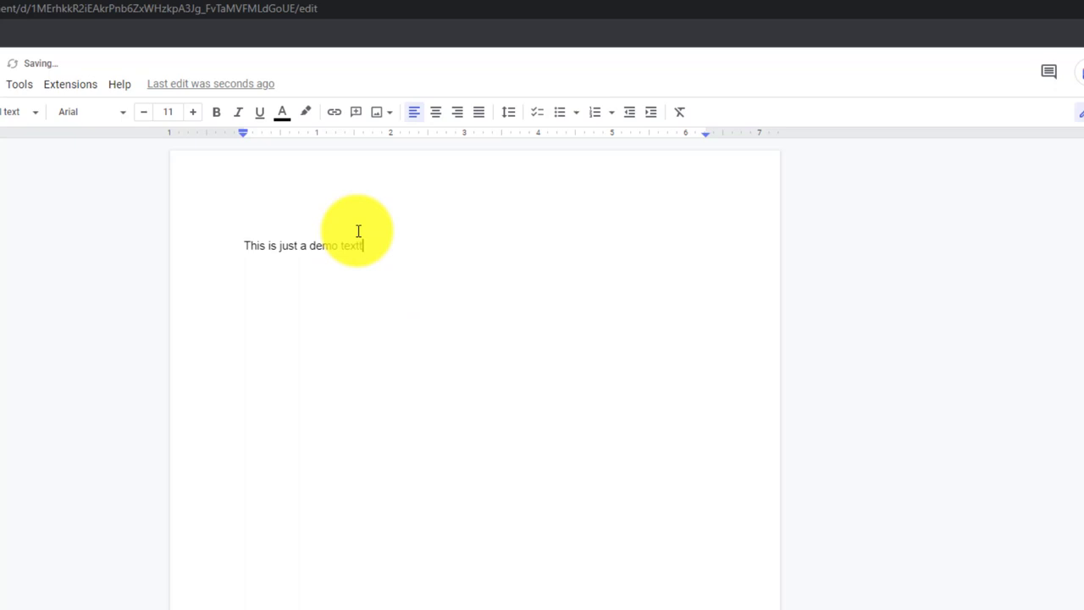
drag(380, 249, 337, 249)
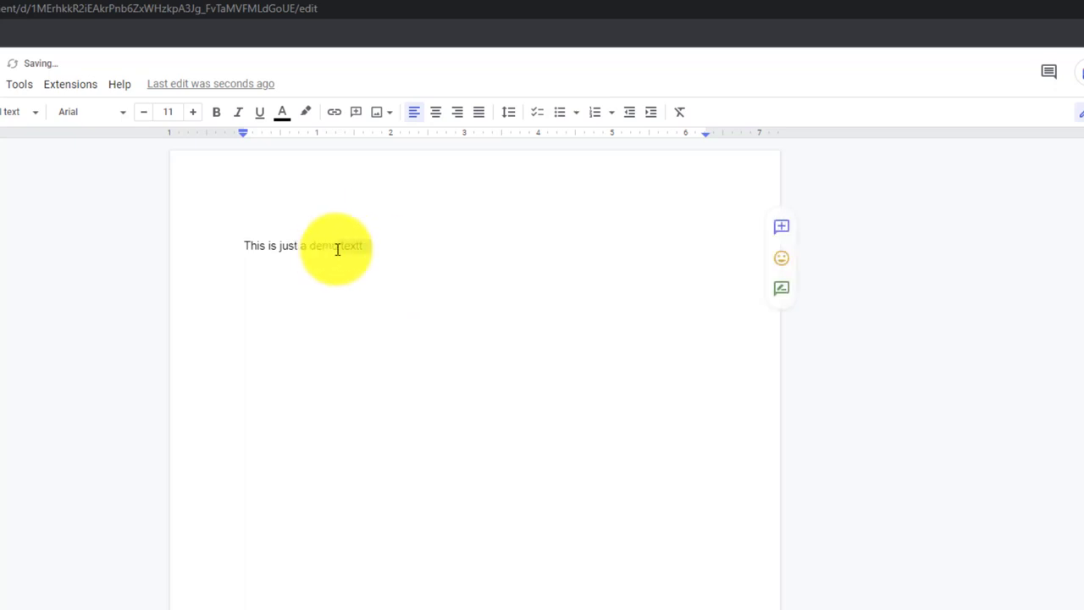
key(BackSpace)
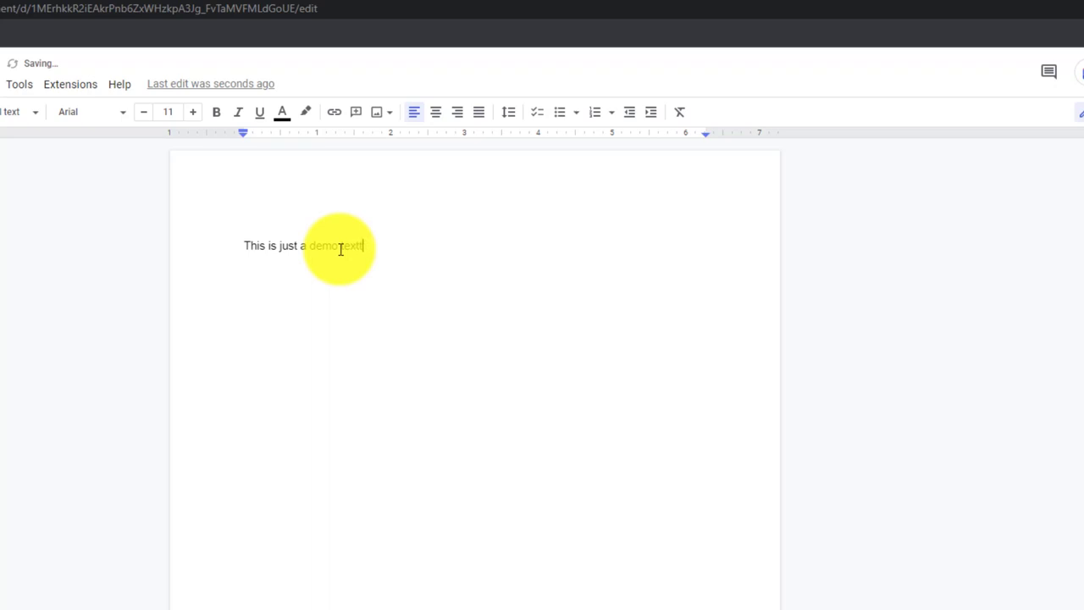
- Run the spelling and grammar check on the sentence and ignore the suggested correction for "textt"
drag(424, 276, 223, 244)
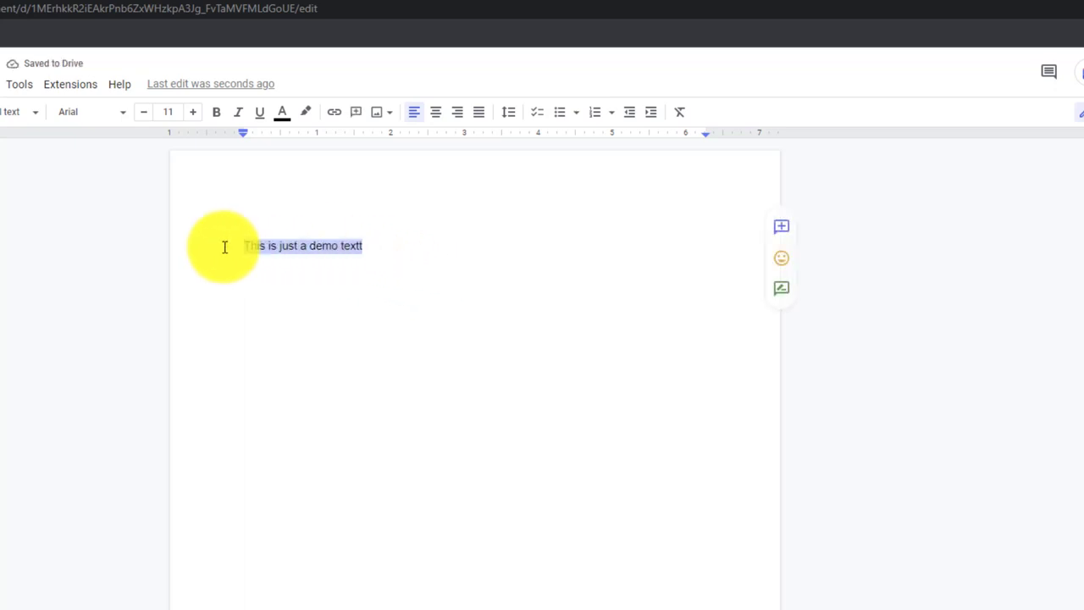
click(32, 91)
mouse_move(49, 119)
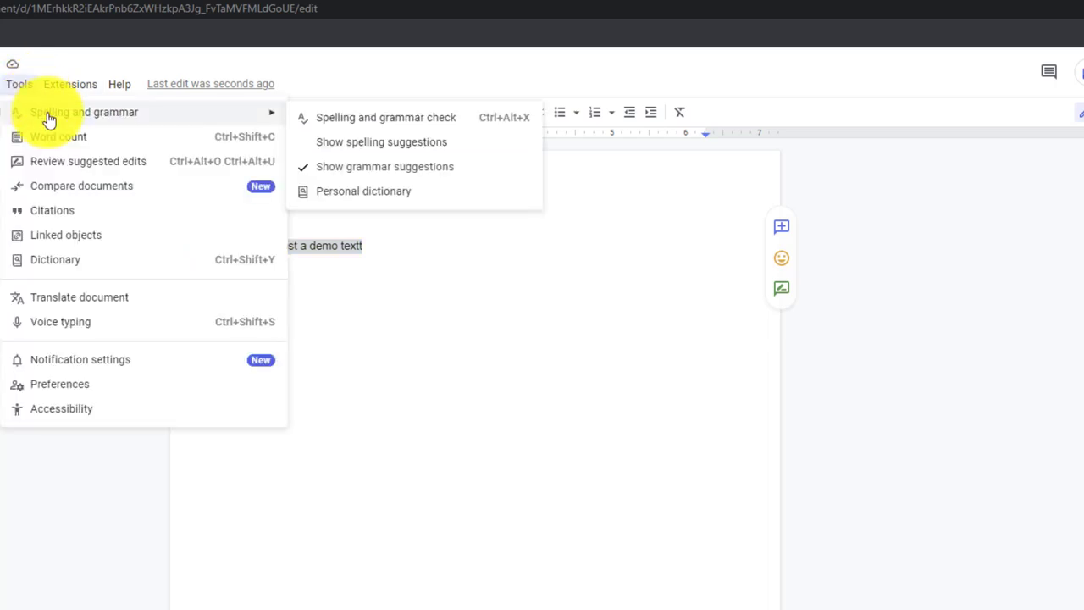
click(349, 118)
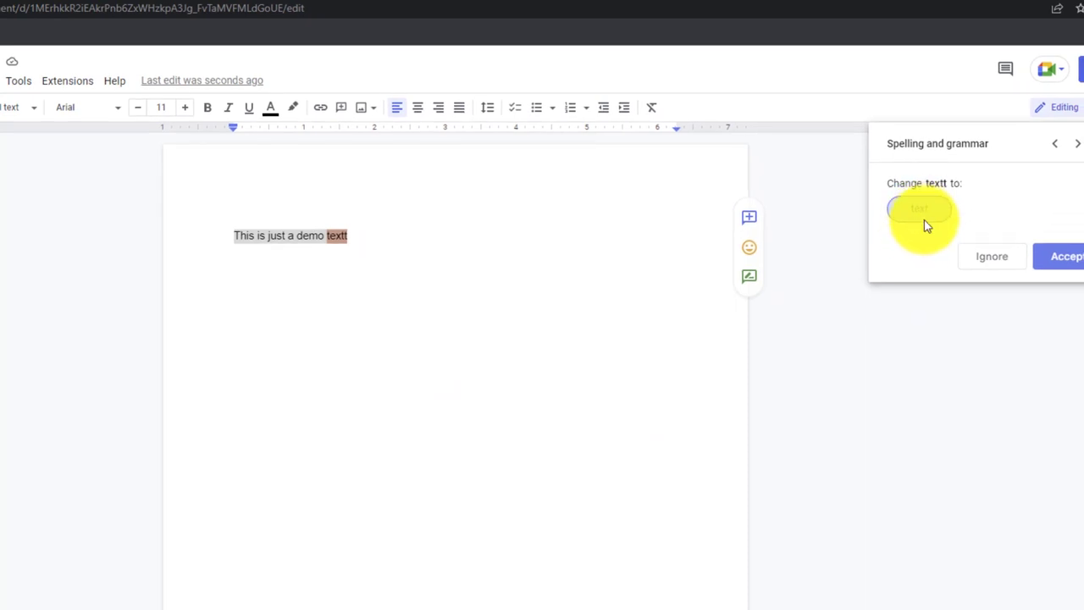
click(983, 262)
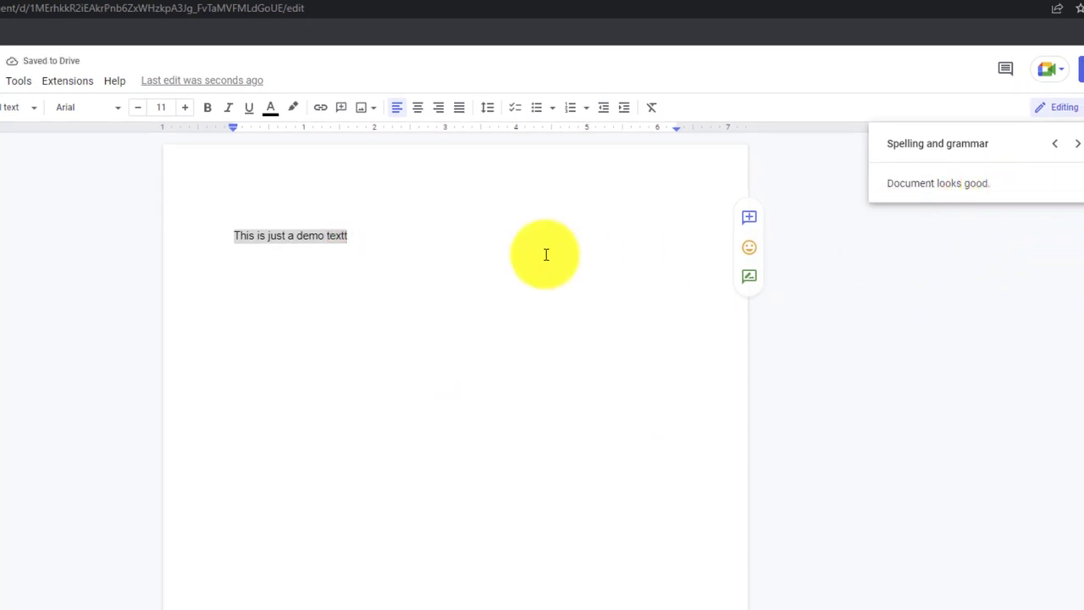
- Turn on spelling suggestions for the document
click(348, 241)
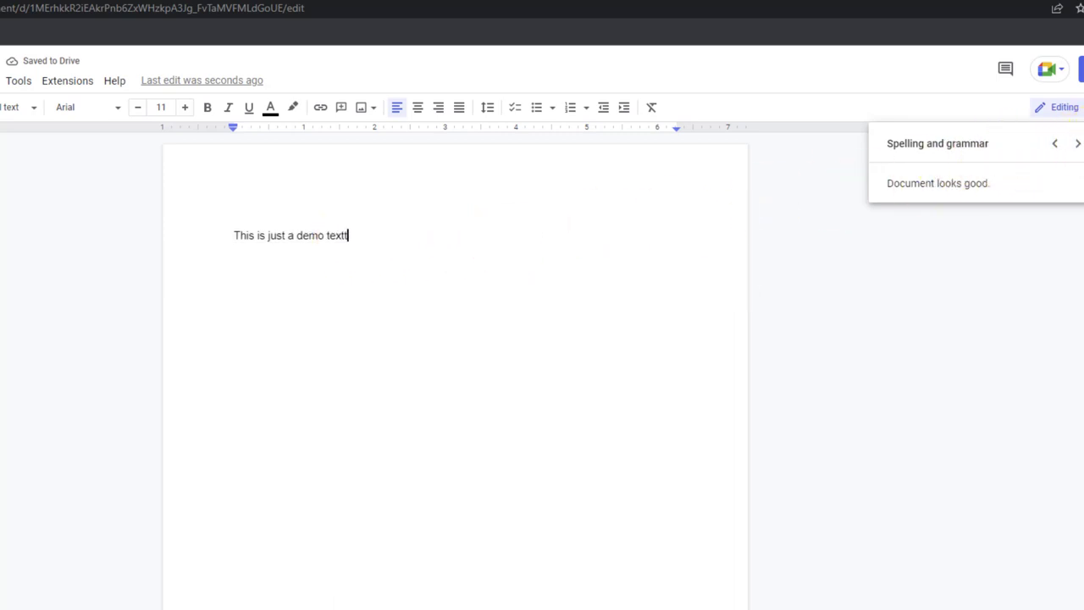
triple_click(242, 232)
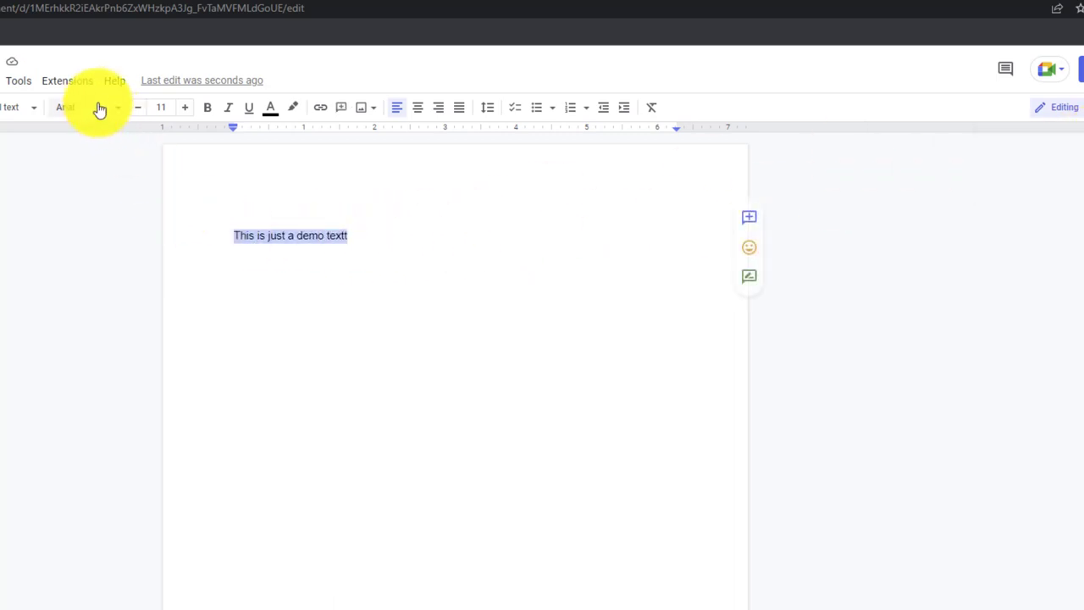
click(18, 81)
mouse_move(223, 108)
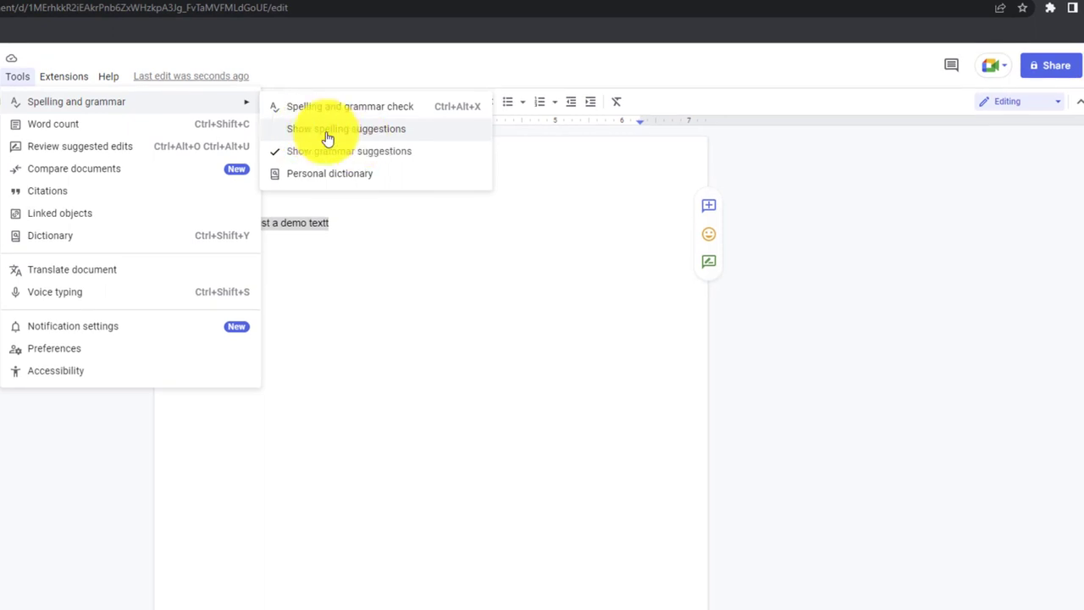
click(339, 134)
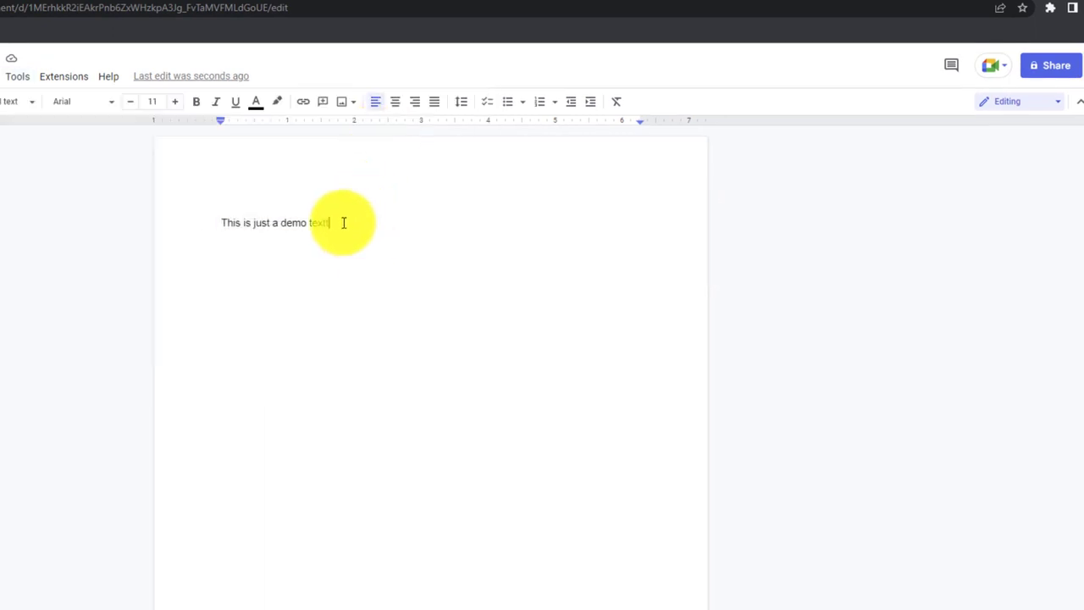
- Replace the sentence with "This my new bookk", keeping the last word misspelled
drag(341, 222, 225, 223)
key(BackSpace)
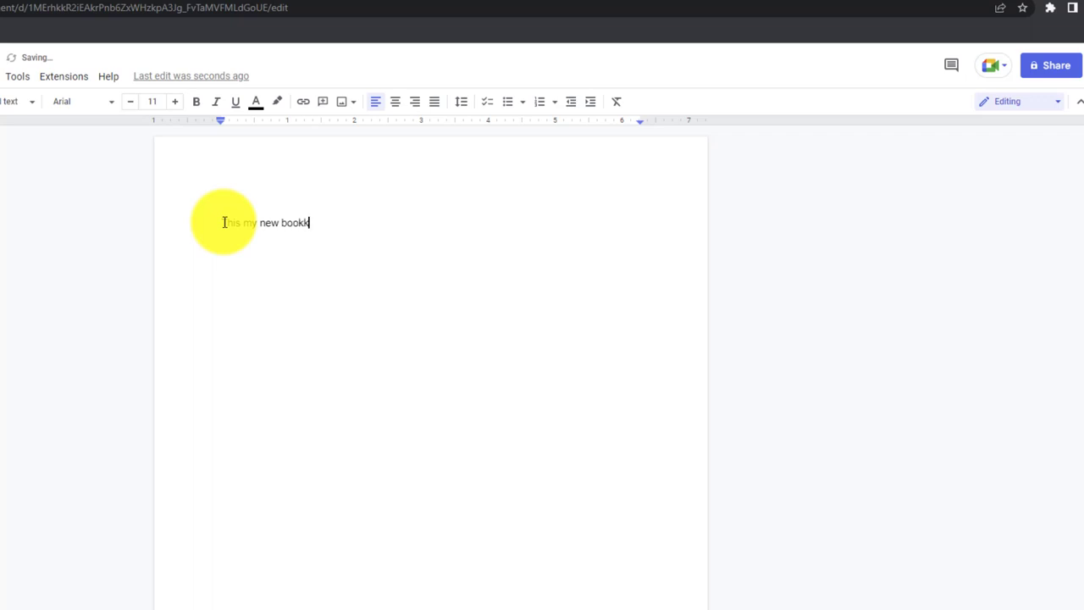
key(BackSpace)
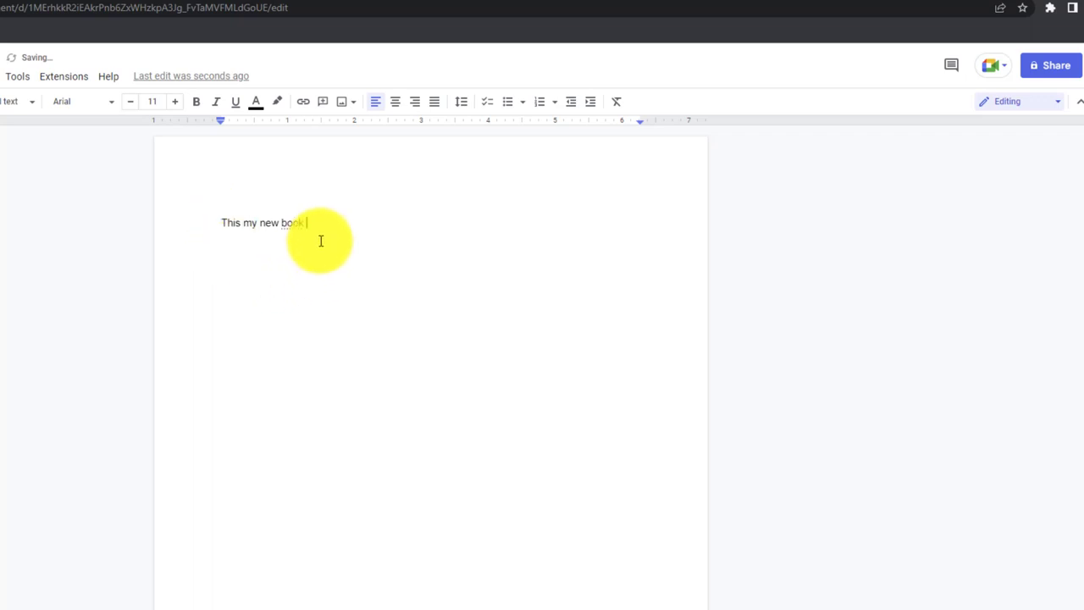
key(ctrl+z)
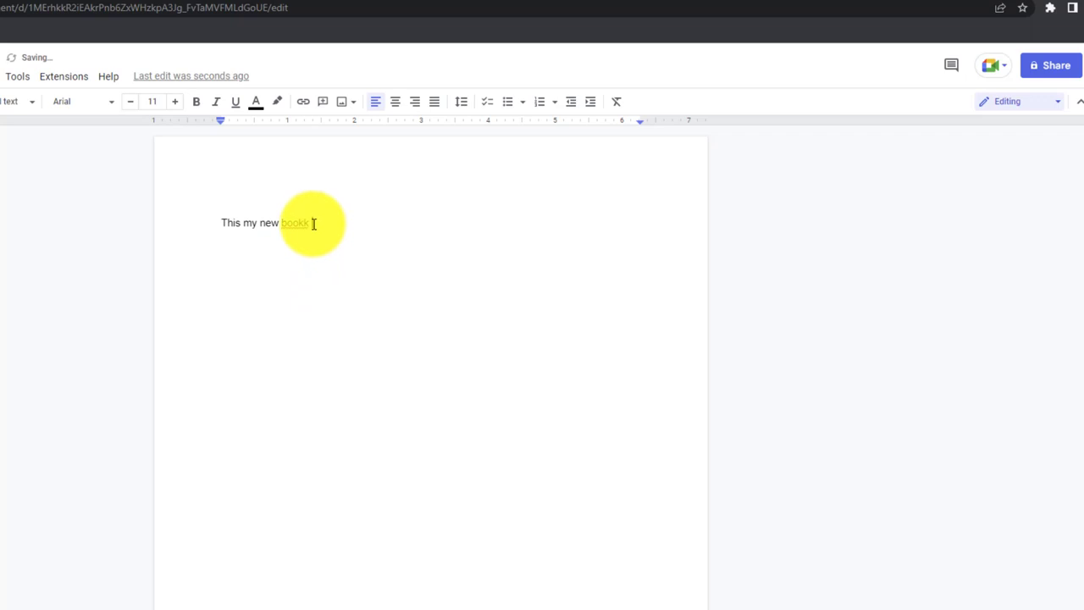
click(302, 231)
click(347, 232)
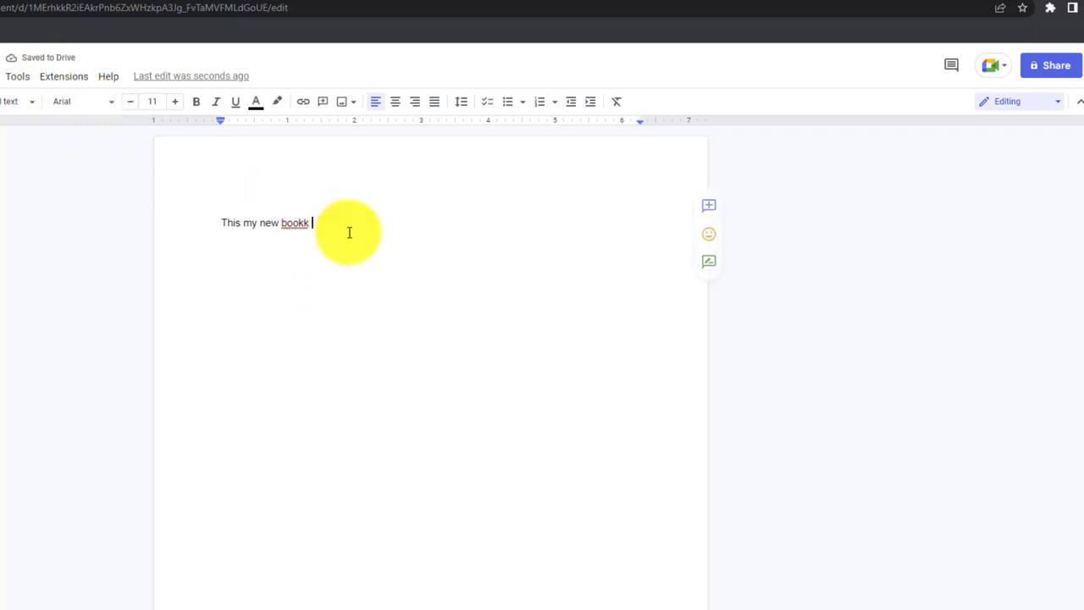
- Correct the misspelled word "bookk" by accepting the inline suggestion "book"
click(20, 80)
mouse_move(48, 102)
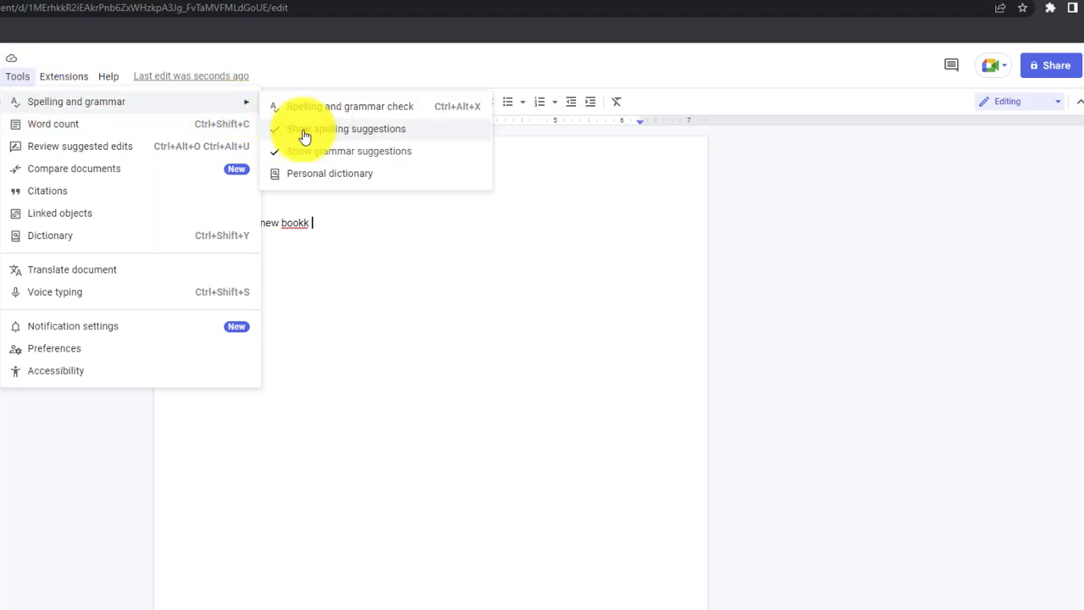
click(283, 225)
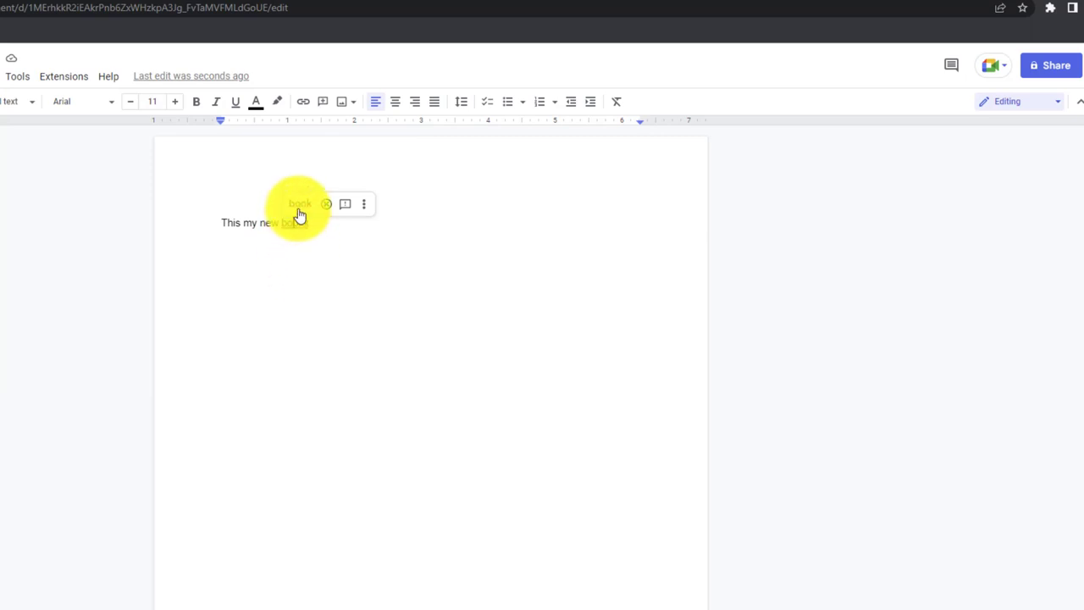
click(297, 207)
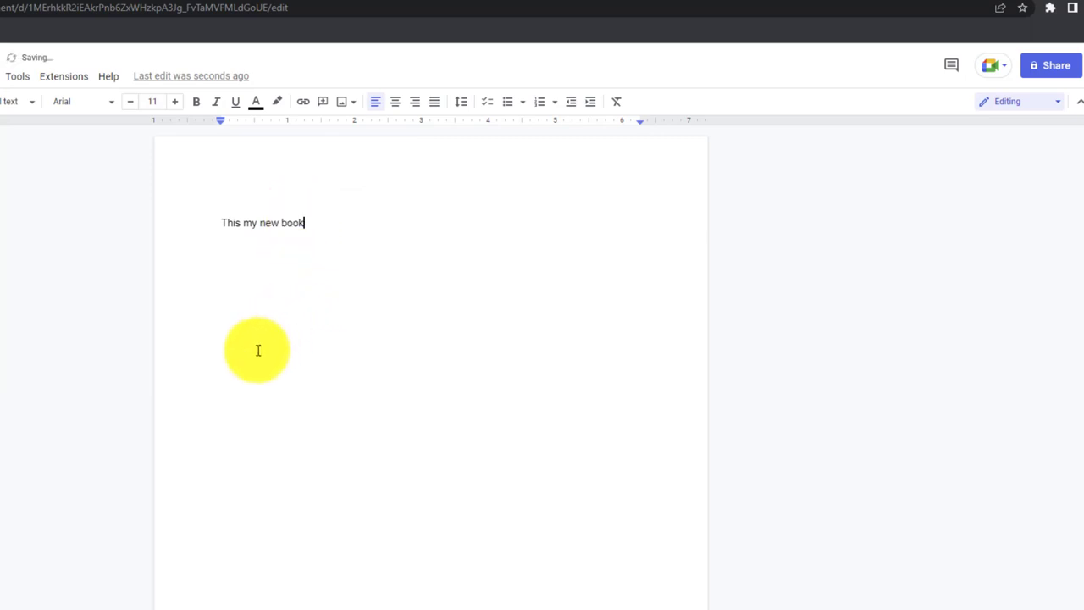
- Review the document's word count and turn on displaying the word count while typing
click(64, 78)
mouse_move(8, 82)
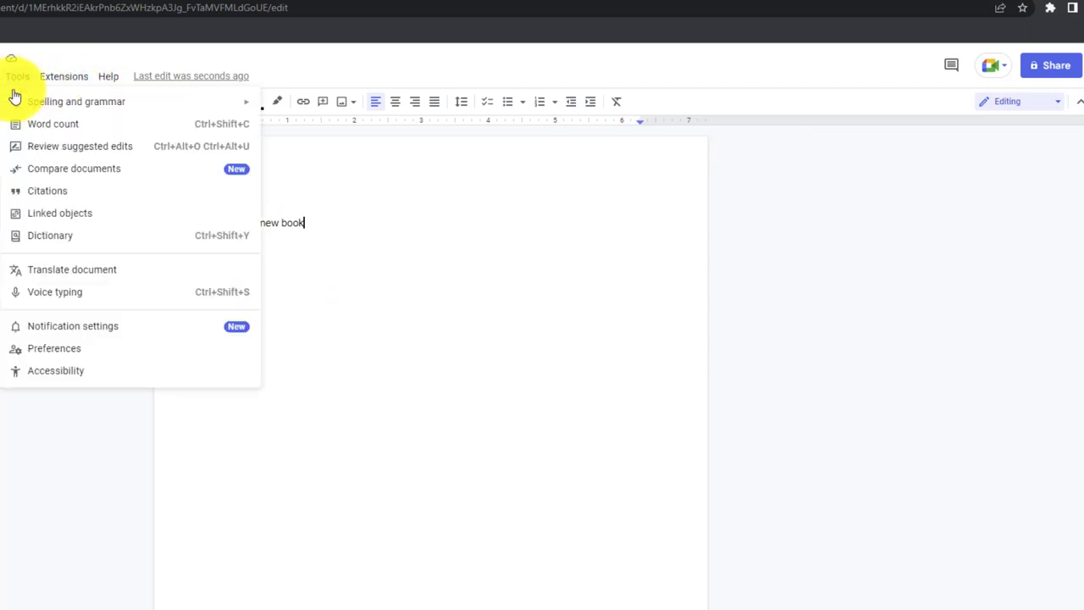
click(80, 125)
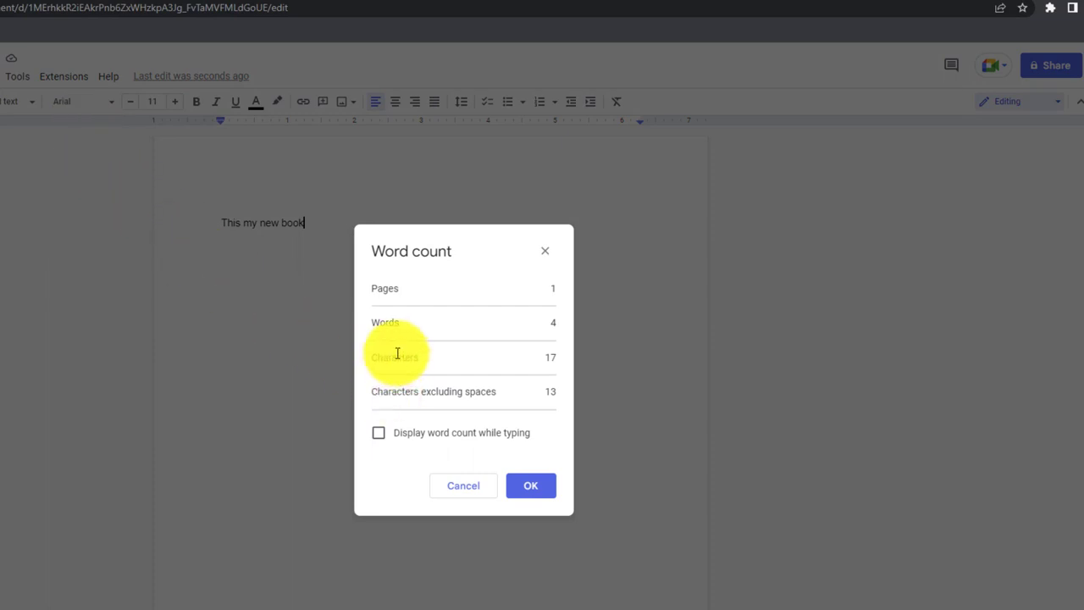
drag(405, 292, 391, 392)
click(499, 394)
drag(566, 358, 477, 358)
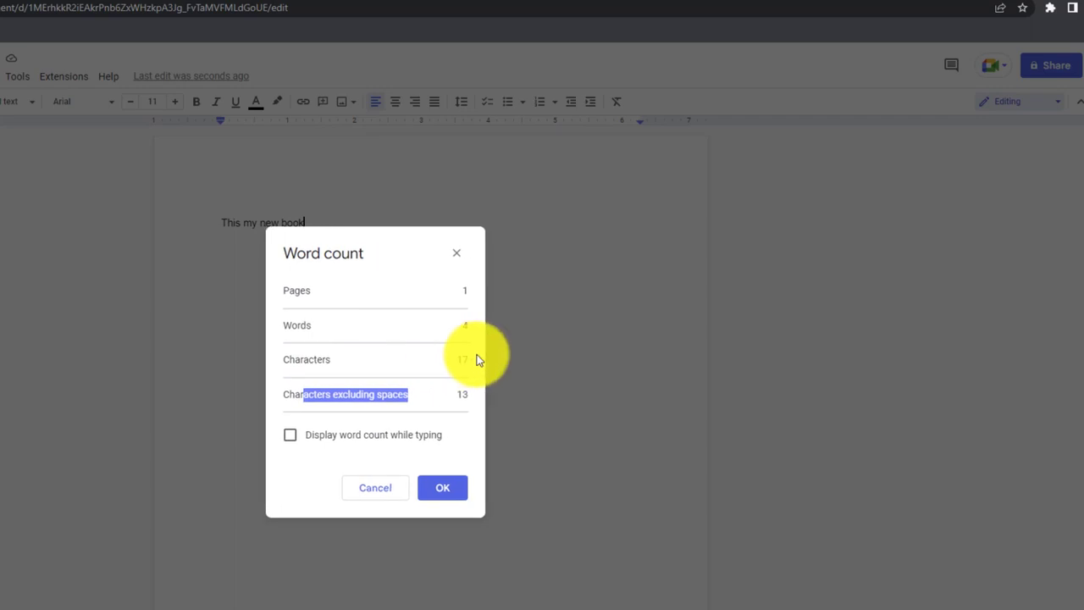
click(323, 438)
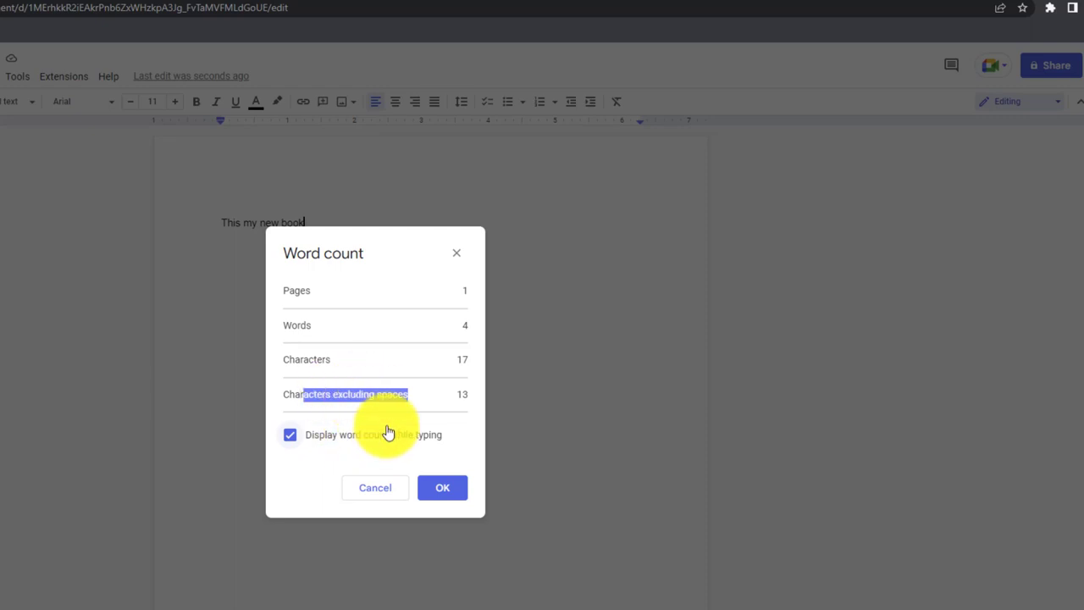
click(437, 488)
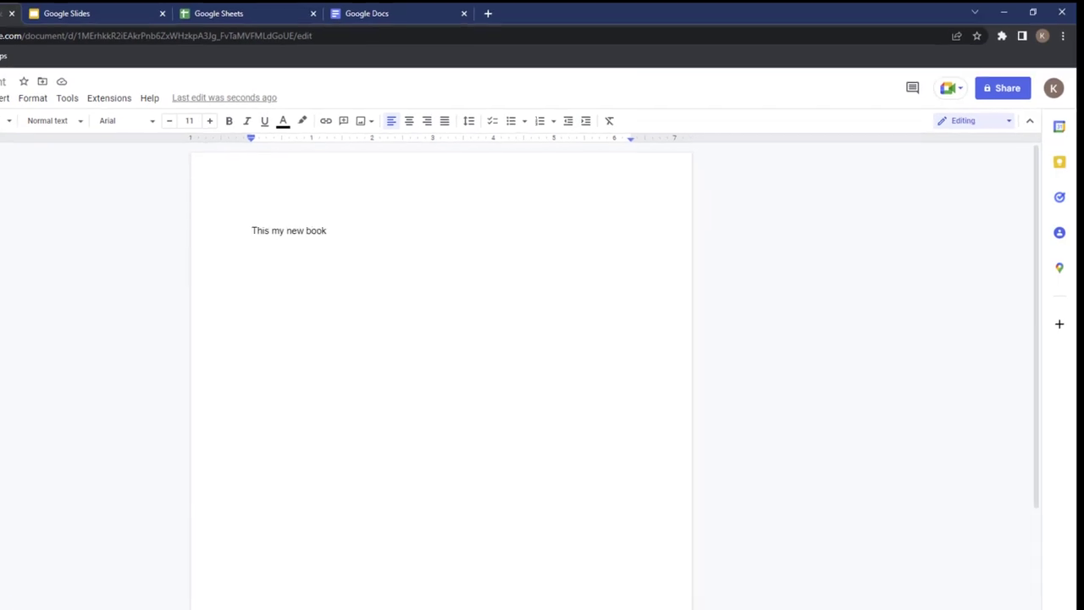
- Append "and it about" to the sentence and check the live count's breakdown before and after the addition
click(114, 568)
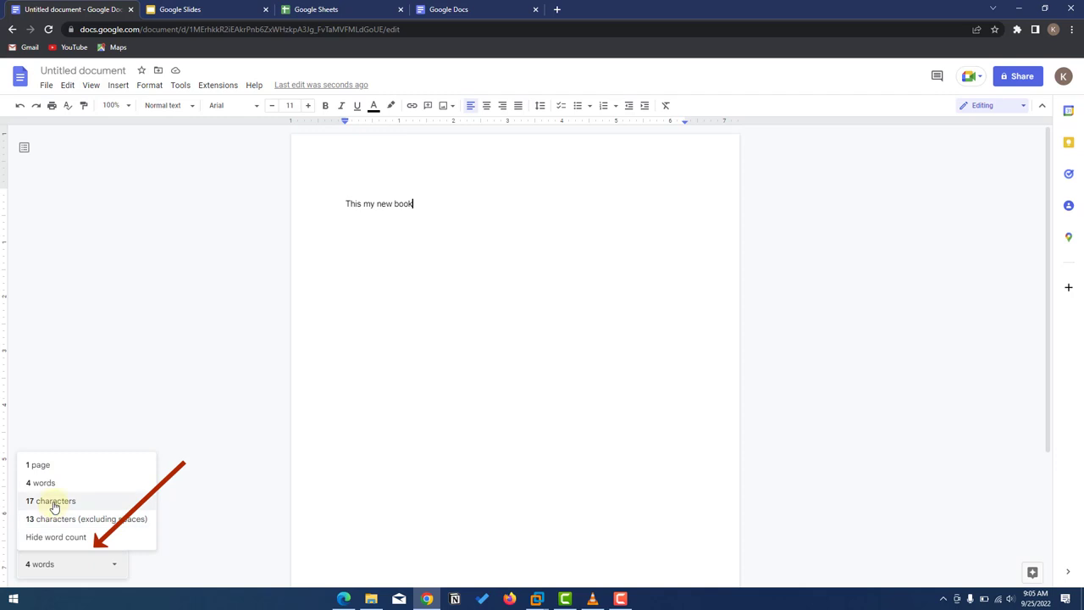
click(423, 203)
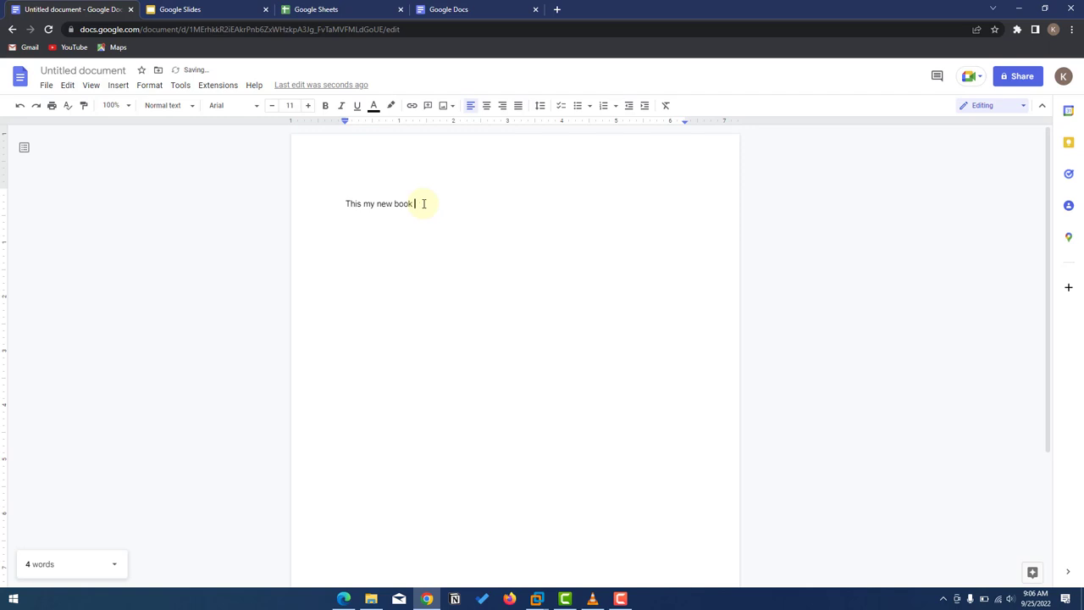
text(and it about)
click(112, 565)
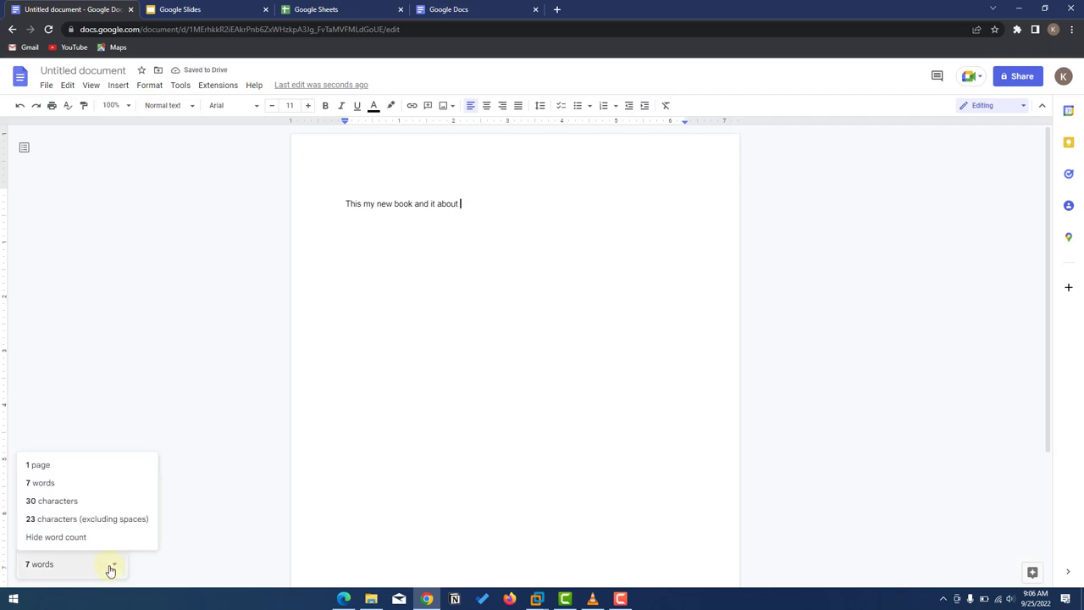
click(113, 565)
scroll(523, 426, down, 3)
scroll(513, 436, up, 3)
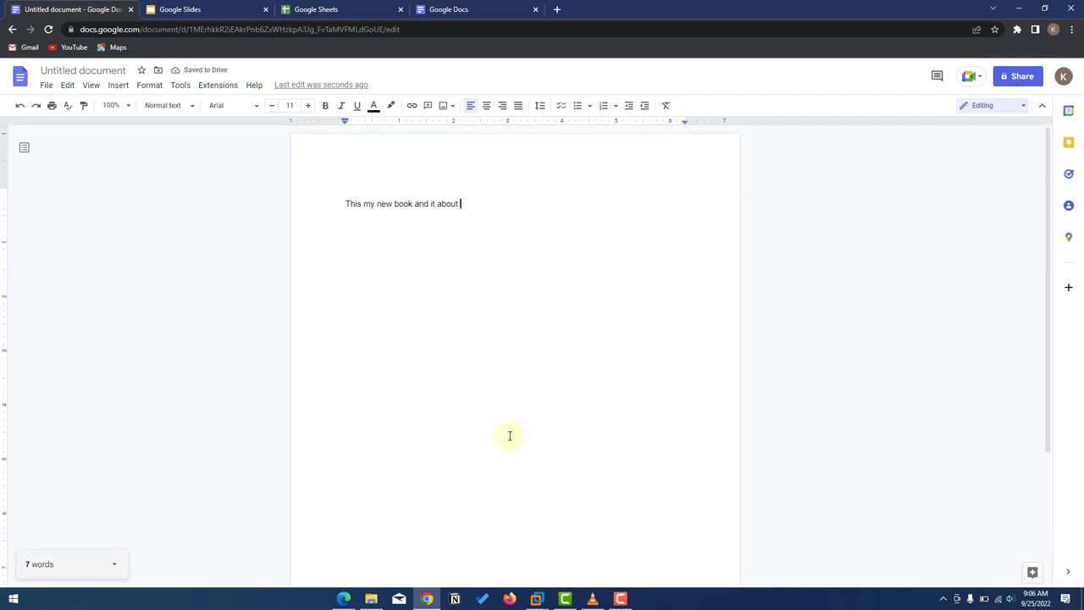
- Select the word "about" at the end of the sentence and switch the document to suggesting mode
click(182, 86)
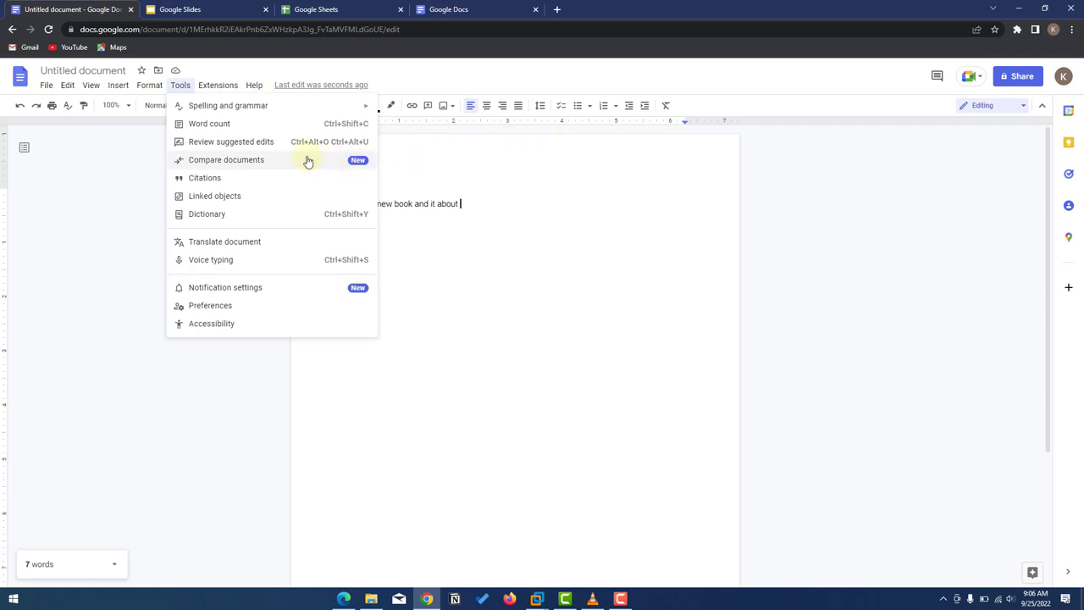
click(467, 198)
shift+click(415, 203)
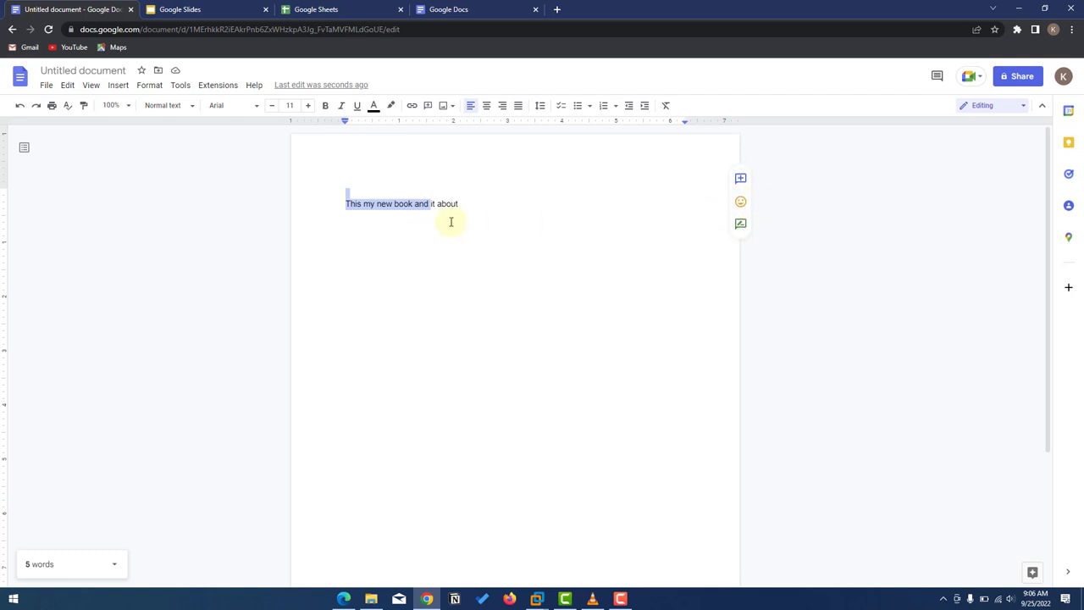
click(477, 202)
double_click(446, 203)
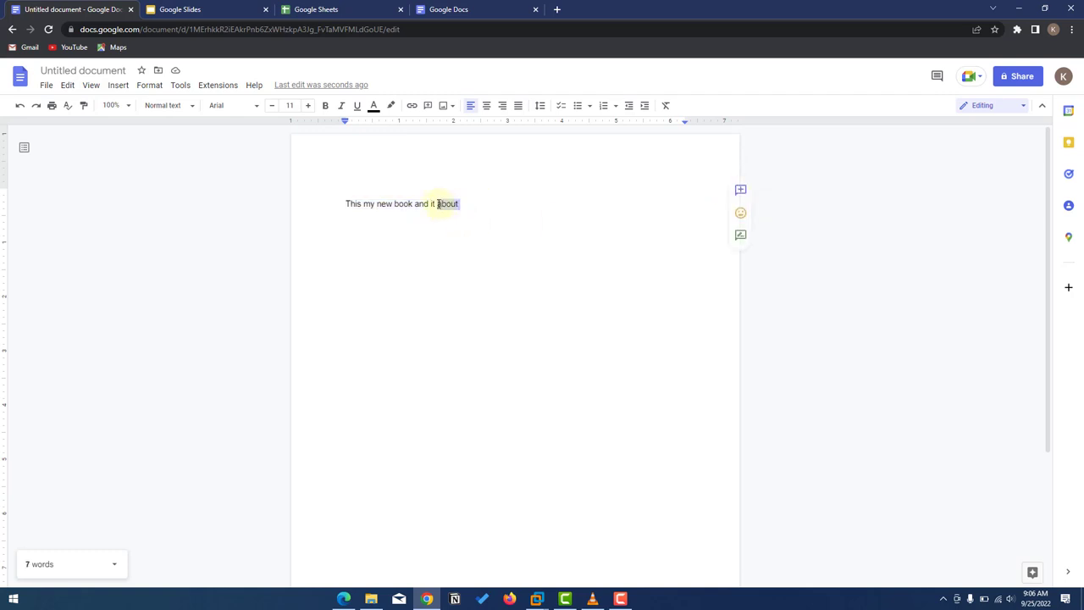
click(742, 240)
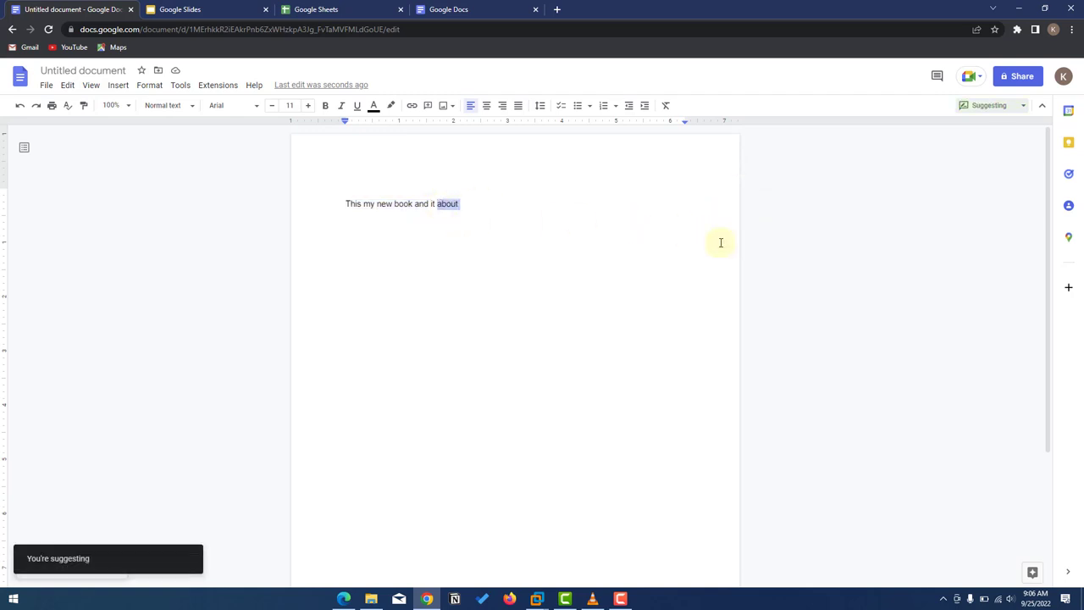
- Deselect the word and return the document to editing mode
click(473, 209)
click(1003, 109)
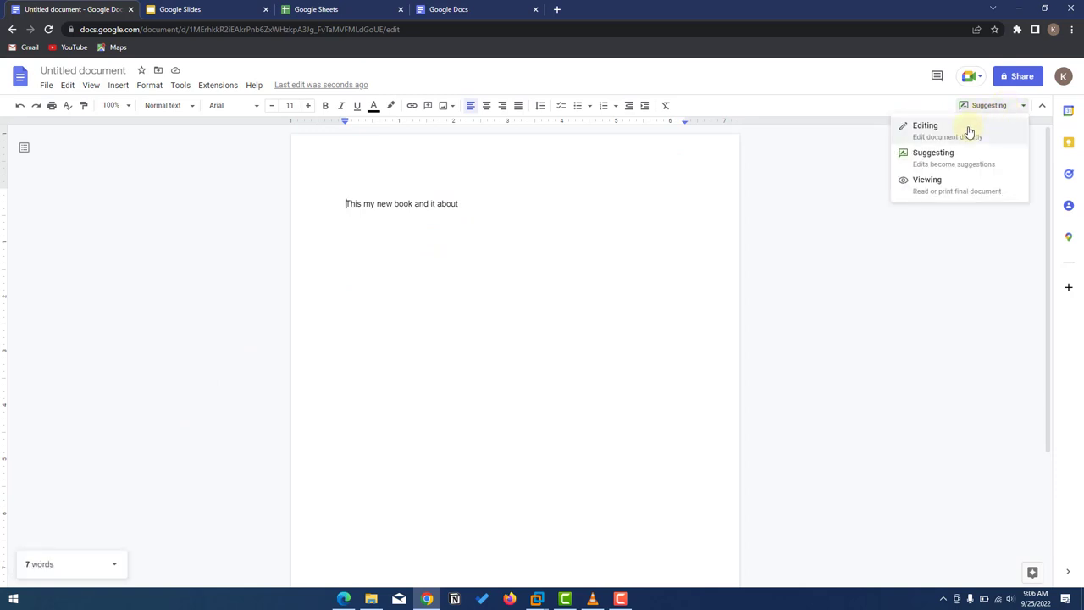
click(970, 132)
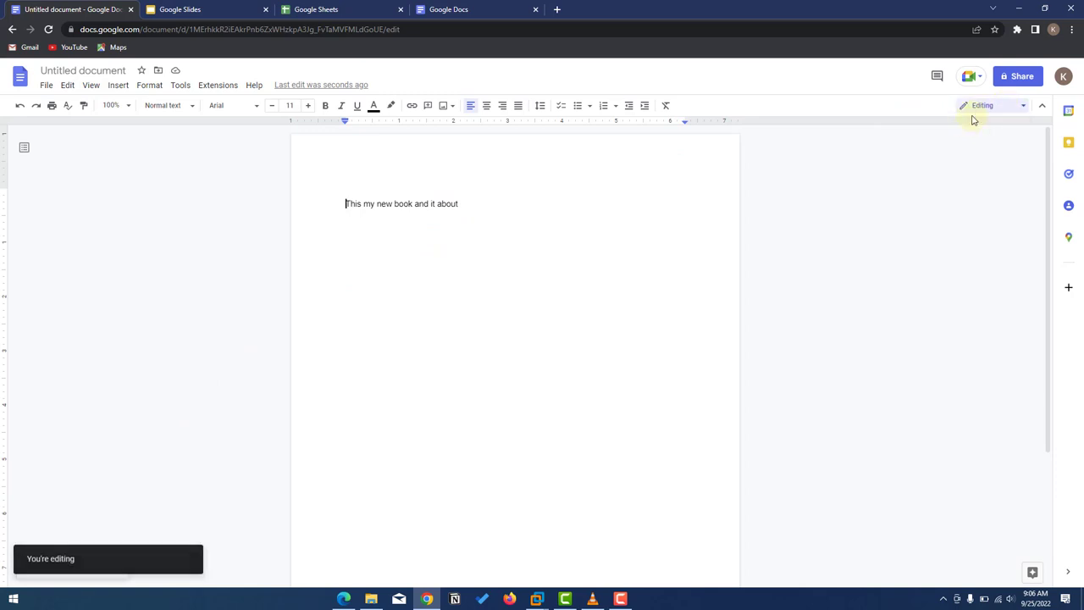
click(176, 87)
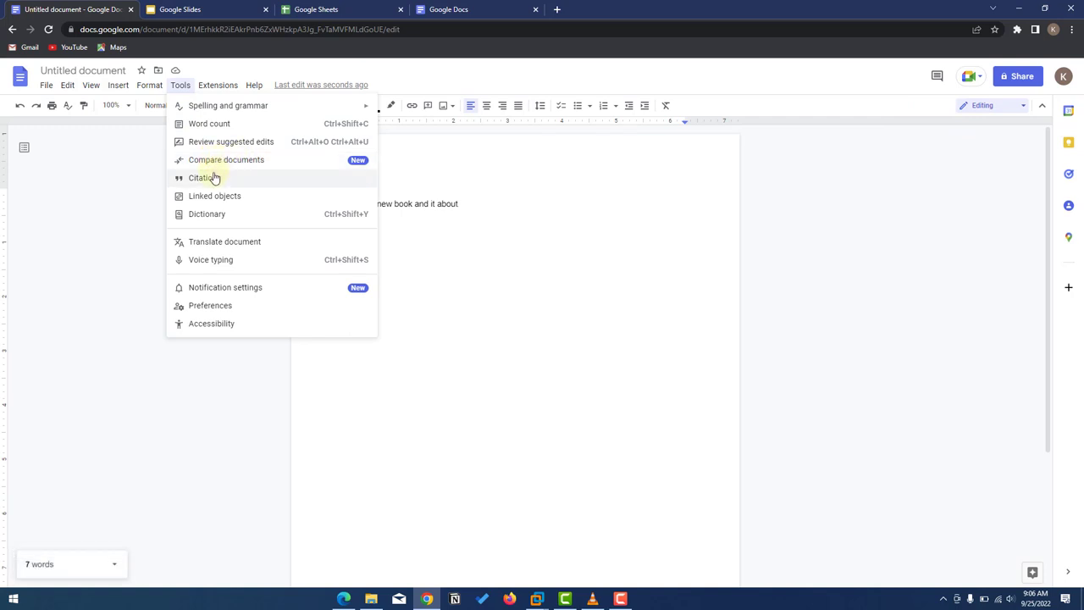
triple_click(450, 194)
click(515, 203)
drag(515, 203, 338, 205)
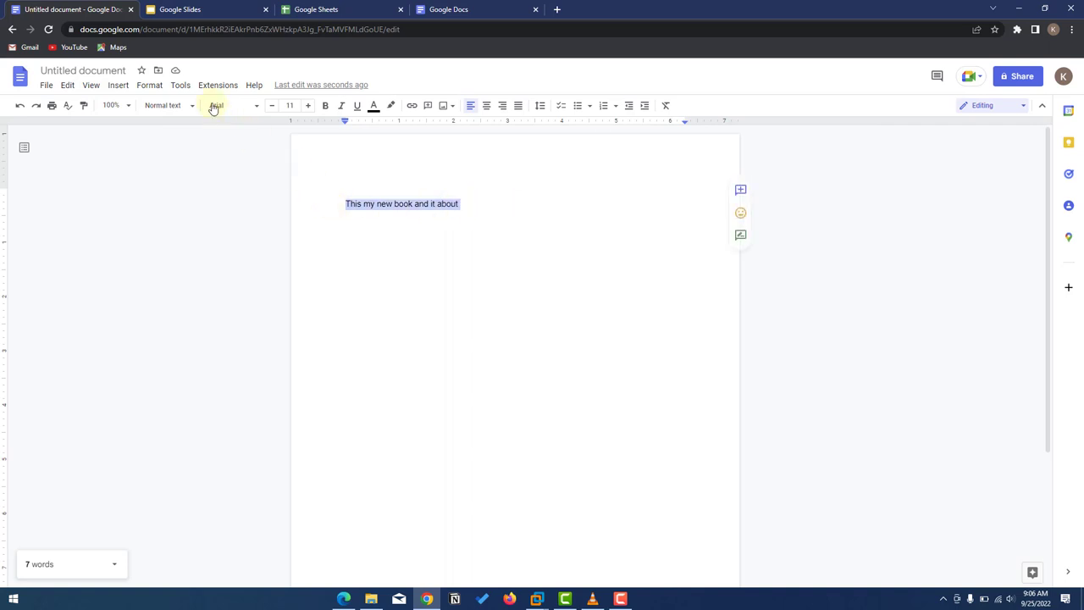
click(180, 87)
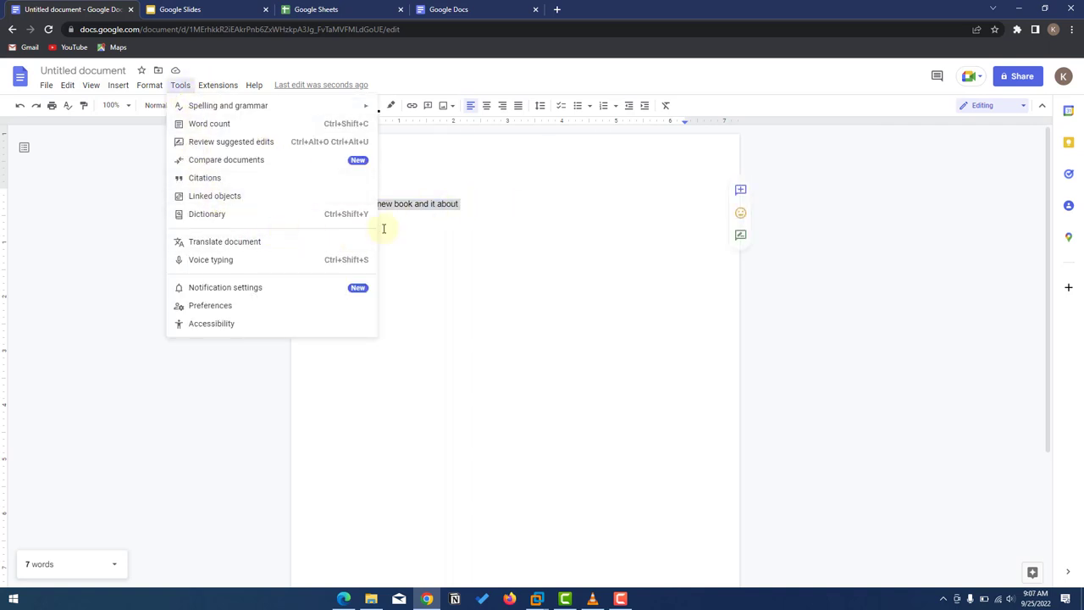
- Add the word "Perception" on a new line below the sentence, correcting its spelling
click(465, 222)
key(Return)
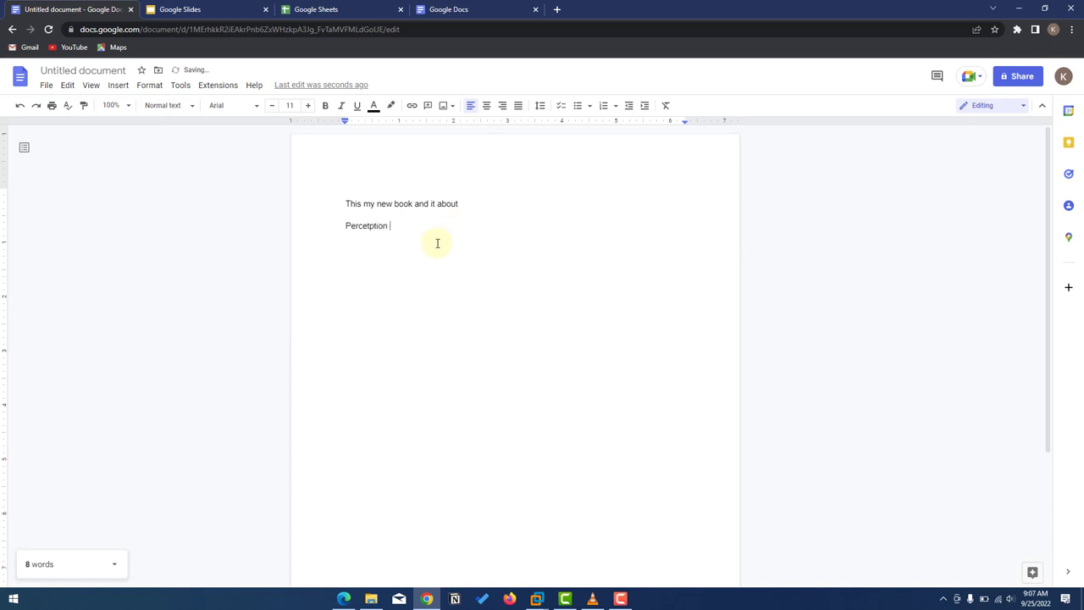
click(380, 226)
click(373, 211)
- Look up the word "Perception" in the built-in dictionary, and close the dictionary after reading the definition
double_click(366, 227)
click(180, 84)
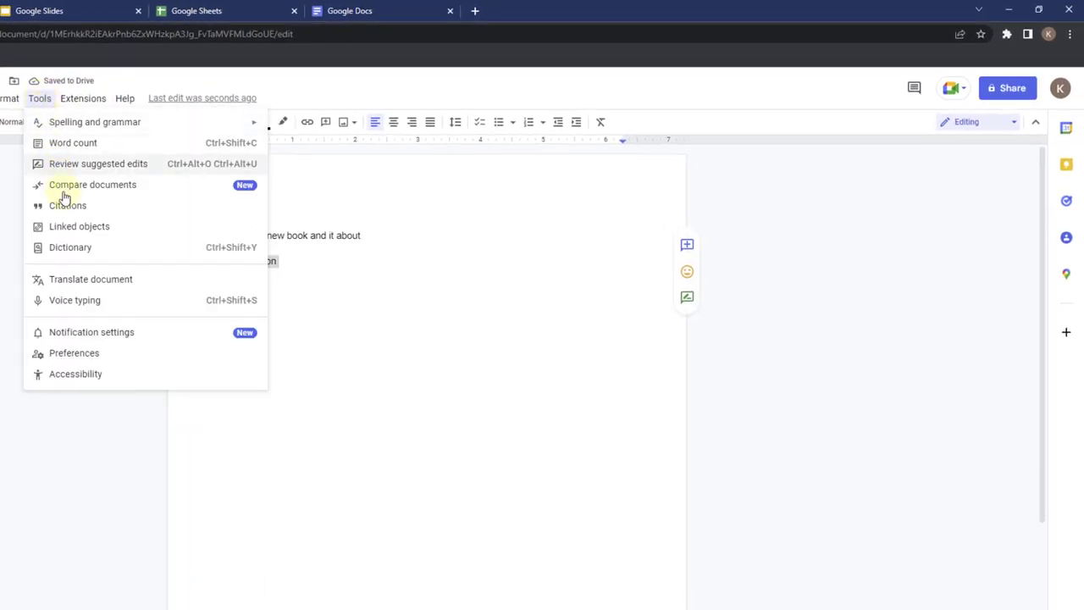
click(78, 247)
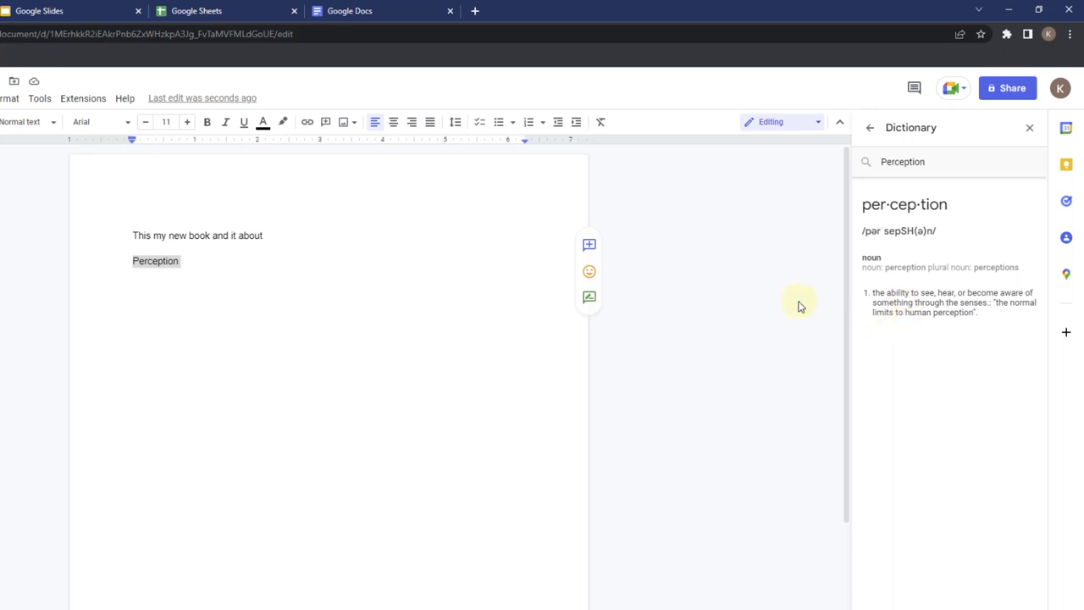
click(1031, 128)
- Delete the word "Perception" from the line below the sentence
click(39, 100)
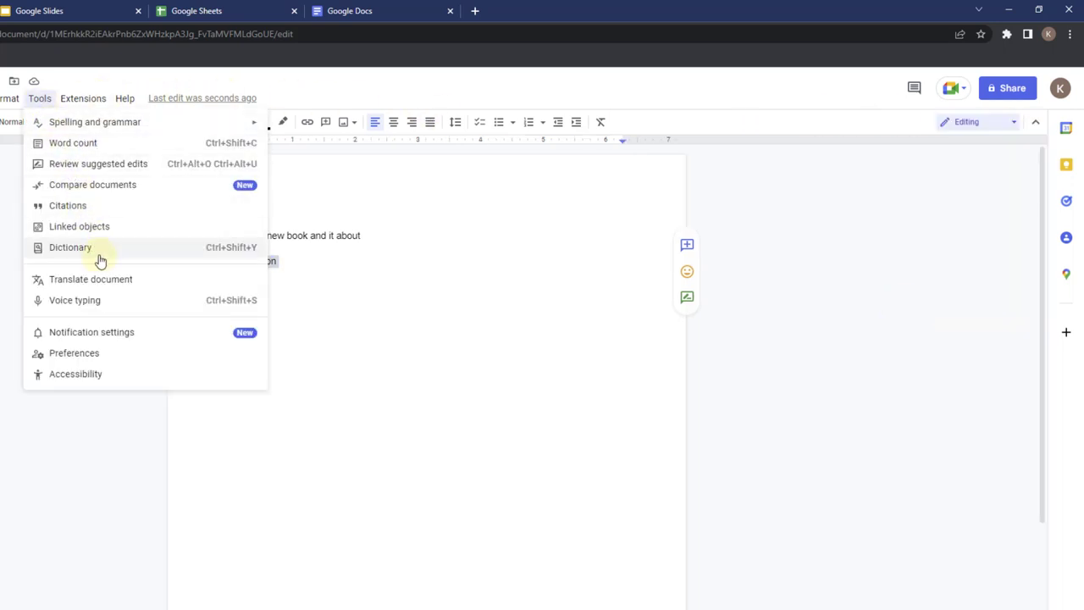
click(319, 262)
drag(319, 262, 213, 257)
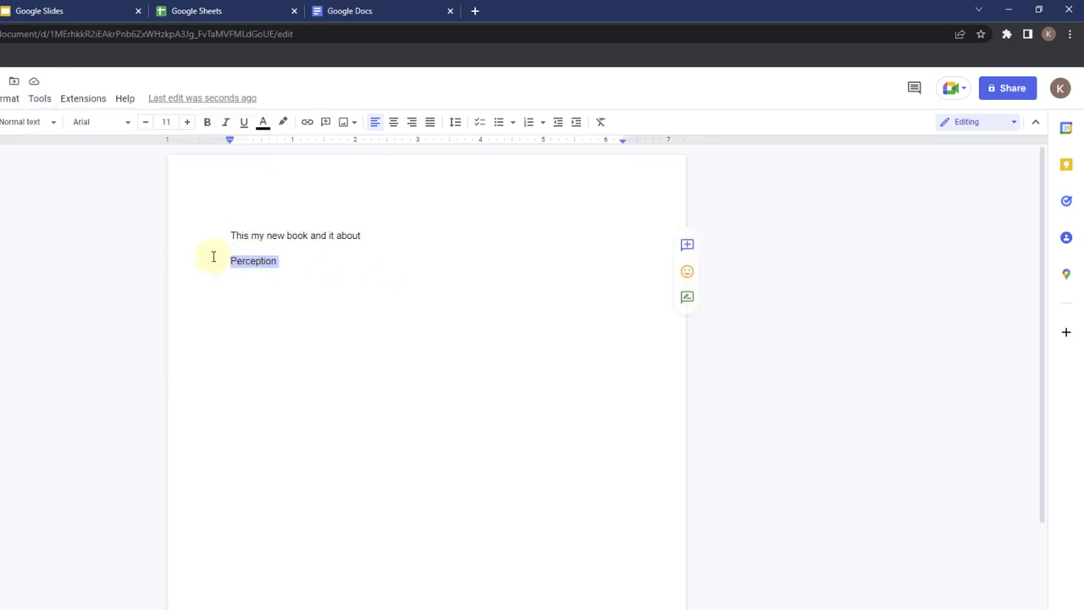
key(BackSpace)
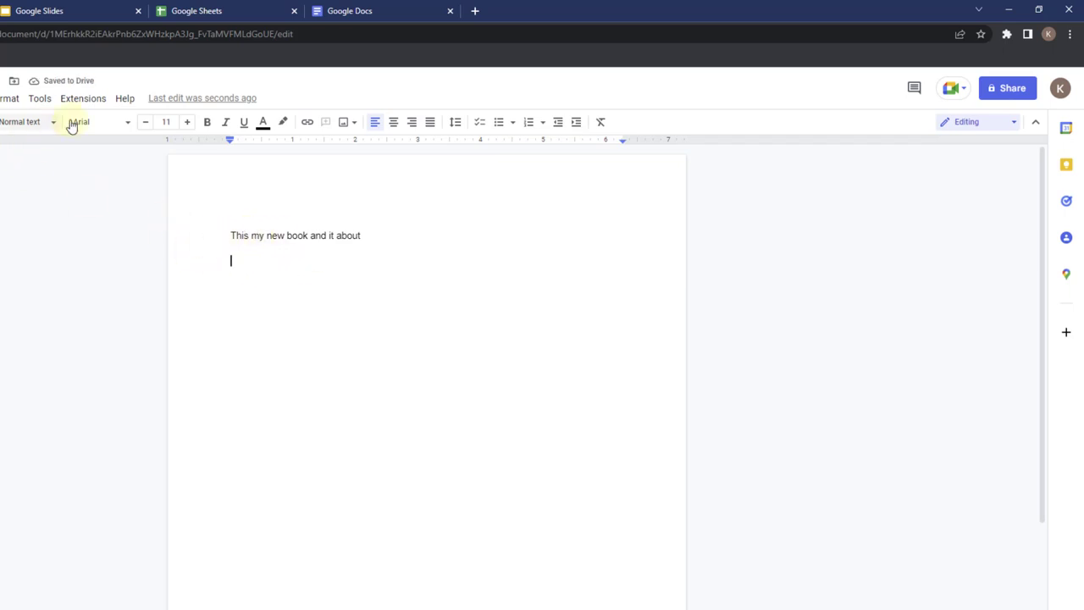
click(39, 98)
mouse_move(84, 99)
key(Left)
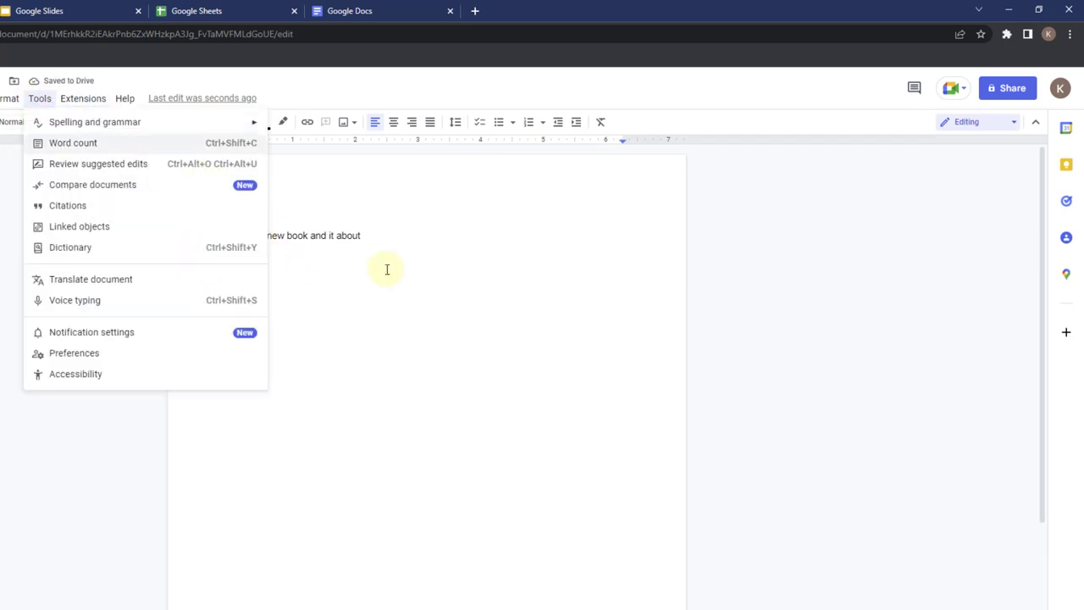
key(Escape)
key(ctrl+a)
click(40, 100)
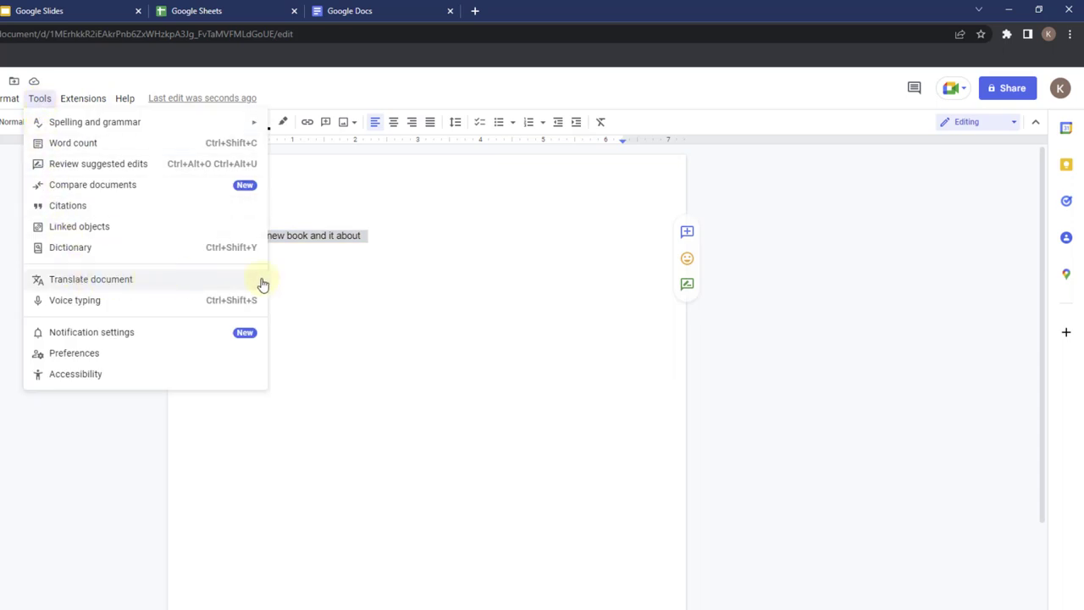
click(279, 259)
- Create a Somali translation of the document, keeping the title "Translated copy of Untitled document"
click(39, 98)
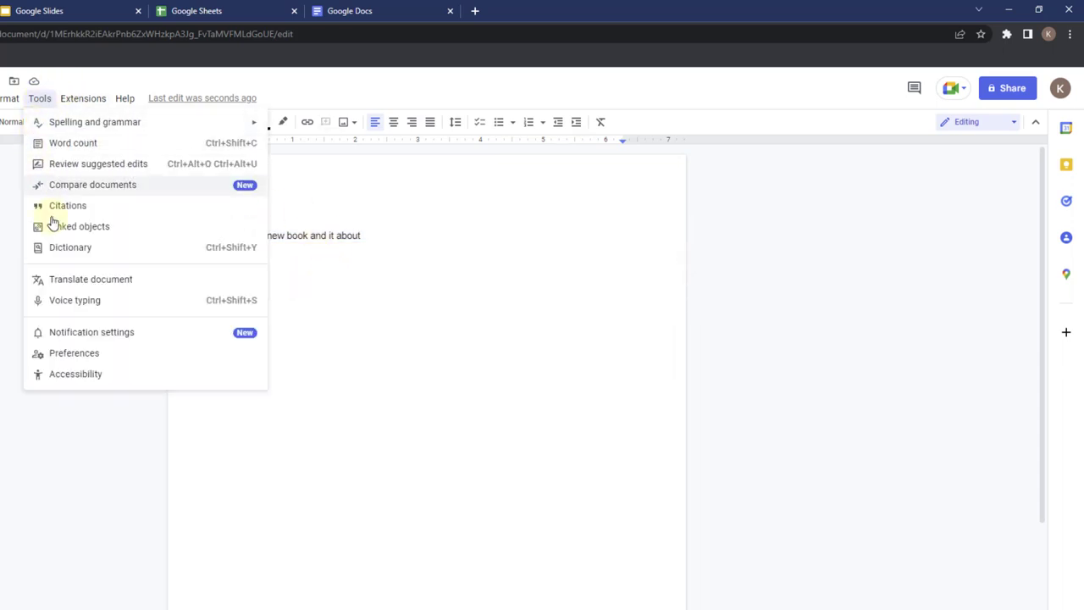
click(77, 280)
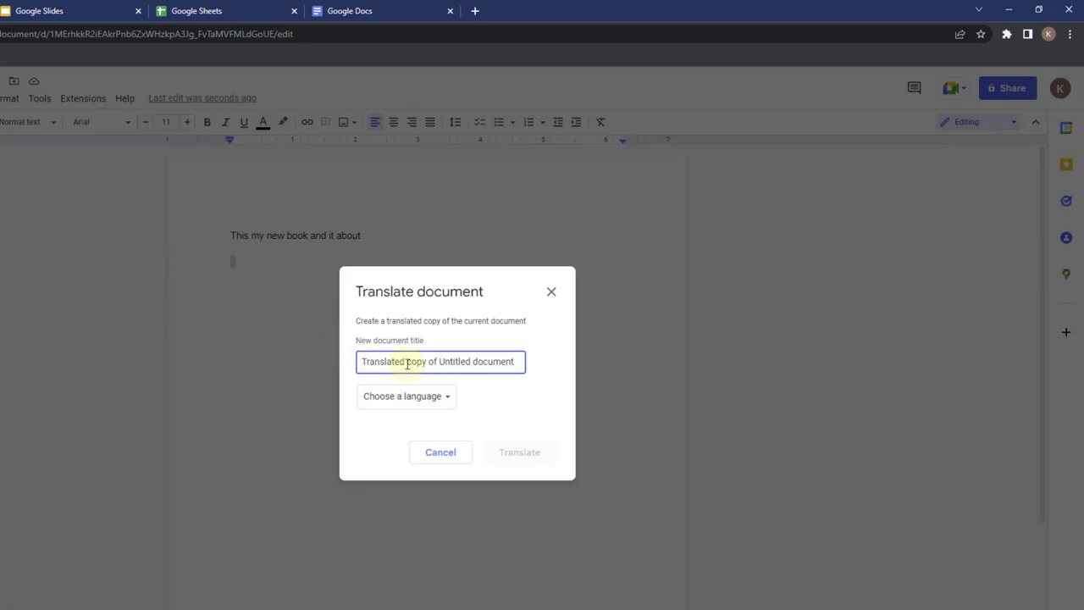
drag(407, 362, 543, 374)
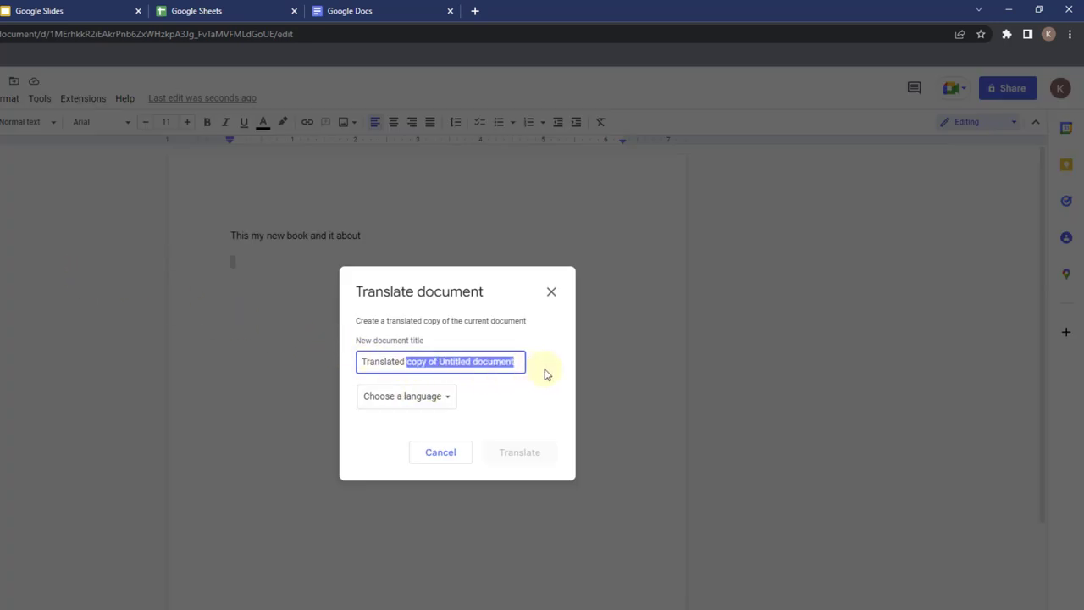
click(431, 402)
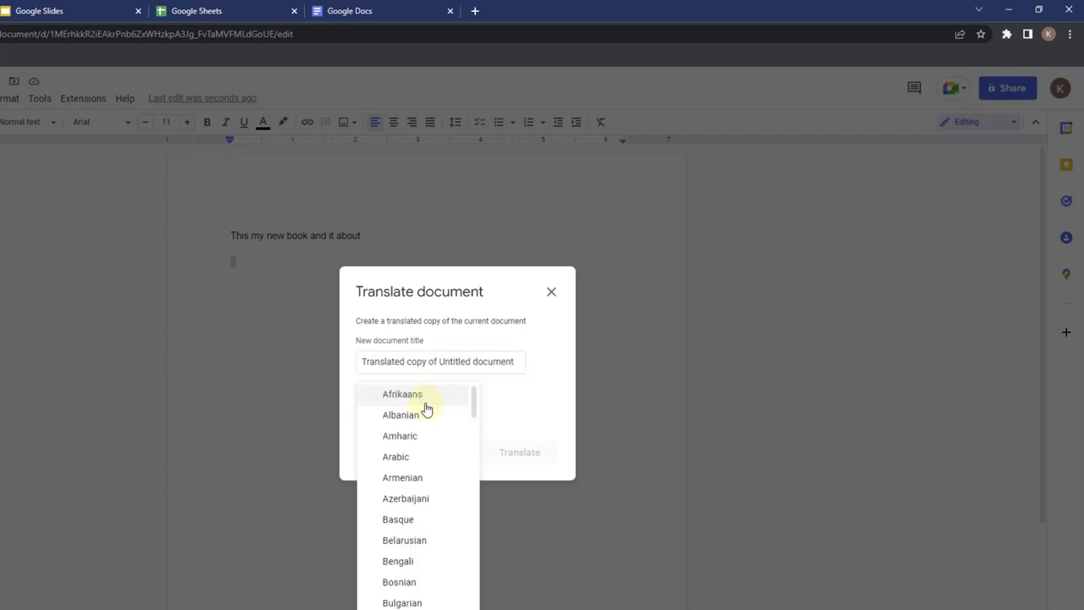
scroll(418, 455, down, 5)
scroll(422, 458, down, 12)
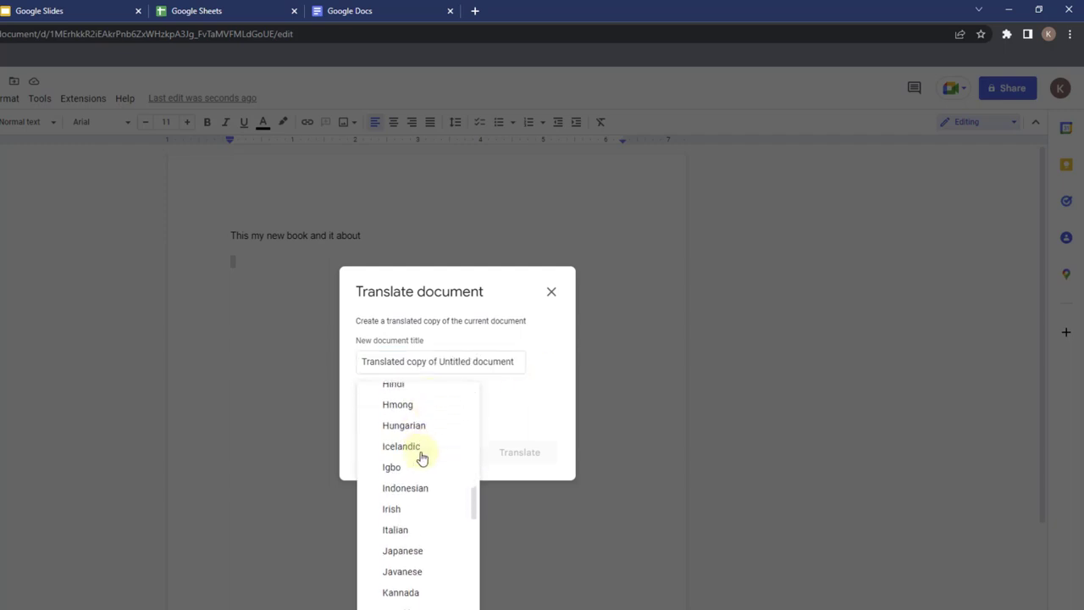
scroll(422, 457, down, 1)
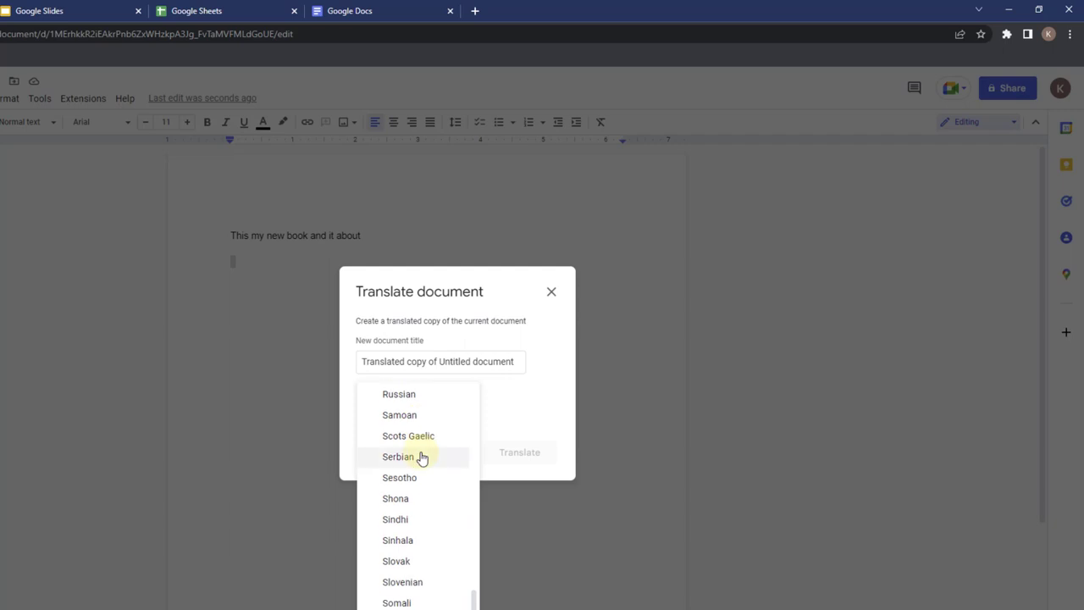
click(415, 601)
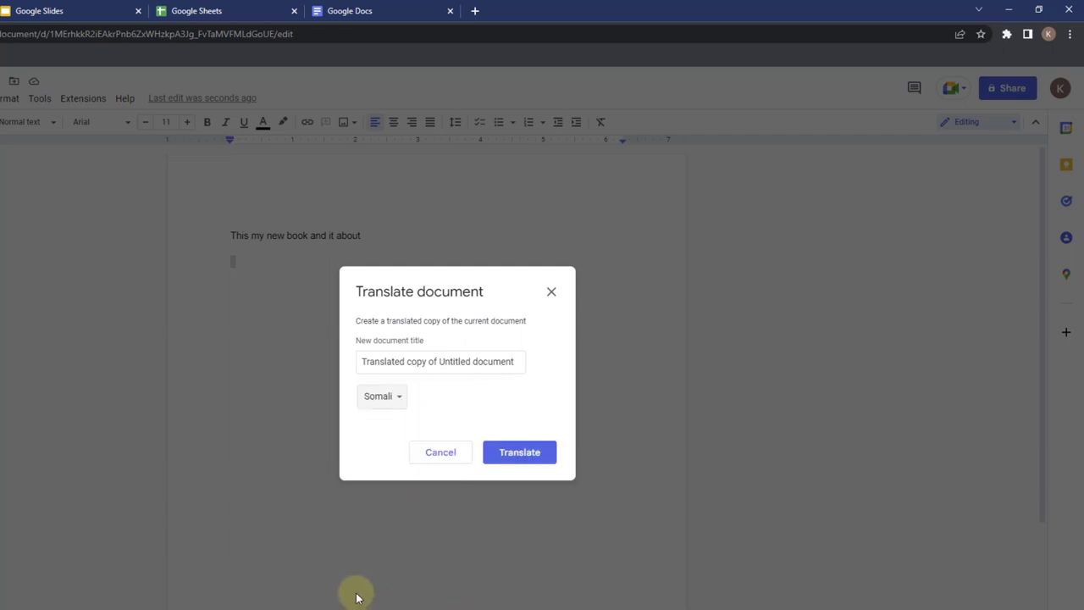
click(509, 453)
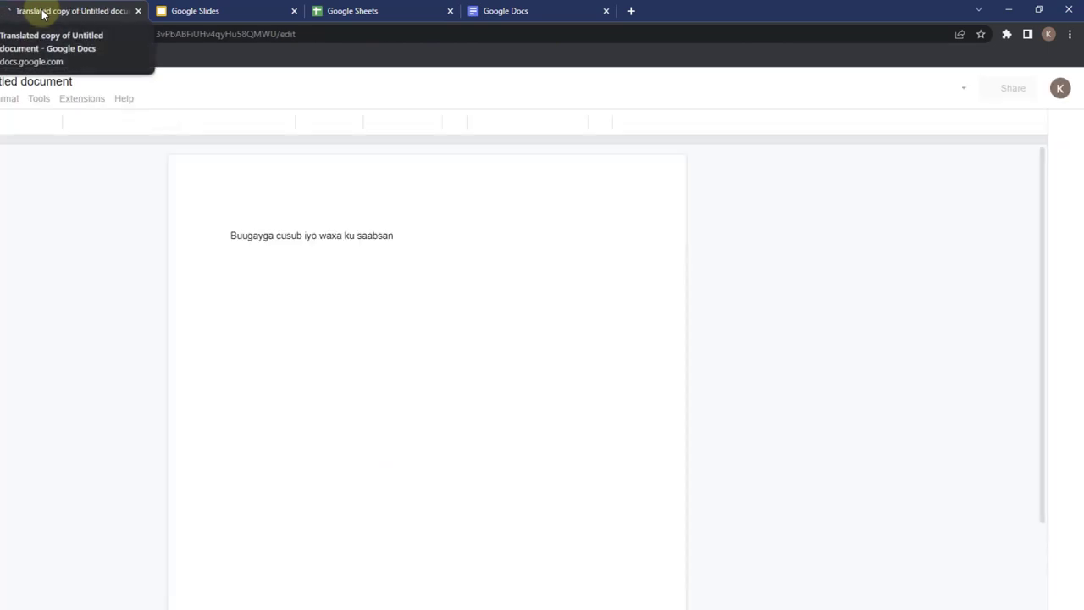
- Compare the Somali text in the translated copy with the original English sentence in the untitled document
drag(230, 227, 427, 241)
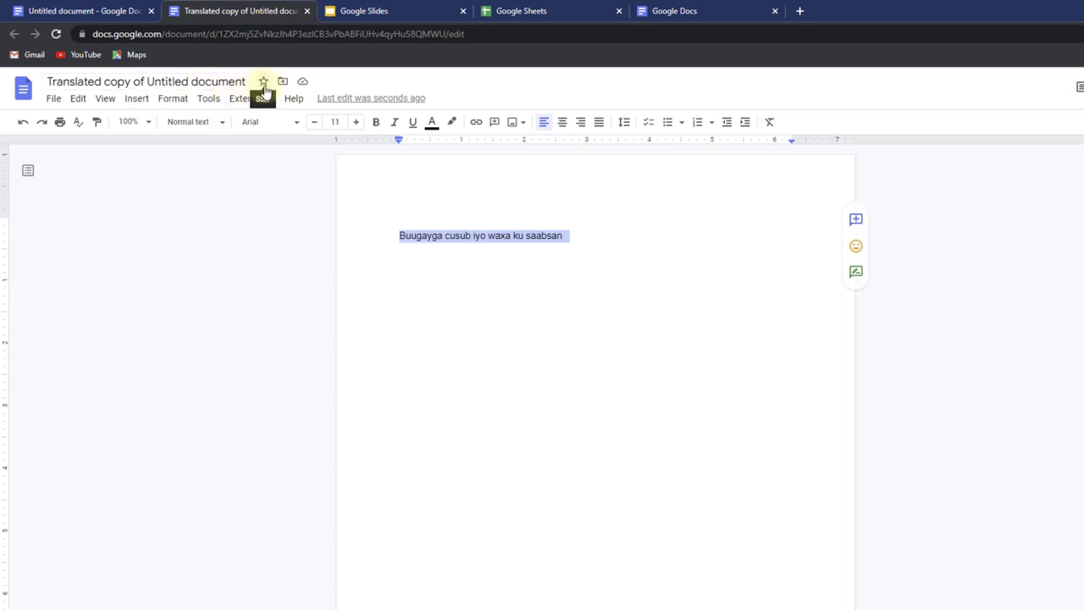
click(79, 12)
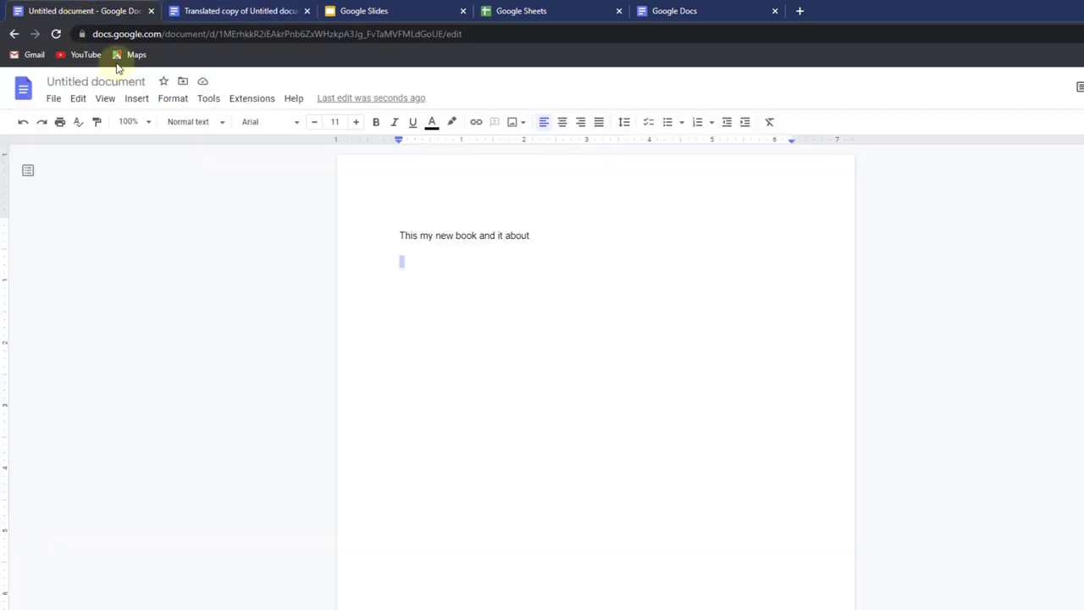
click(458, 235)
drag(407, 235, 530, 239)
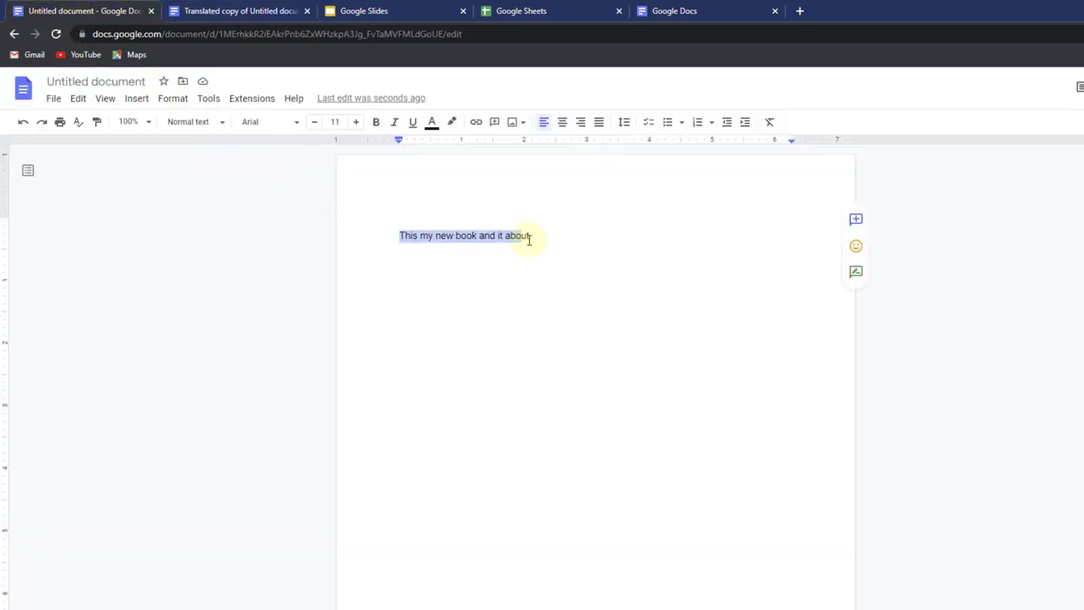
click(230, 11)
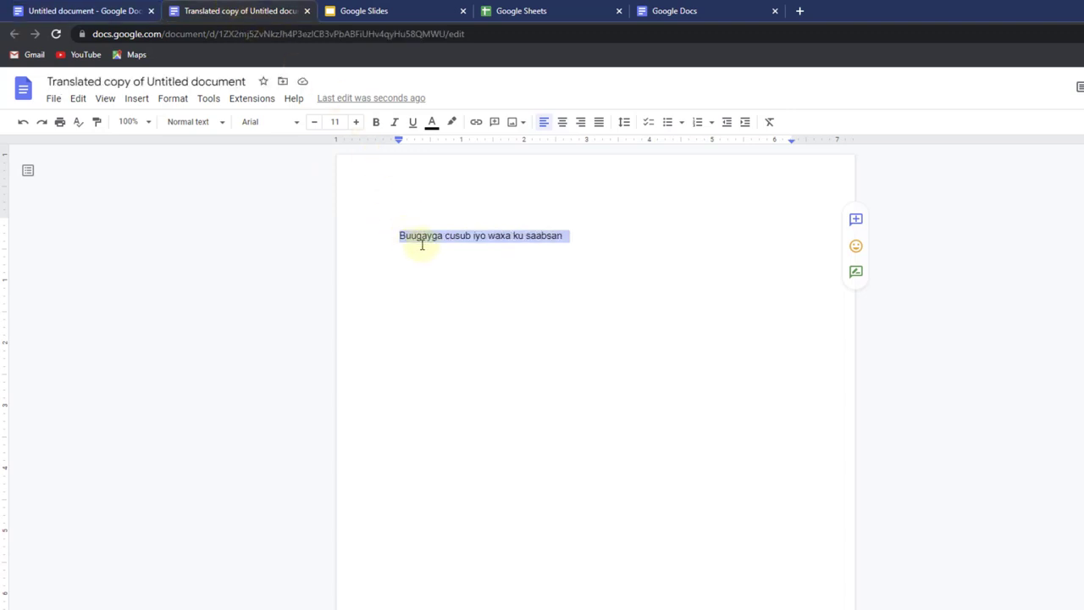
click(103, 10)
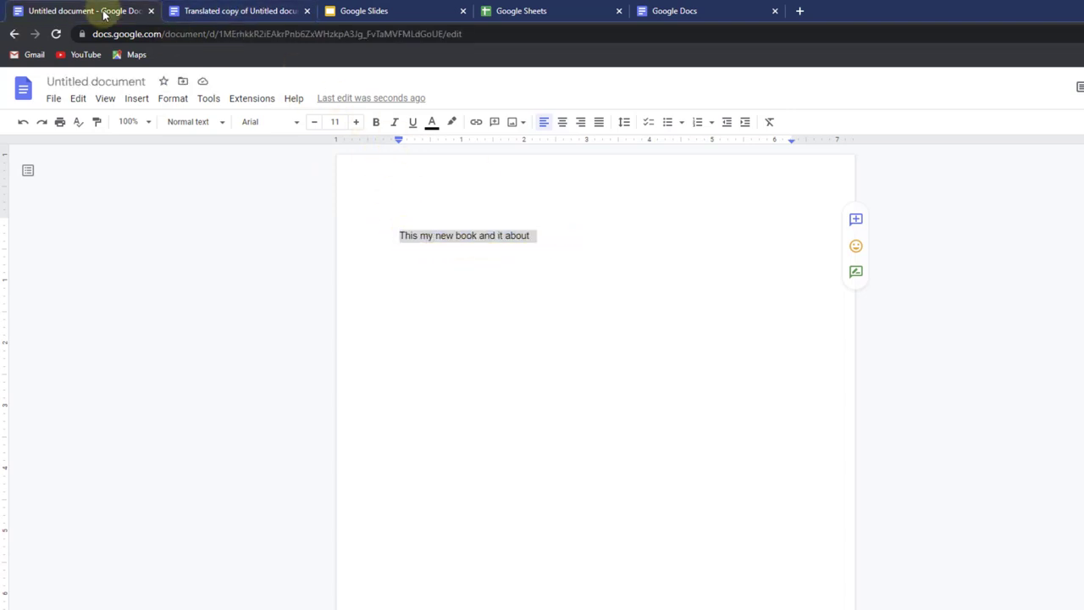
click(483, 263)
drag(538, 247, 401, 235)
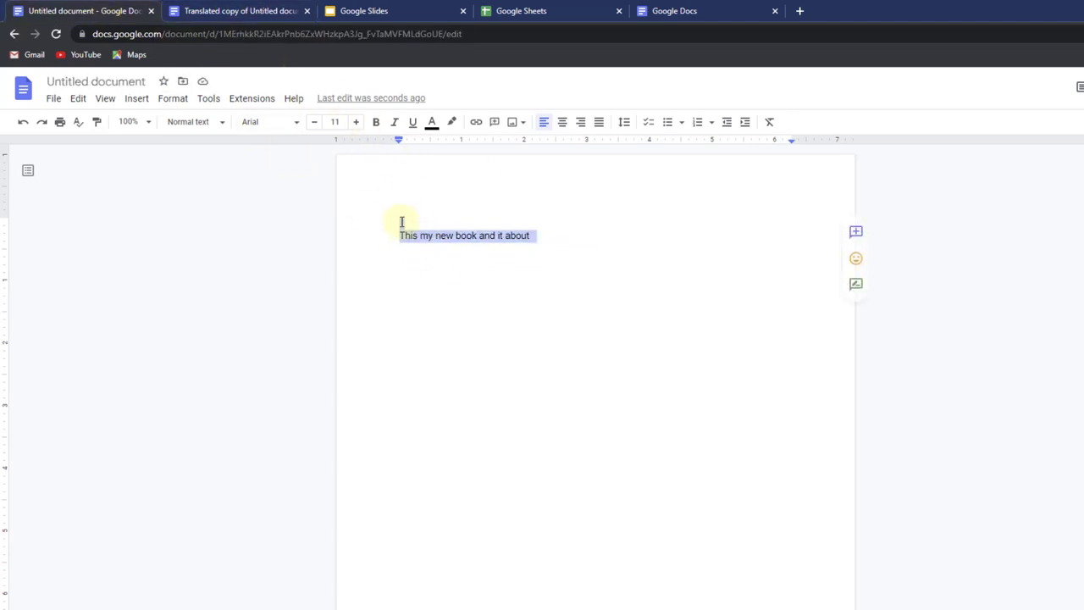
click(209, 98)
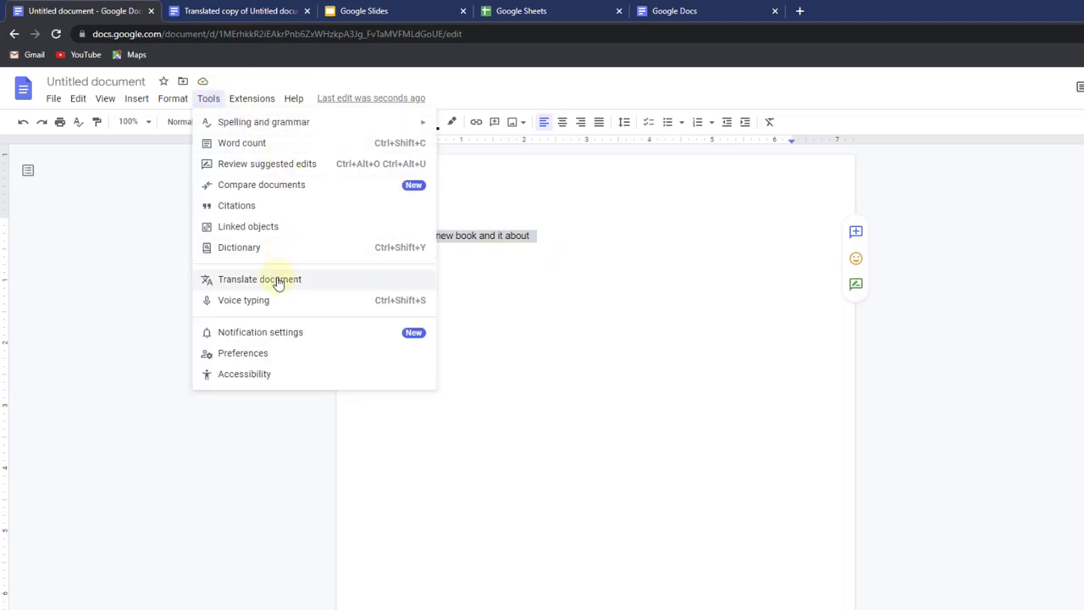
click(525, 251)
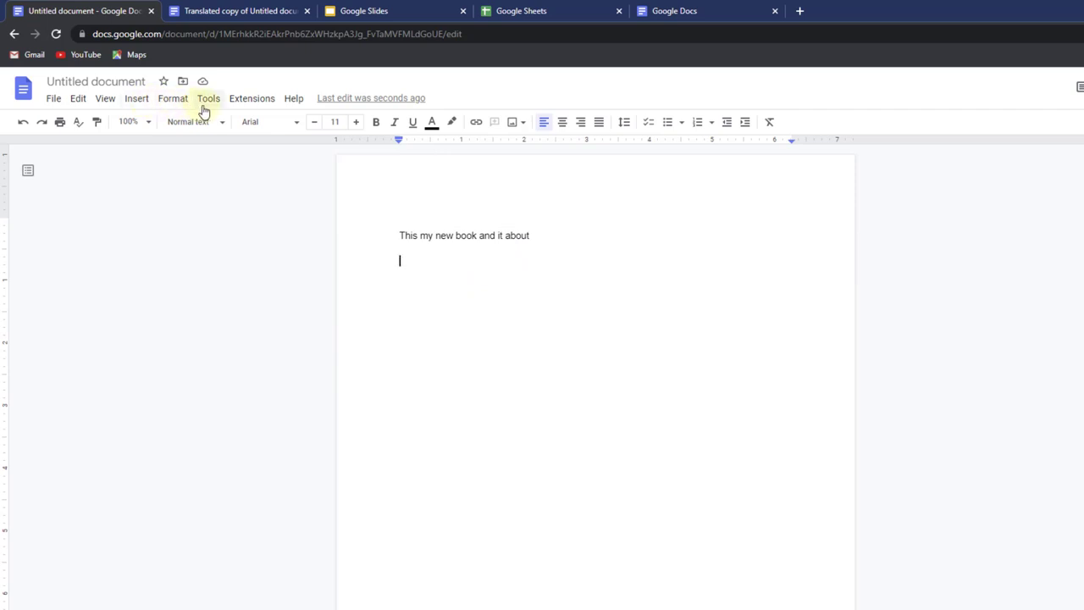
- Start voice typing, move its microphone box beside the text, and review the dictation languages while keeping English (US)
click(204, 102)
click(231, 301)
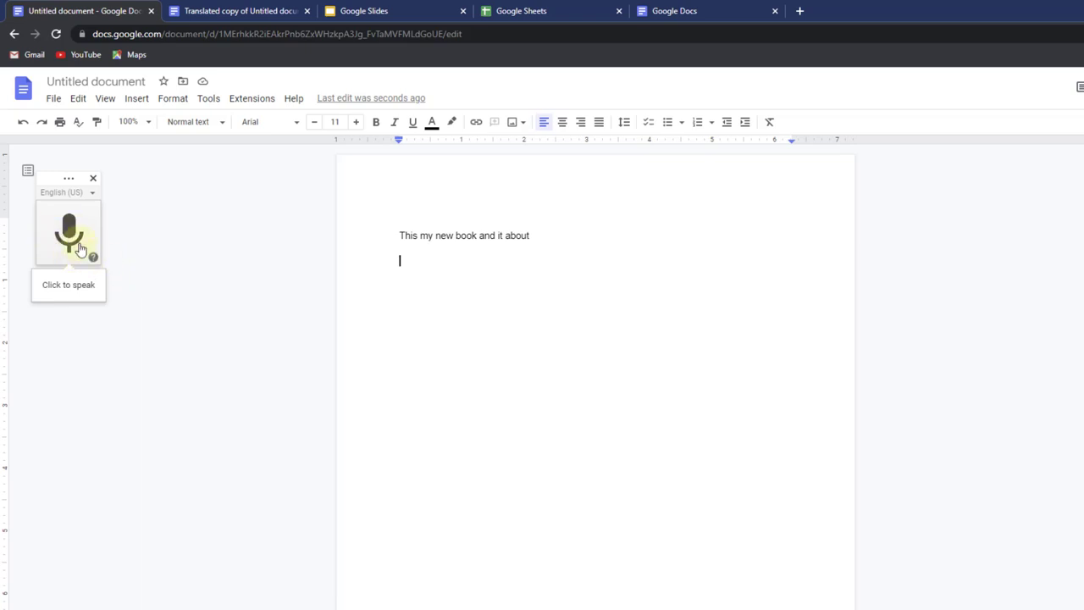
drag(53, 179, 744, 225)
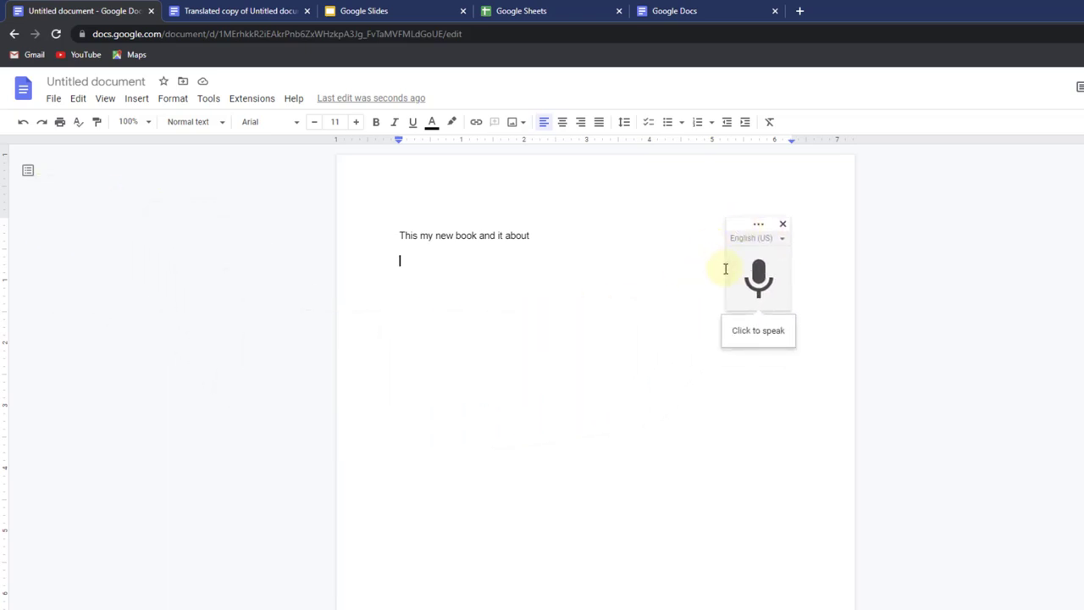
click(752, 239)
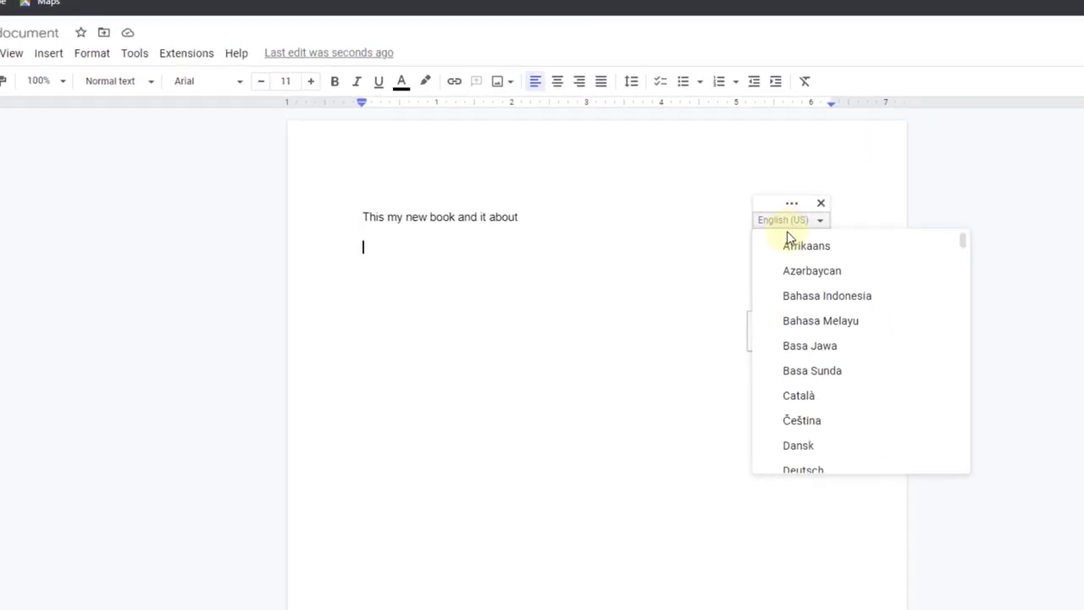
scroll(808, 320, down, 5)
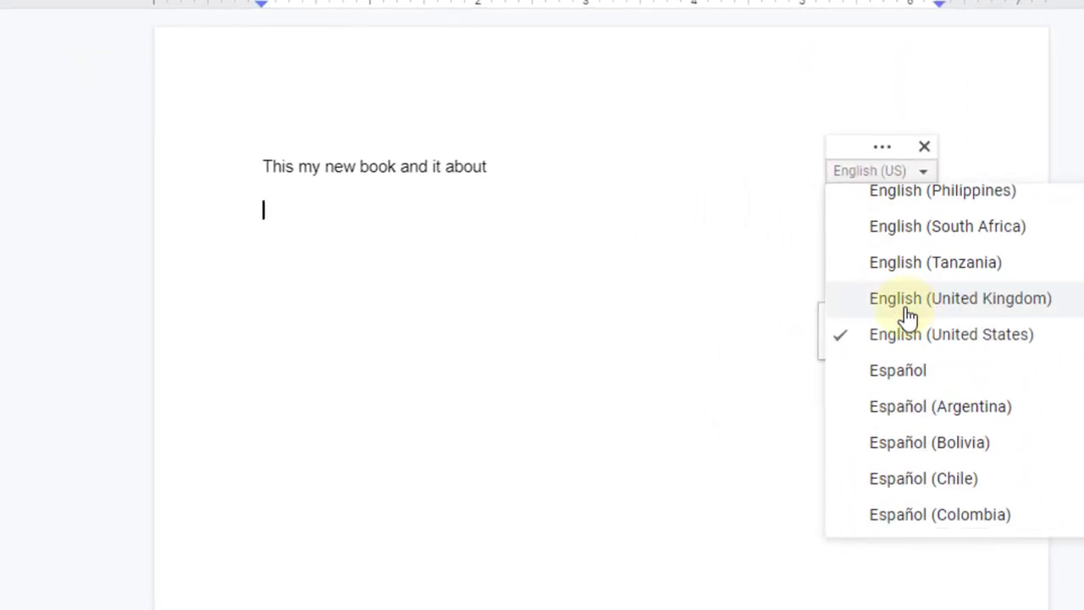
click(890, 169)
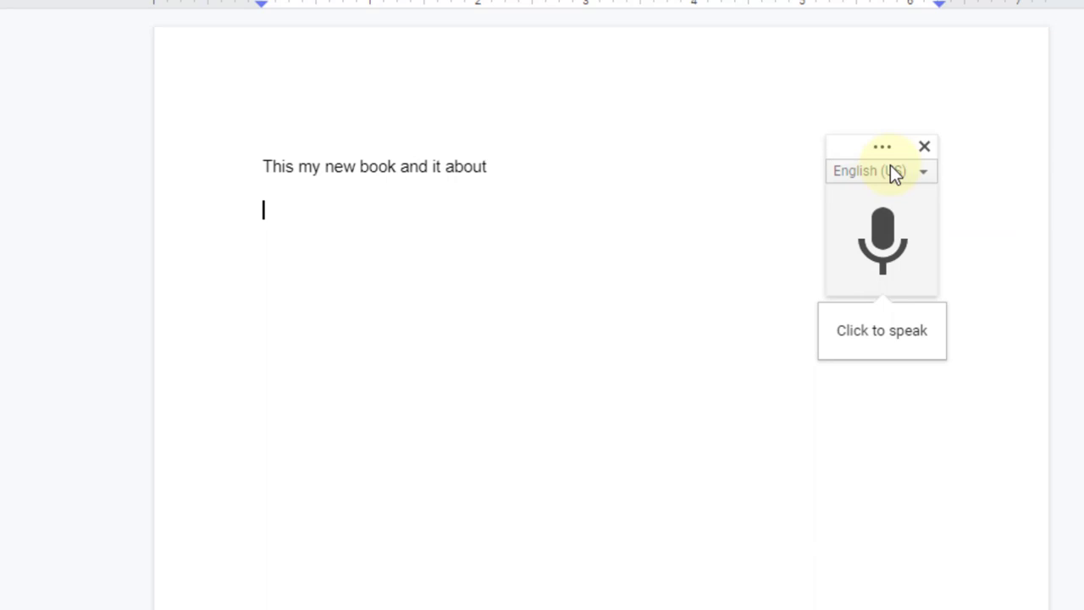
- Dictate "Hello everyone this is just a demo text hello from this just as we know it", plus a period on a new line
click(887, 256)
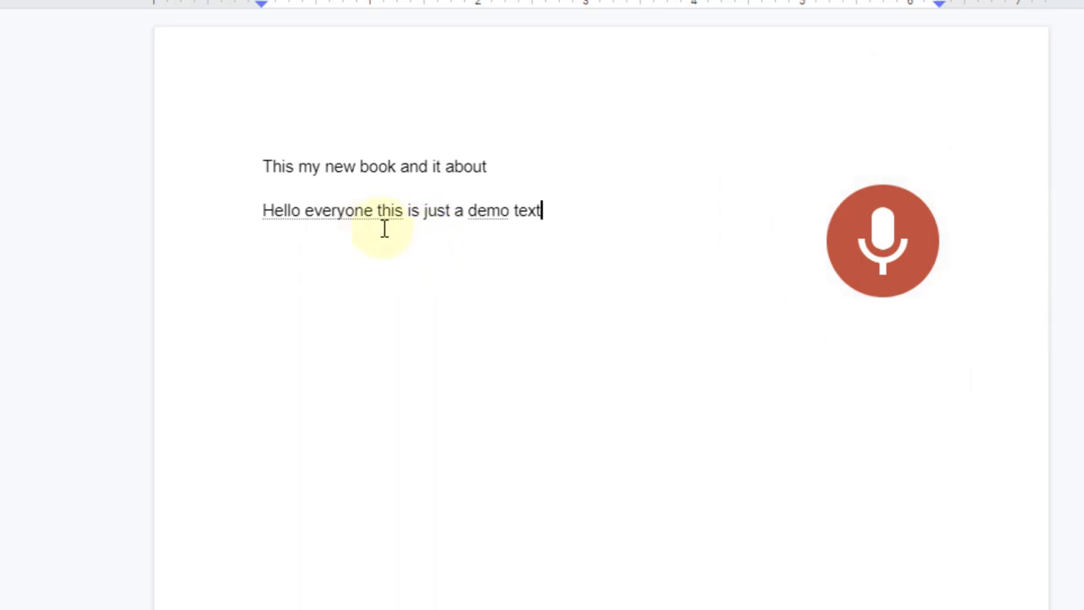
click(873, 252)
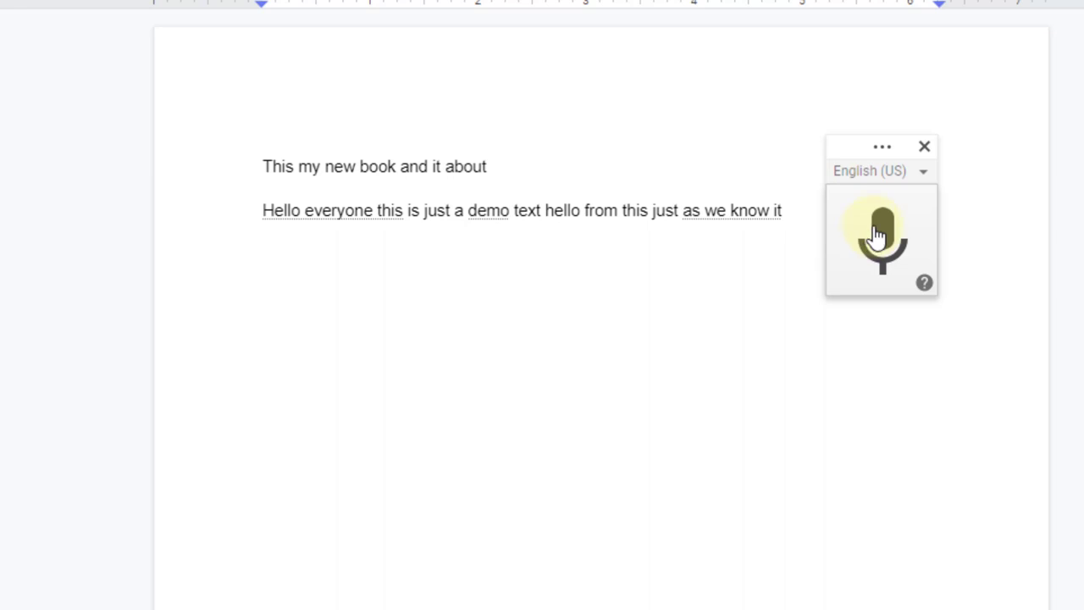
click(880, 237)
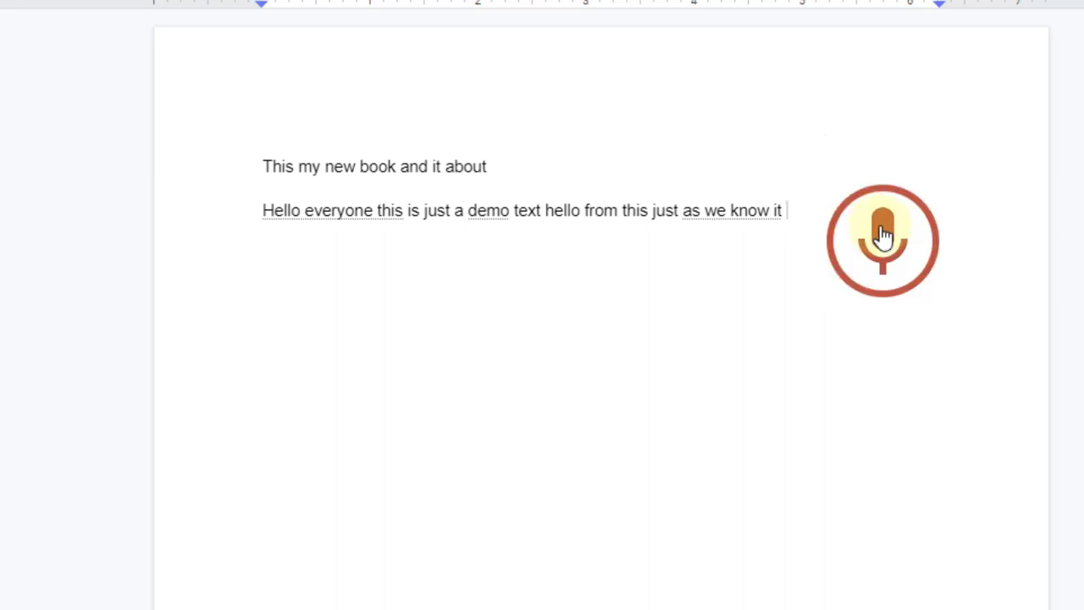
click(883, 237)
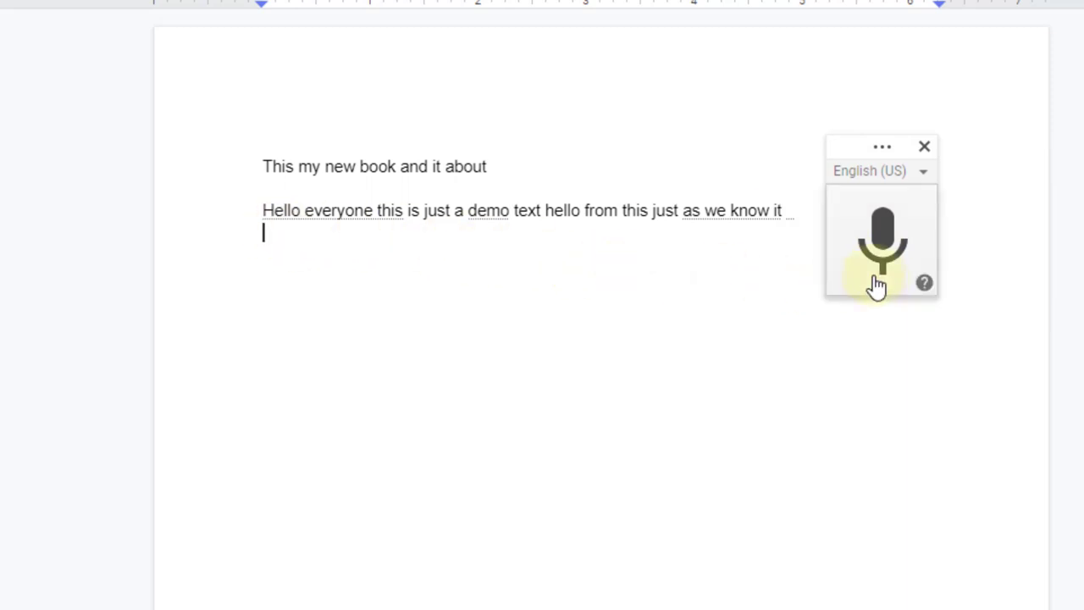
click(881, 237)
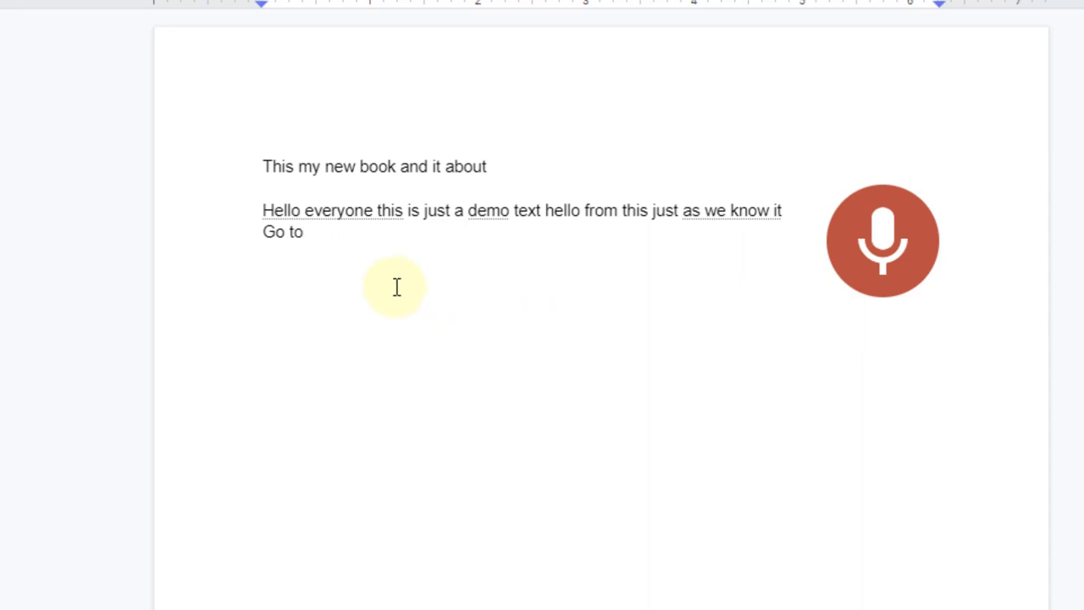
click(834, 275)
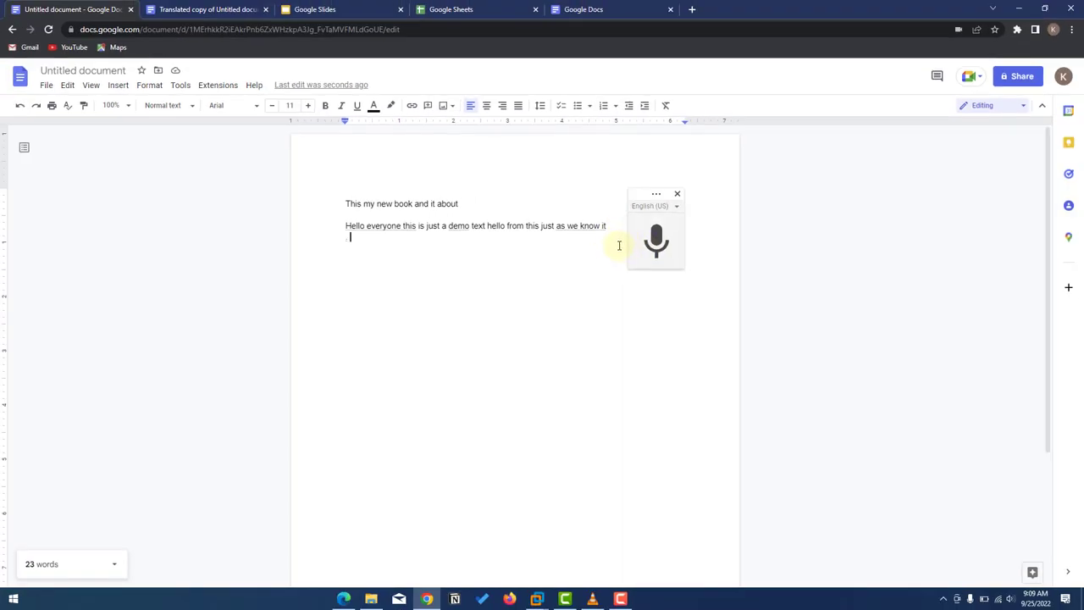
click(180, 84)
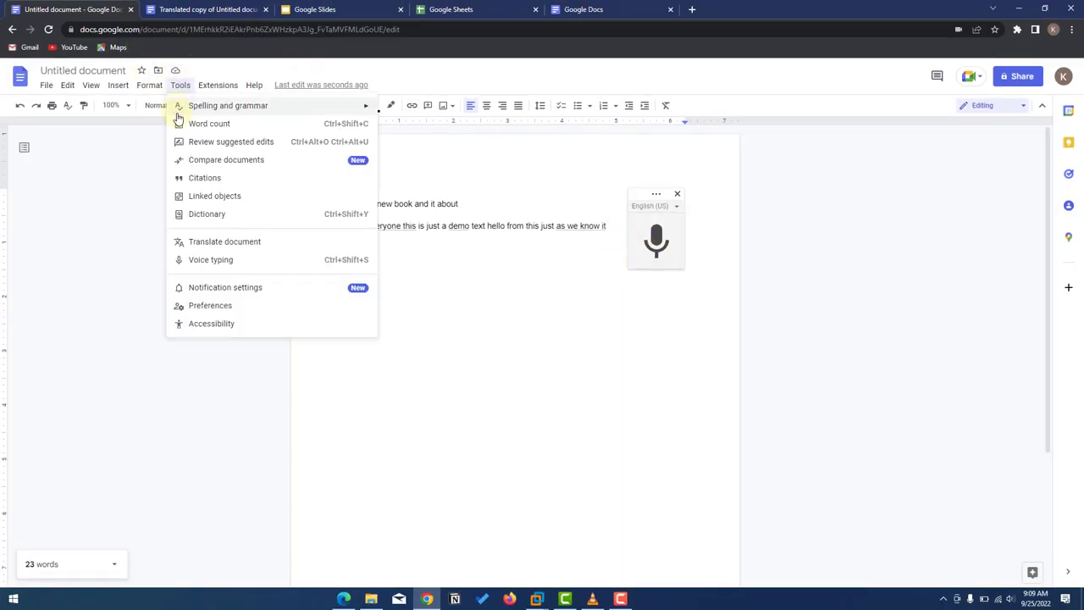
click(678, 194)
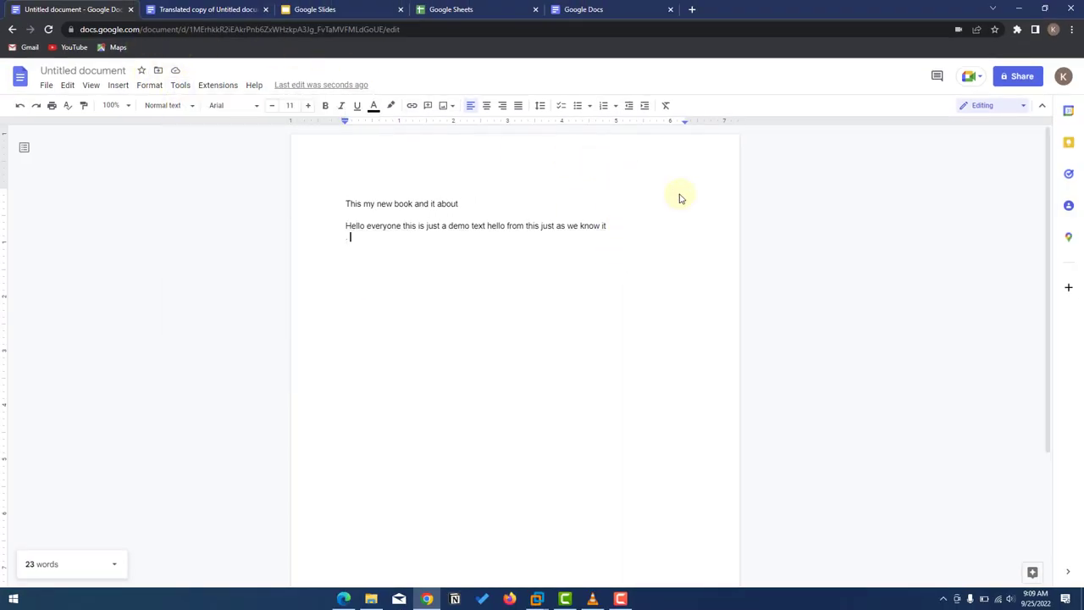
click(180, 85)
click(523, 224)
drag(392, 229, 345, 202)
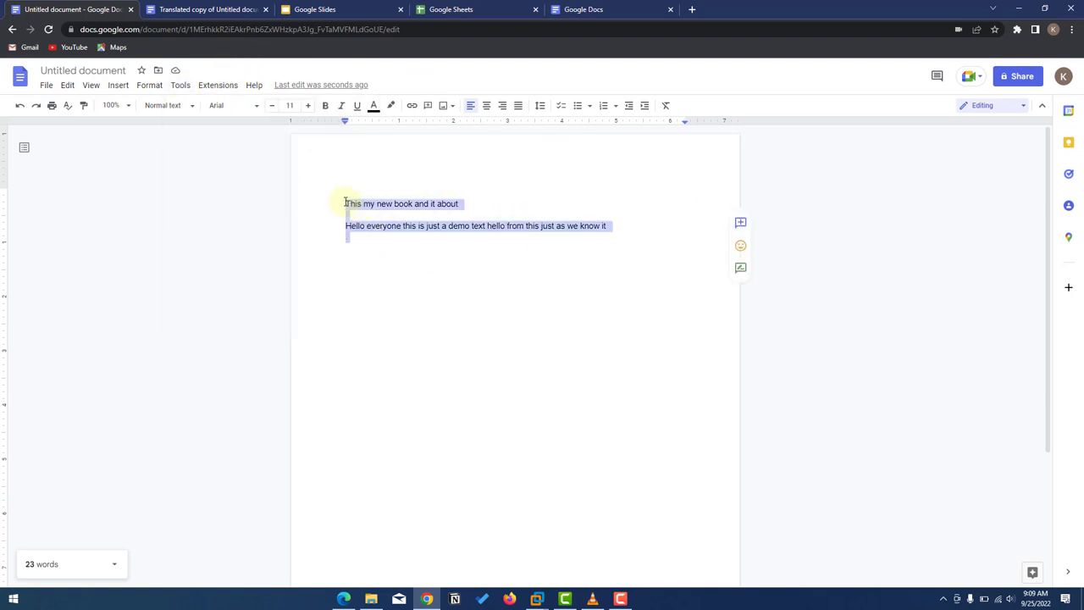
click(181, 85)
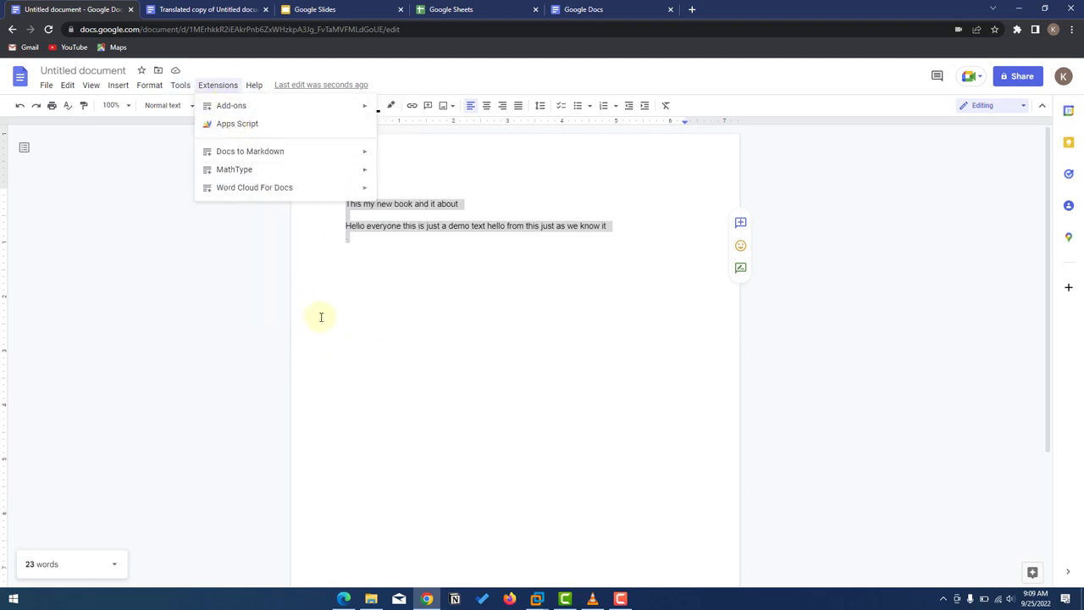
click(320, 315)
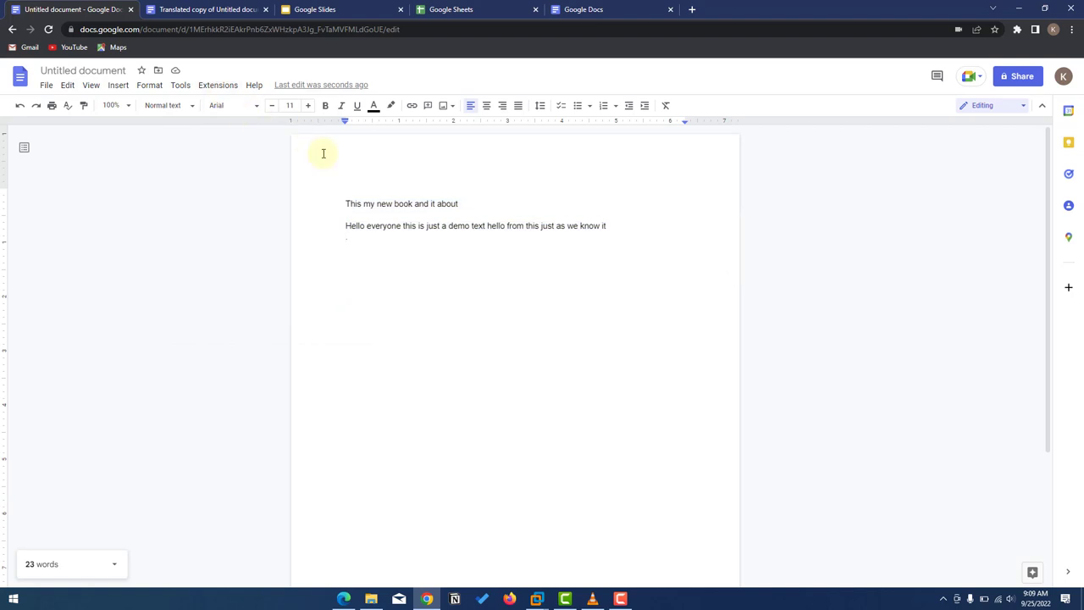
click(218, 86)
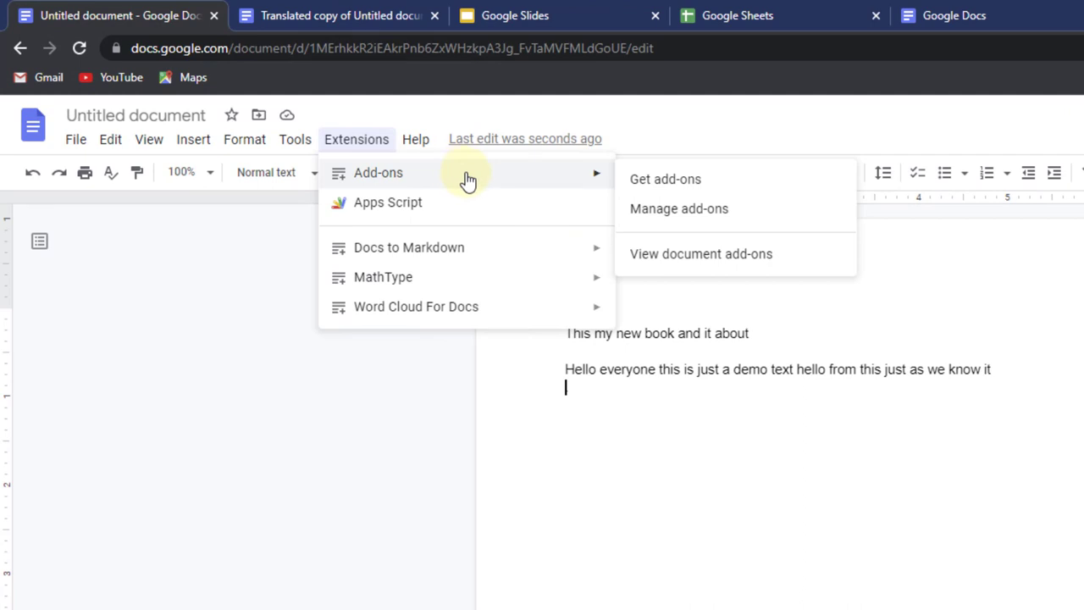
click(479, 274)
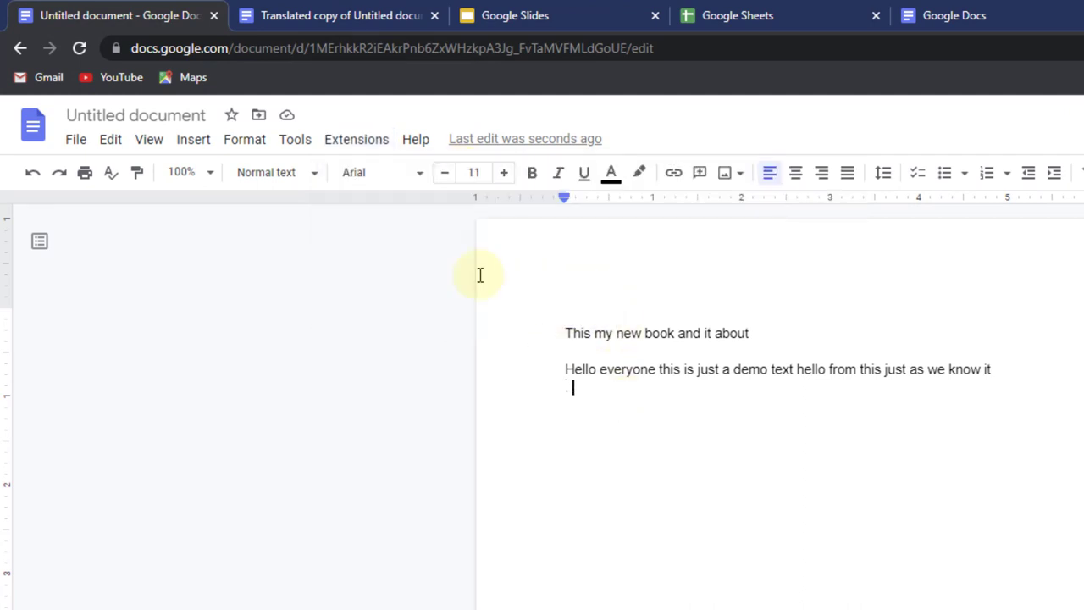
click(305, 144)
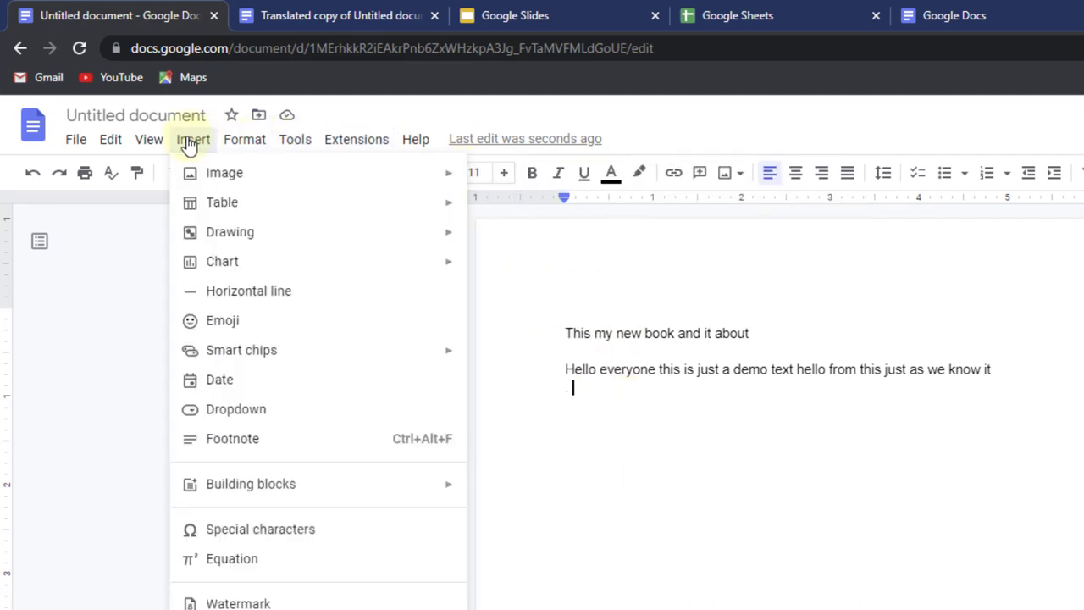
- Select all the document text, from the period on the last line up to the blank line above the first sentence
mouse_move(347, 147)
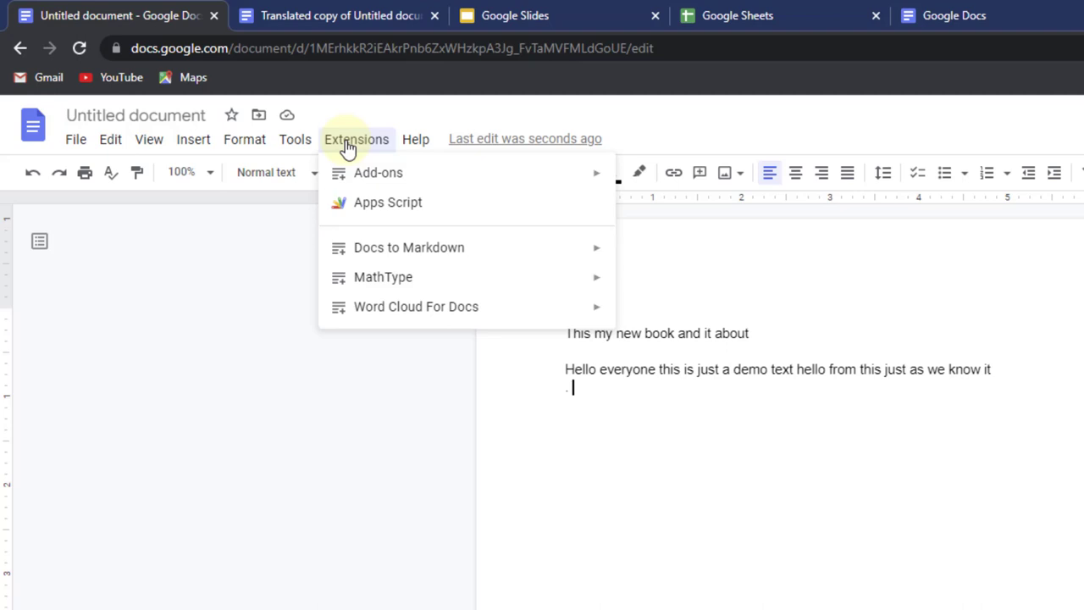
click(619, 361)
click(627, 402)
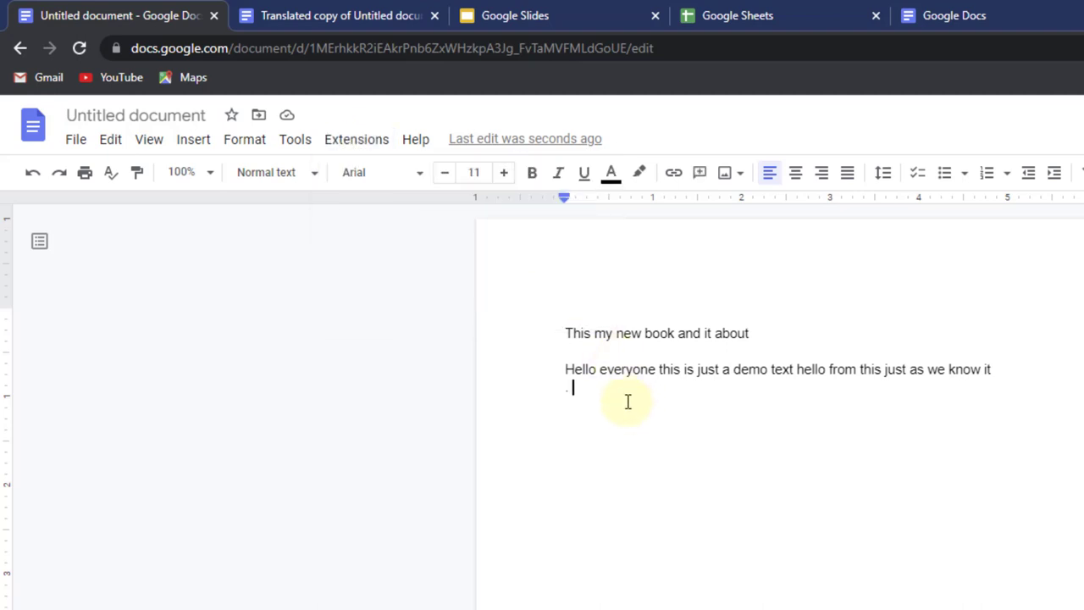
drag(627, 402, 569, 320)
click(576, 387)
drag(575, 388, 561, 277)
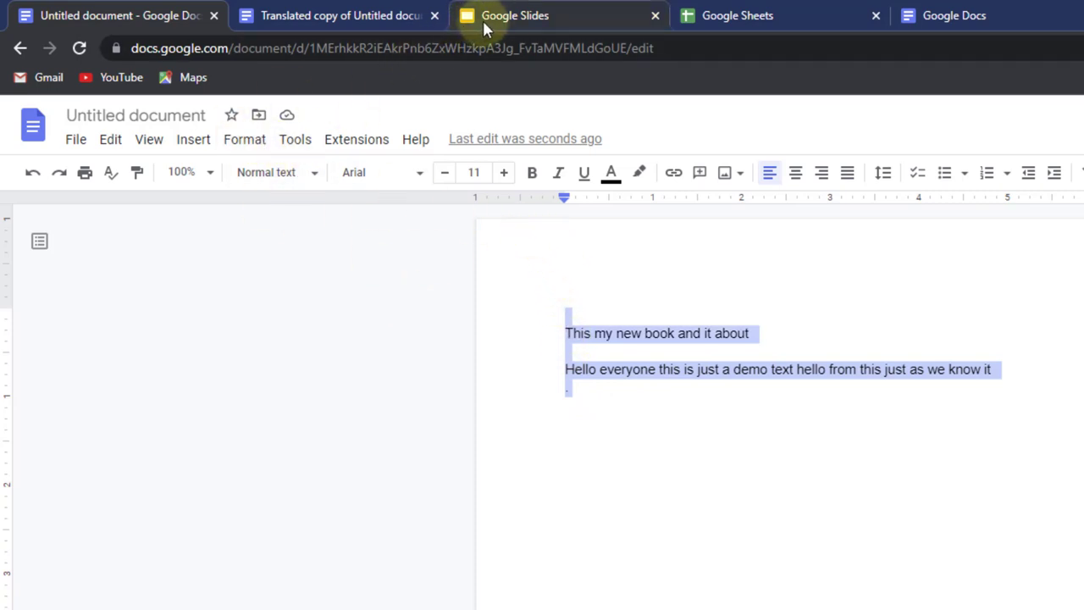
mouse_move(488, 23)
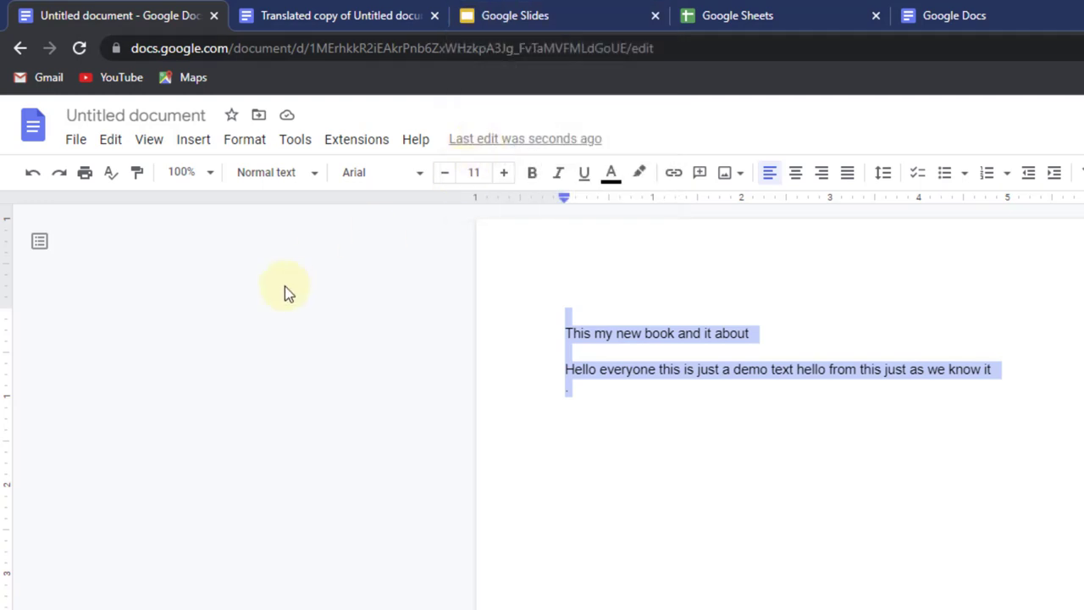
- Open the Google Workspace Marketplace to get add-ons and browse the apps that work with Docs
click(352, 151)
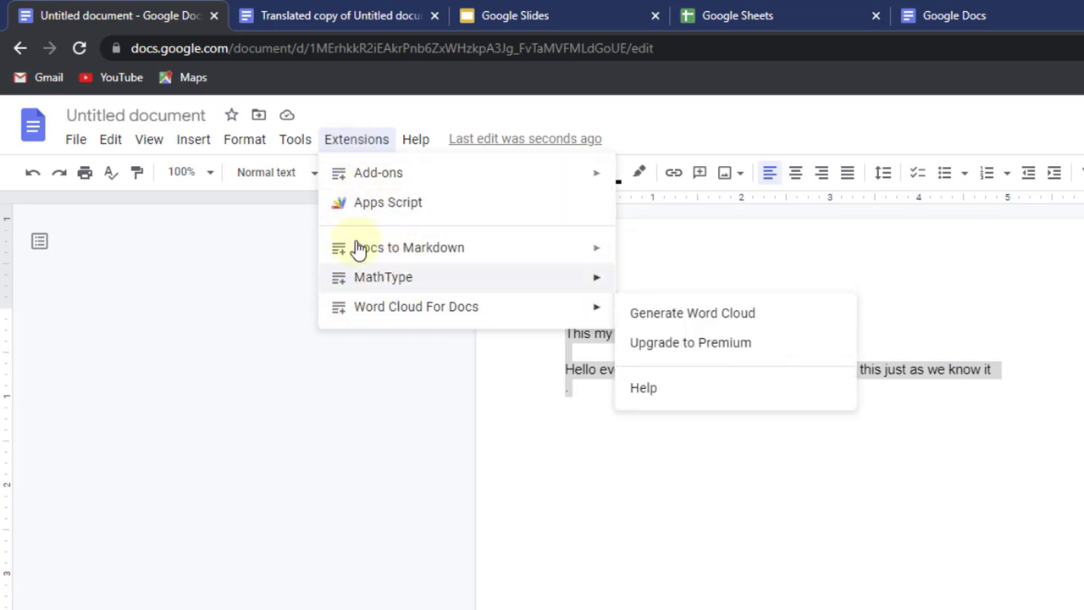
mouse_move(364, 180)
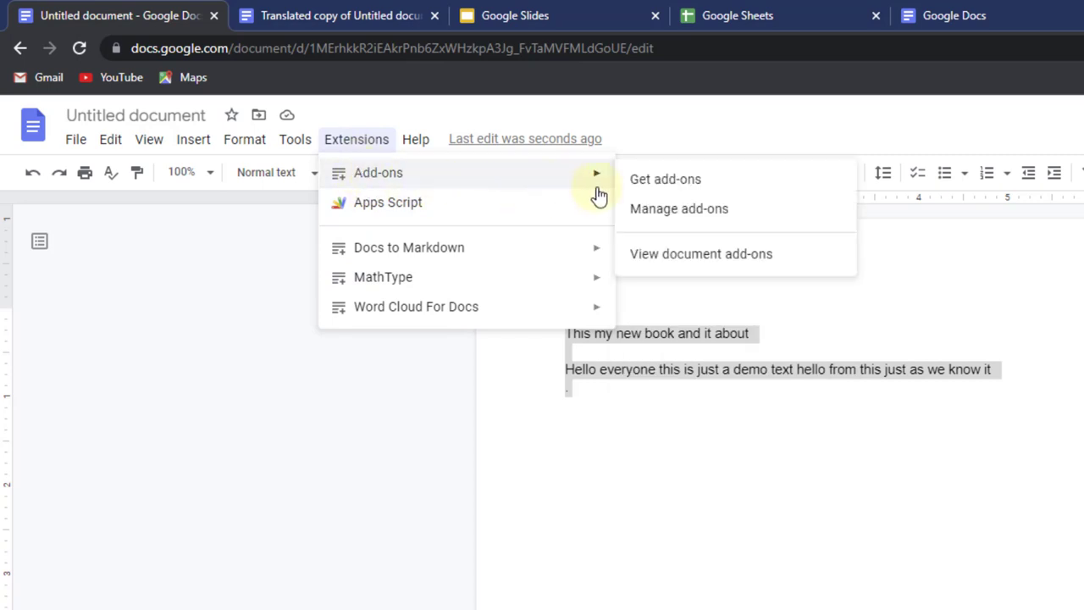
click(688, 188)
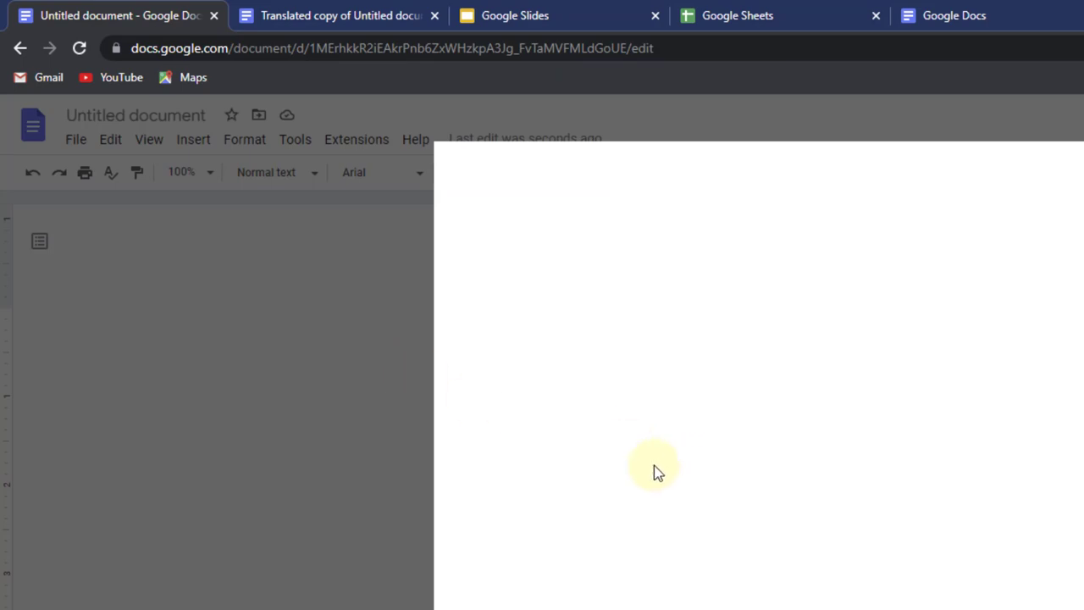
scroll(661, 472, down, 5)
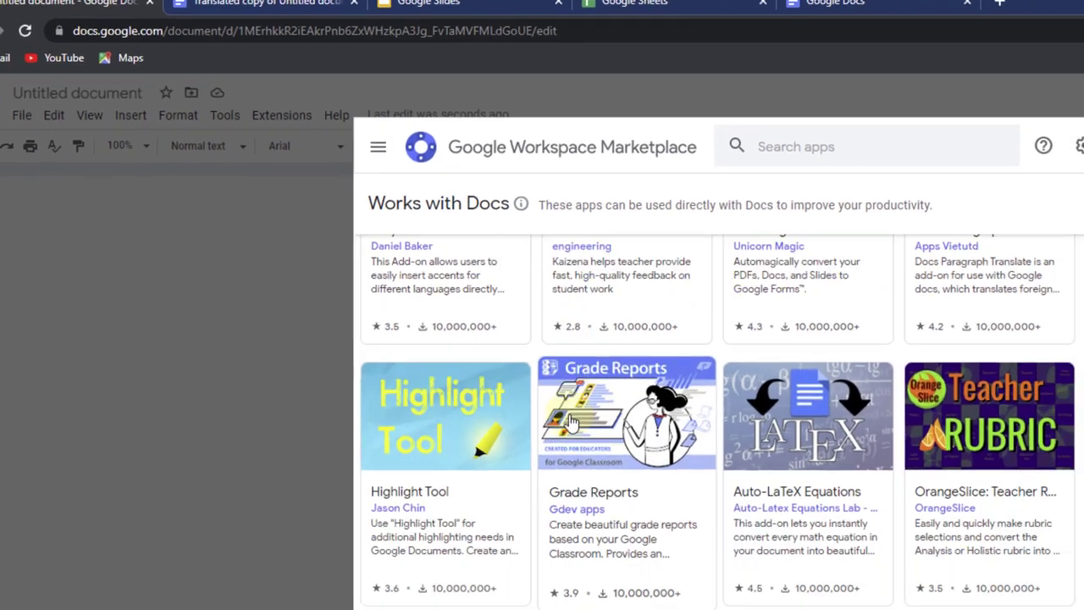
scroll(639, 425, up, 5)
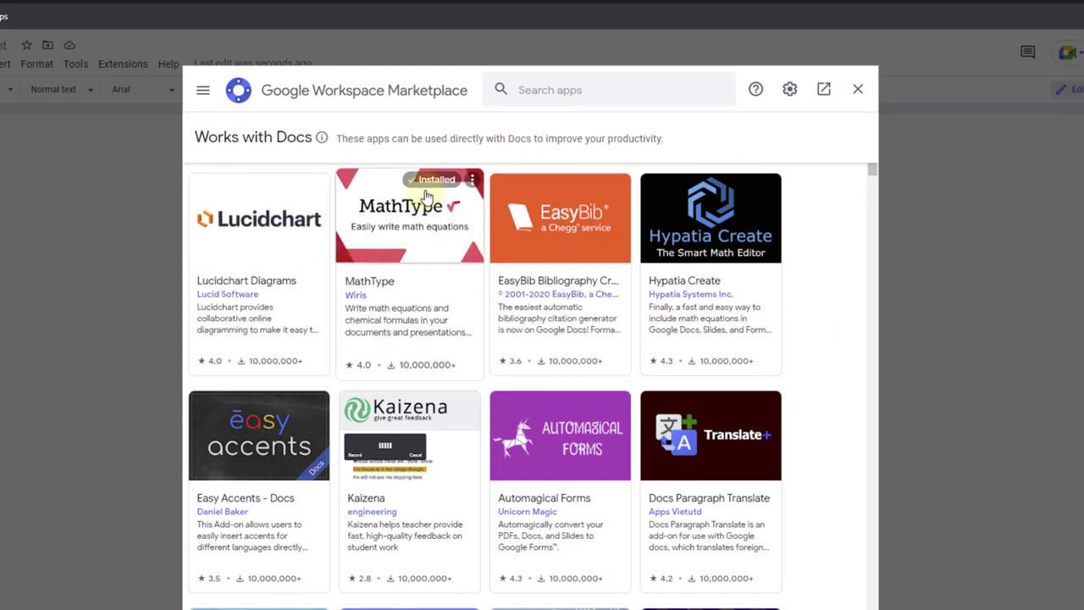
scroll(411, 399, down, 4)
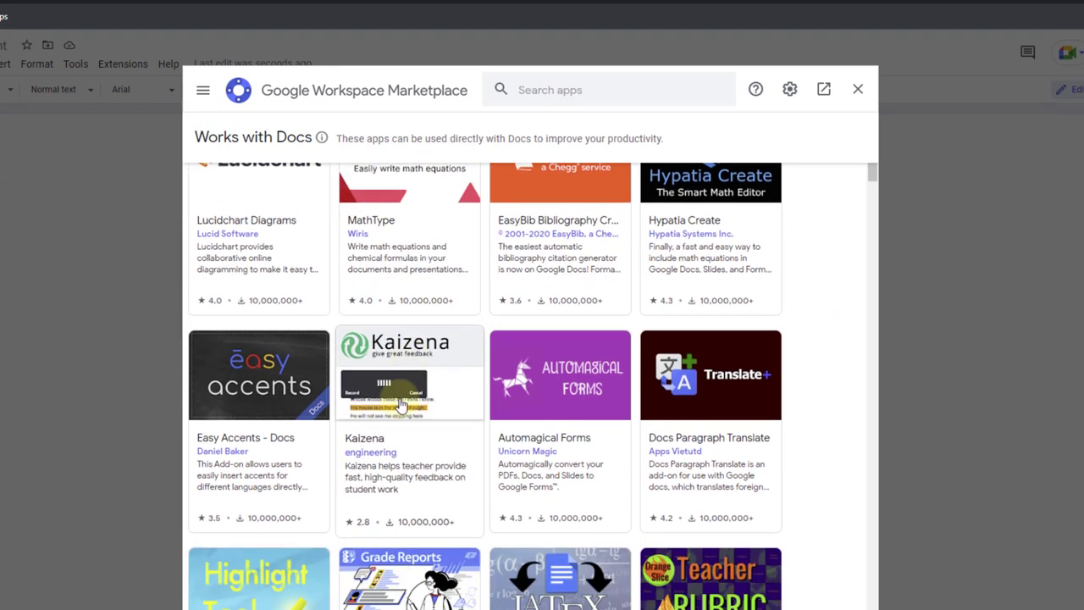
scroll(364, 398, down, 5)
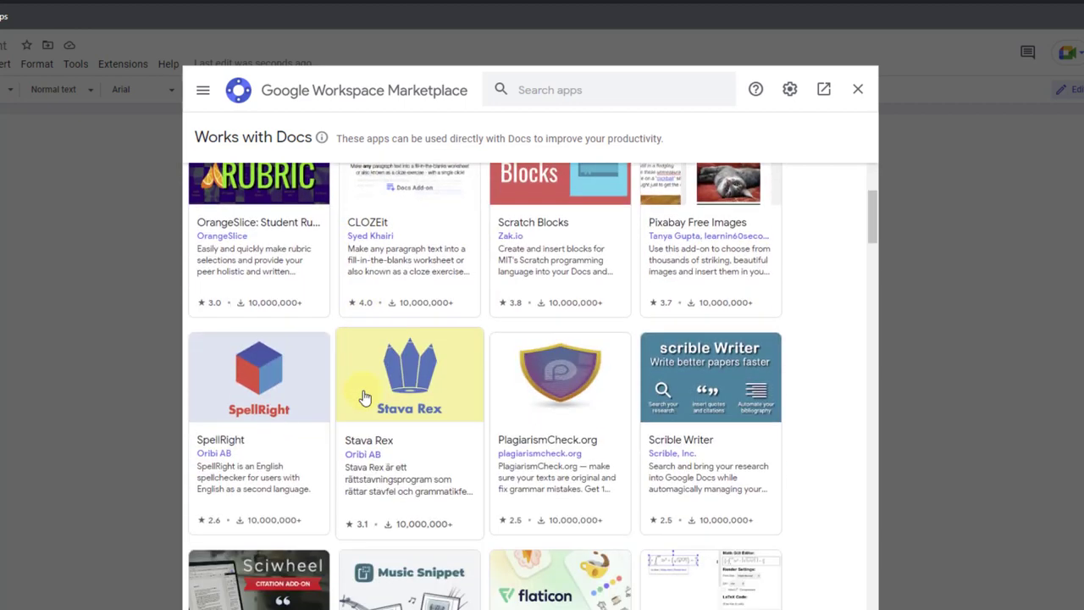
scroll(365, 389, down, 8)
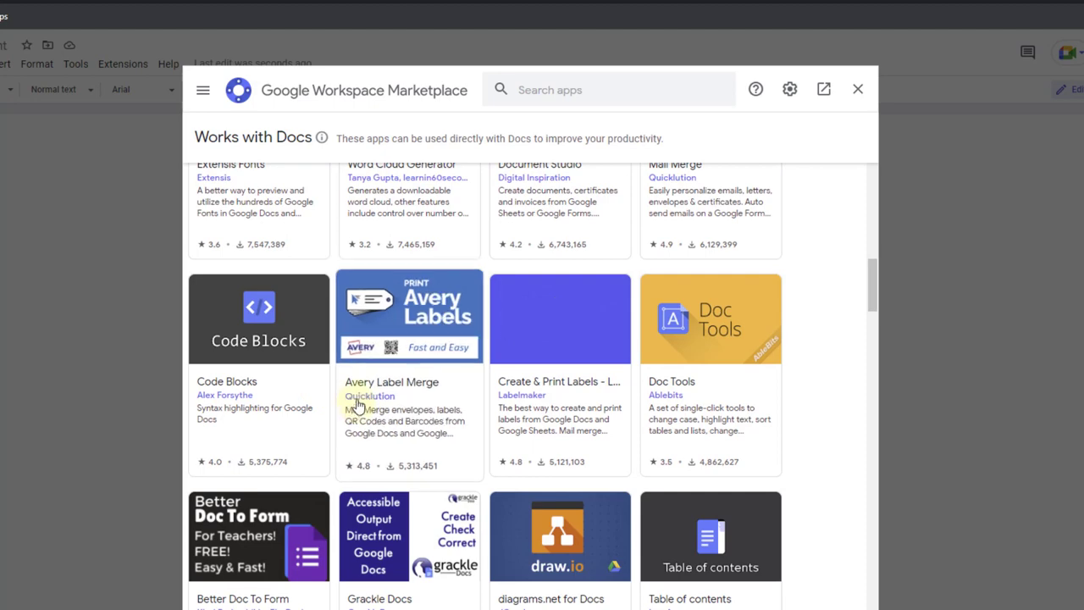
scroll(399, 381, down, 4)
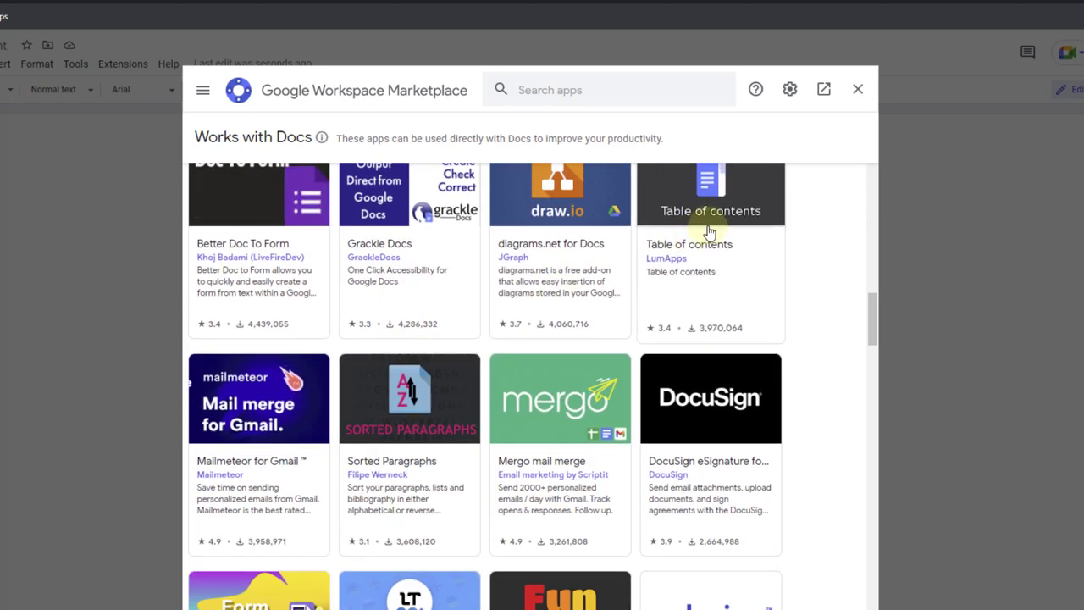
scroll(678, 263, down, 3)
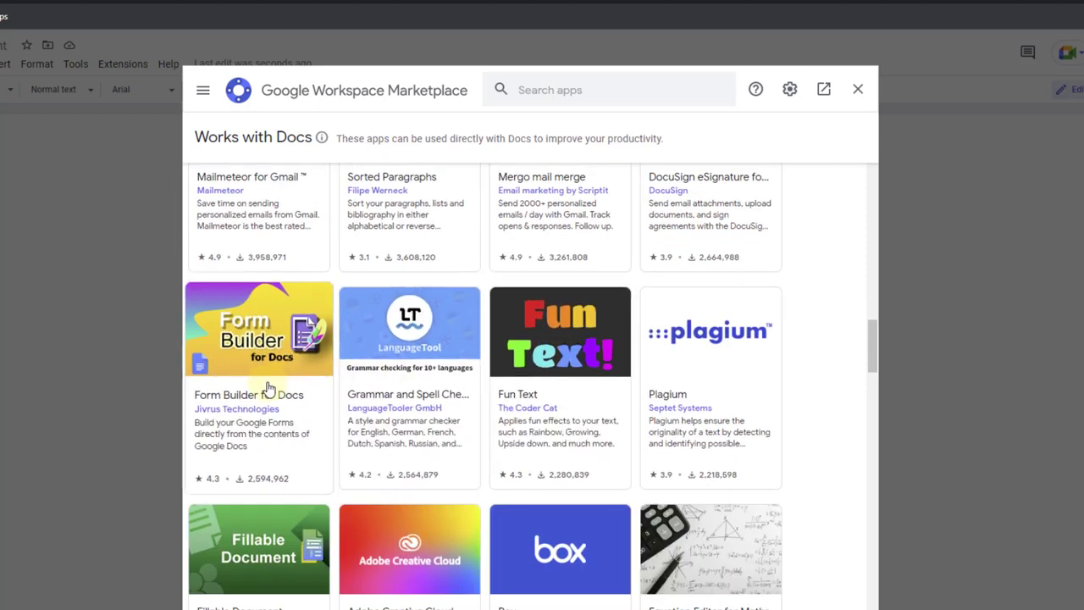
scroll(268, 388, down, 3)
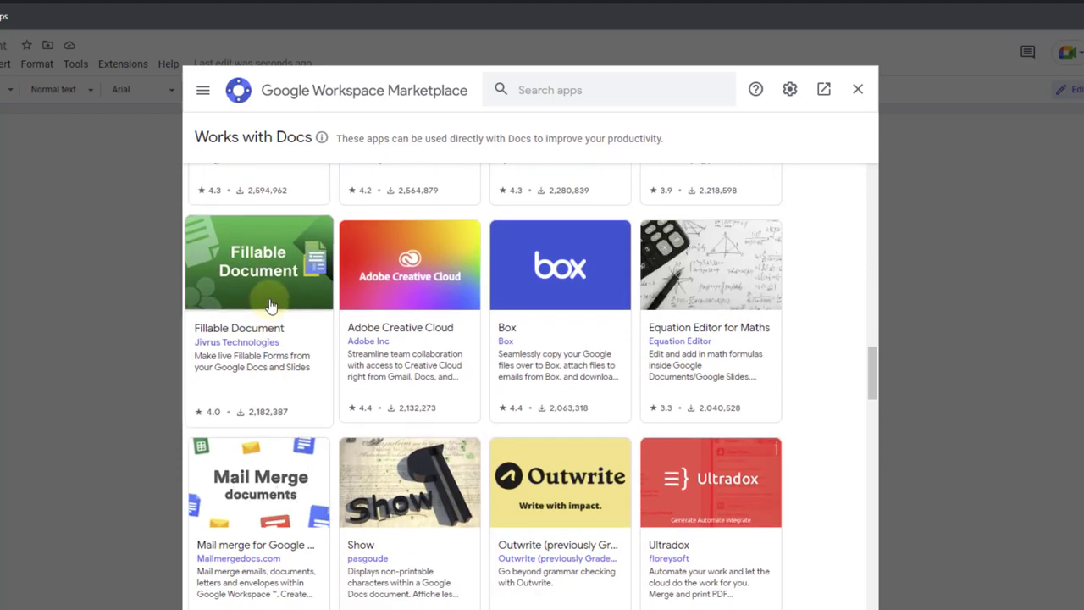
scroll(271, 307, down, 5)
scroll(272, 312, down, 3)
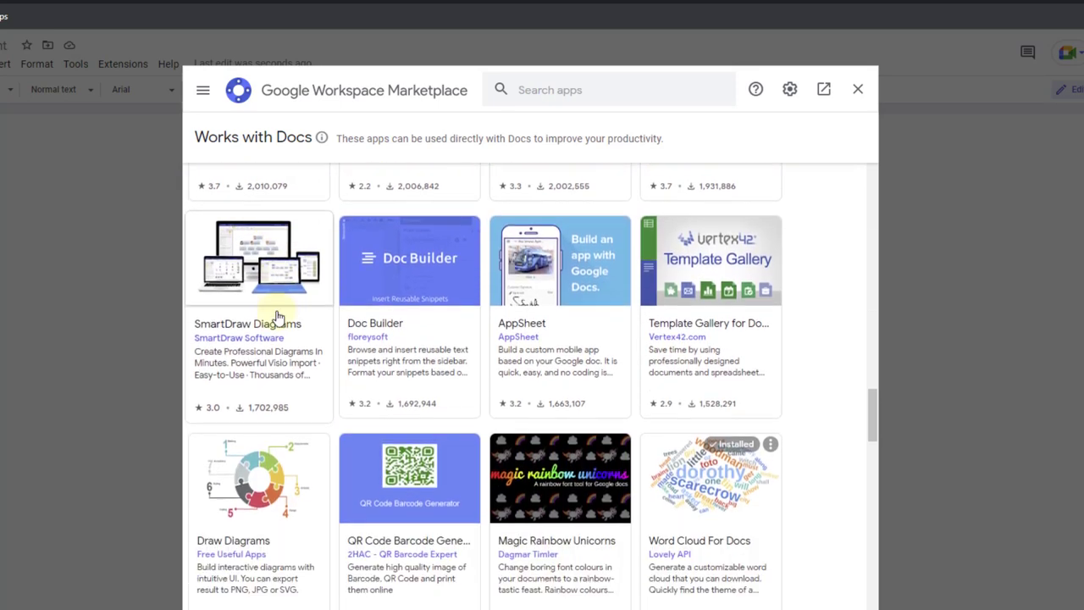
scroll(640, 322, up, 1)
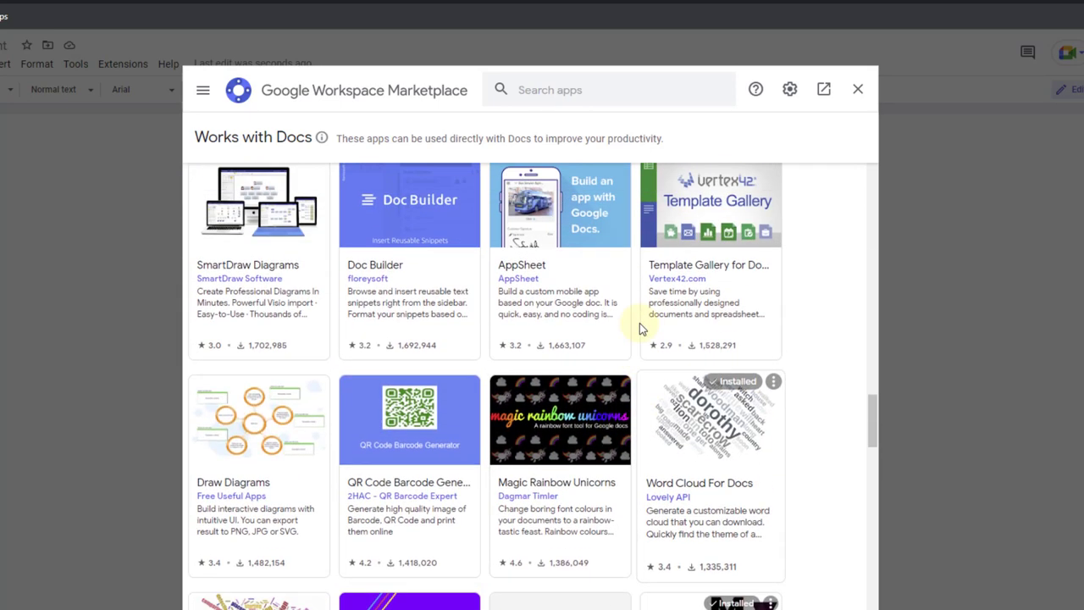
- Open the Template Gallery add-on by Vertex42.com and read its overview and short description
click(717, 237)
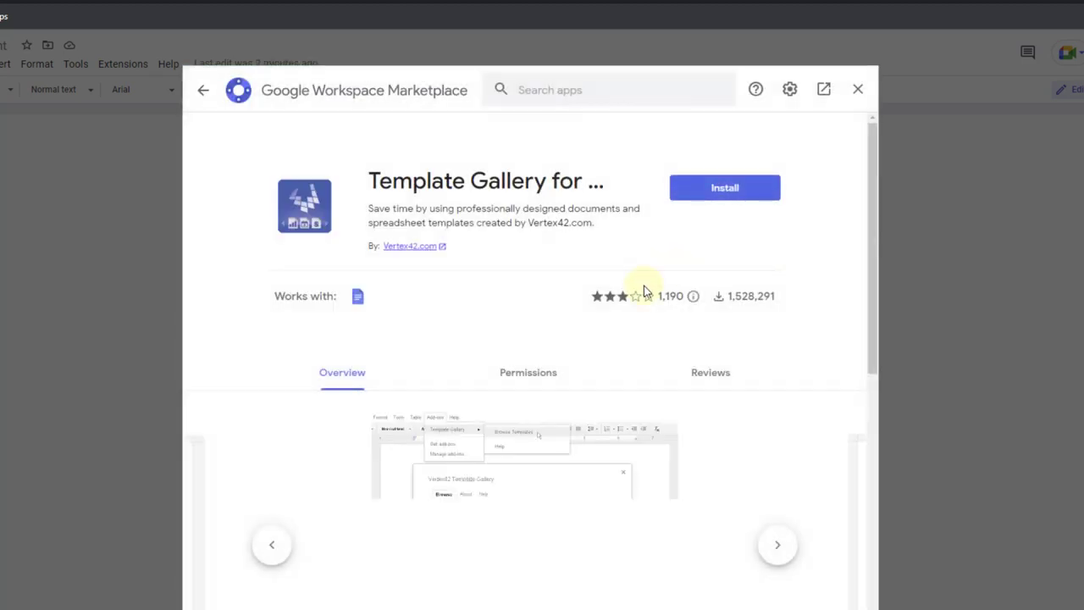
scroll(436, 373, down, 2)
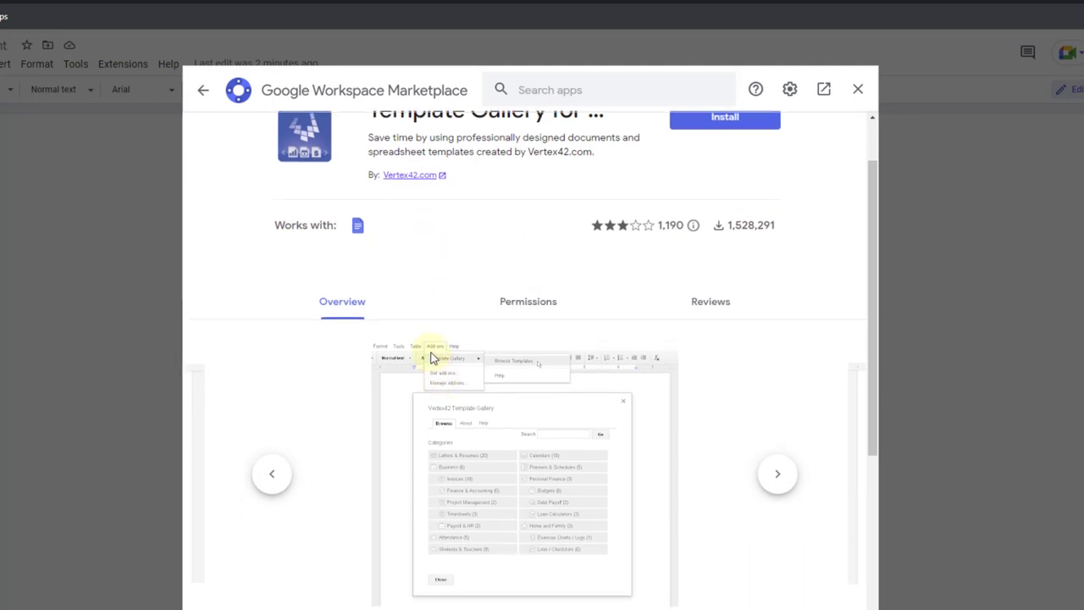
scroll(431, 358, down, 4)
scroll(431, 358, up, 1)
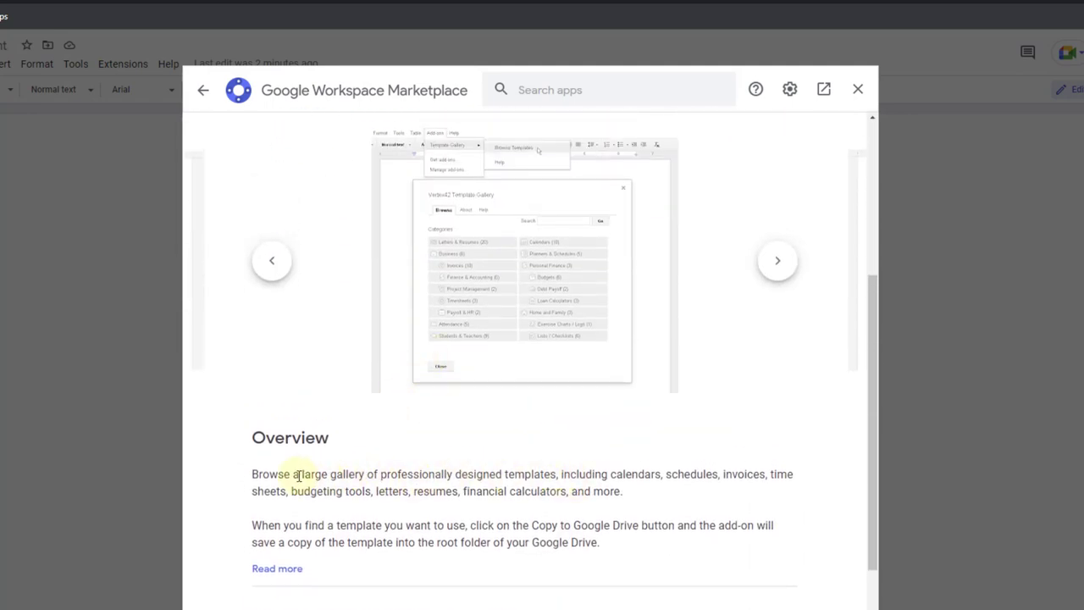
scroll(327, 475, up, 4)
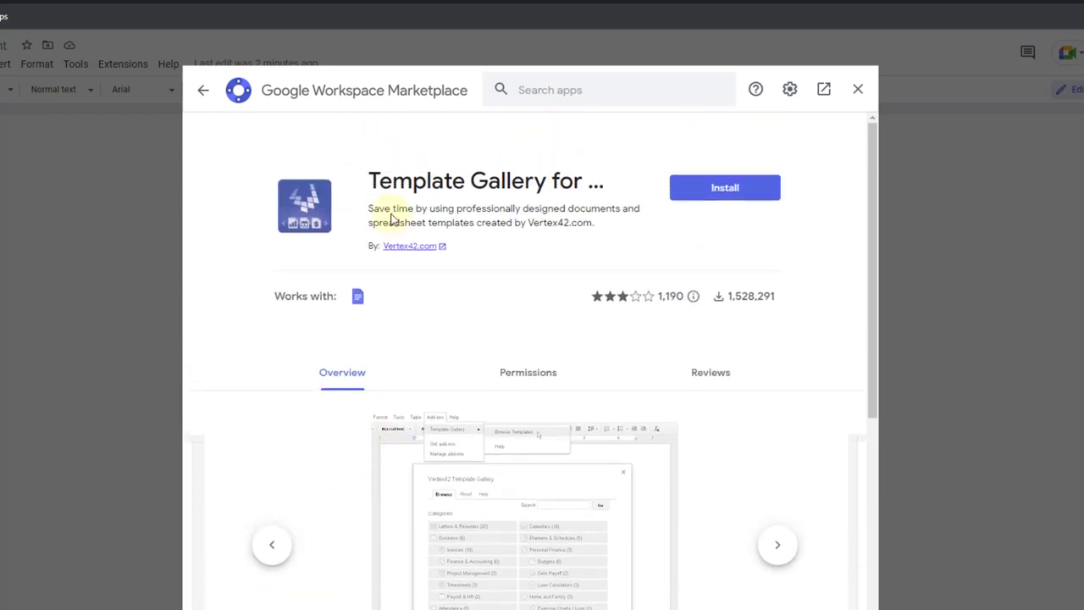
drag(401, 210, 641, 210)
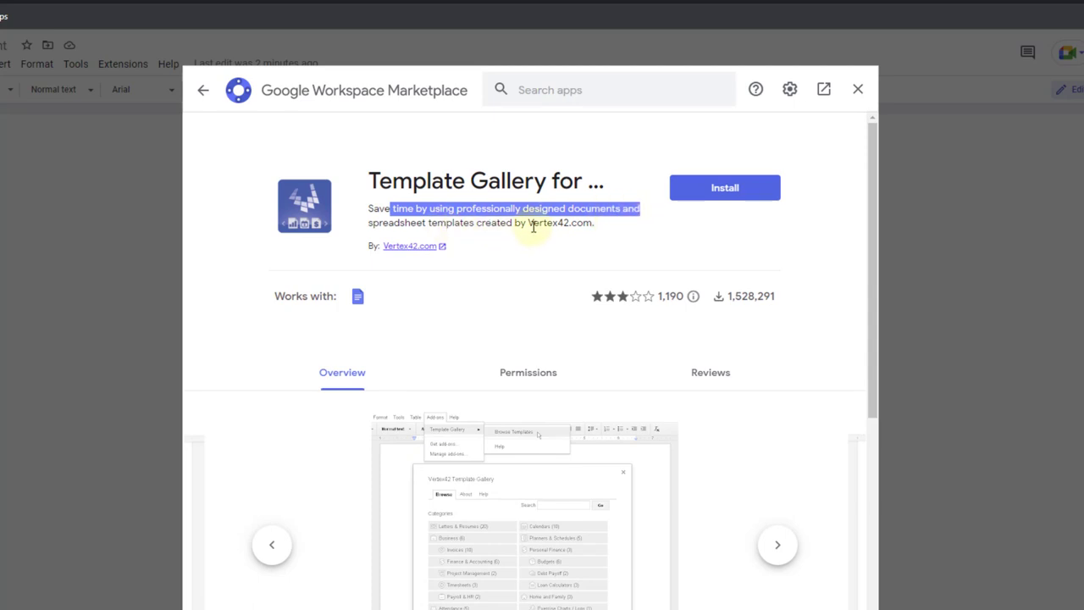
- Install Template Gallery for Docs with the listed Google account, allow its requested permissions, and return to the document
click(720, 185)
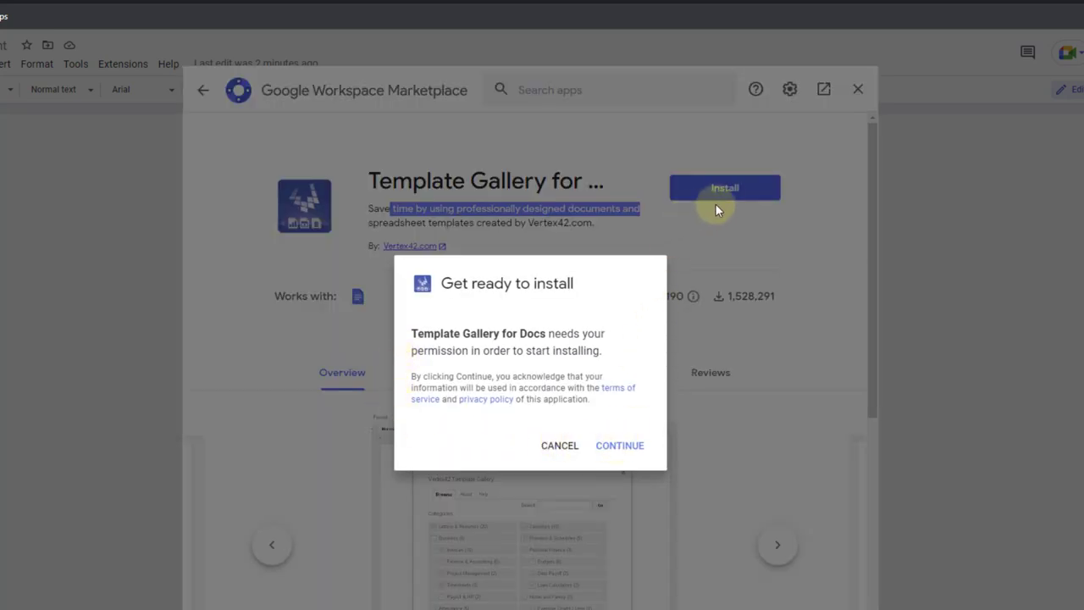
click(624, 447)
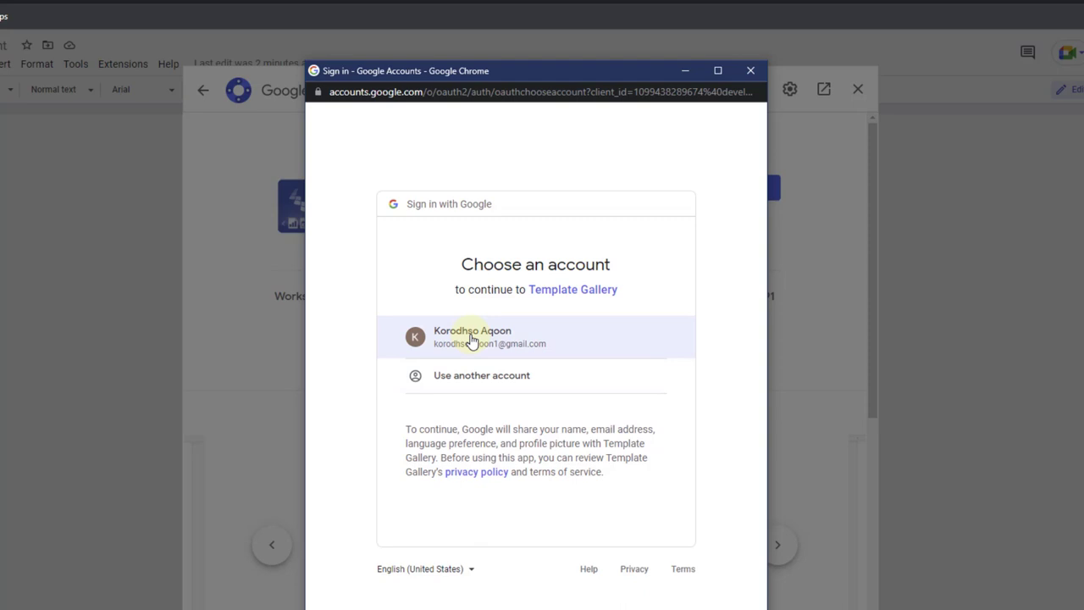
click(472, 339)
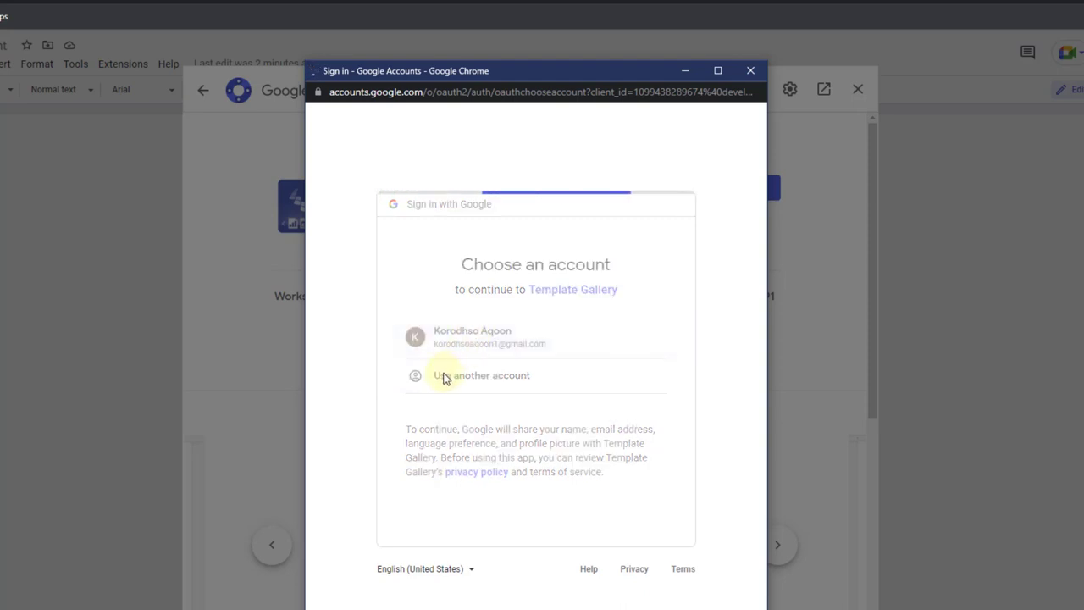
scroll(496, 443, down, 3)
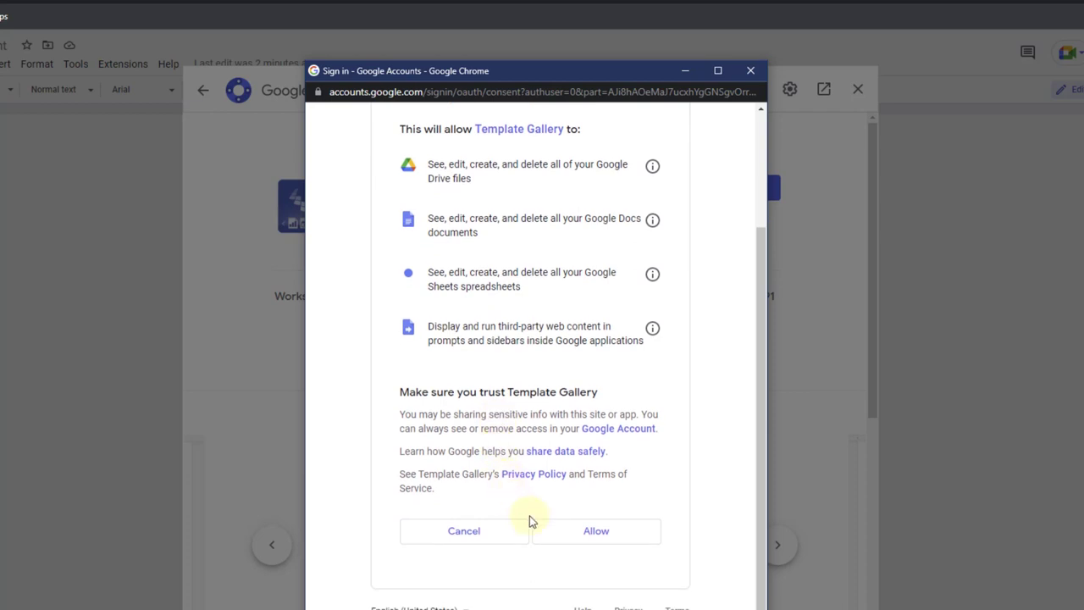
click(583, 535)
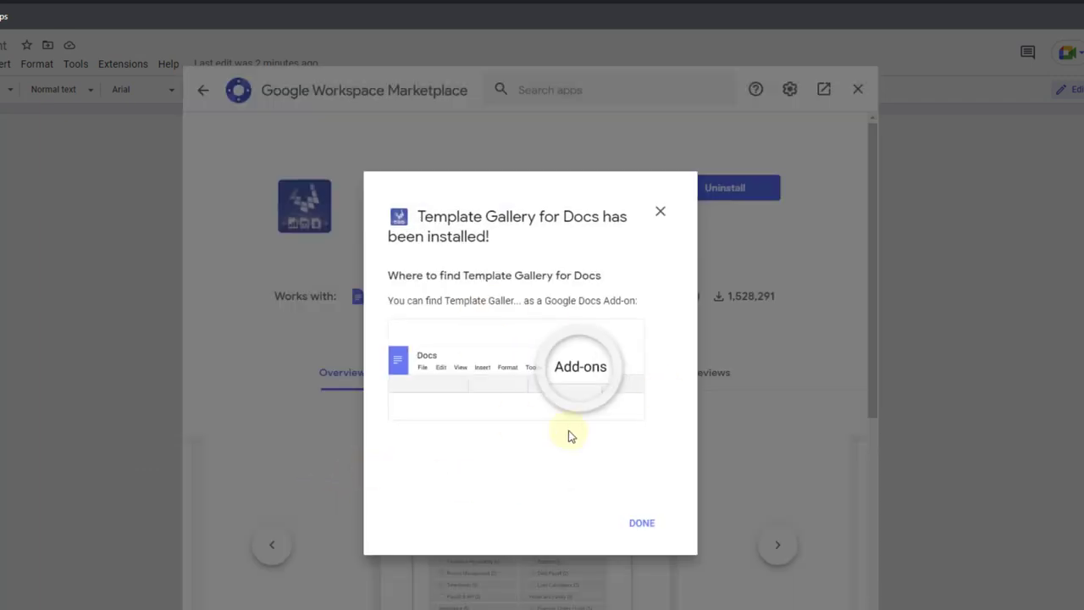
click(642, 524)
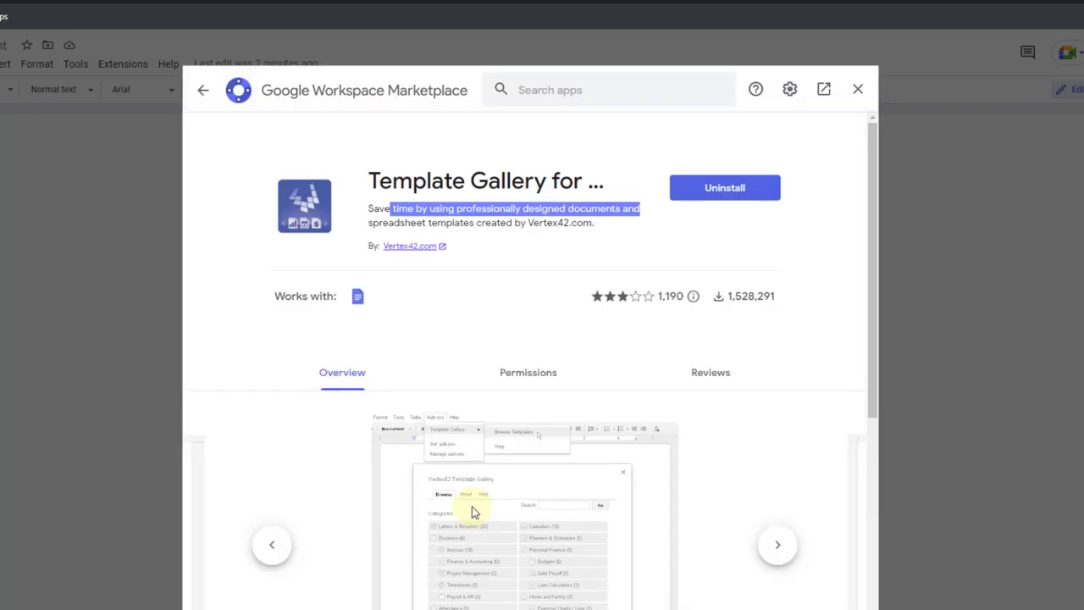
click(858, 89)
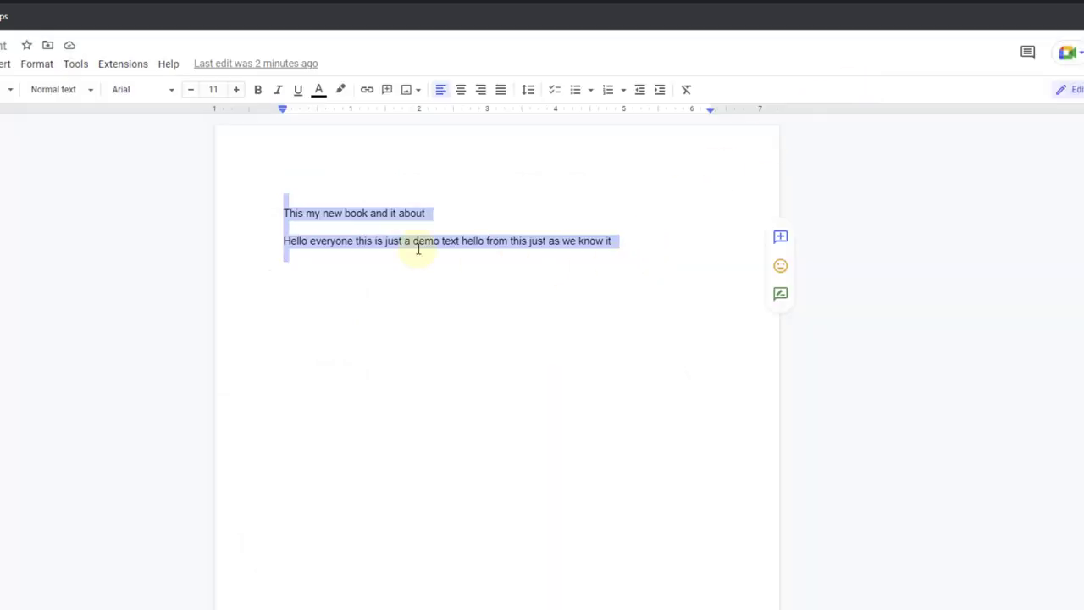
- Open Template Gallery for Docs to browse templates and look through the Invoices category
click(114, 67)
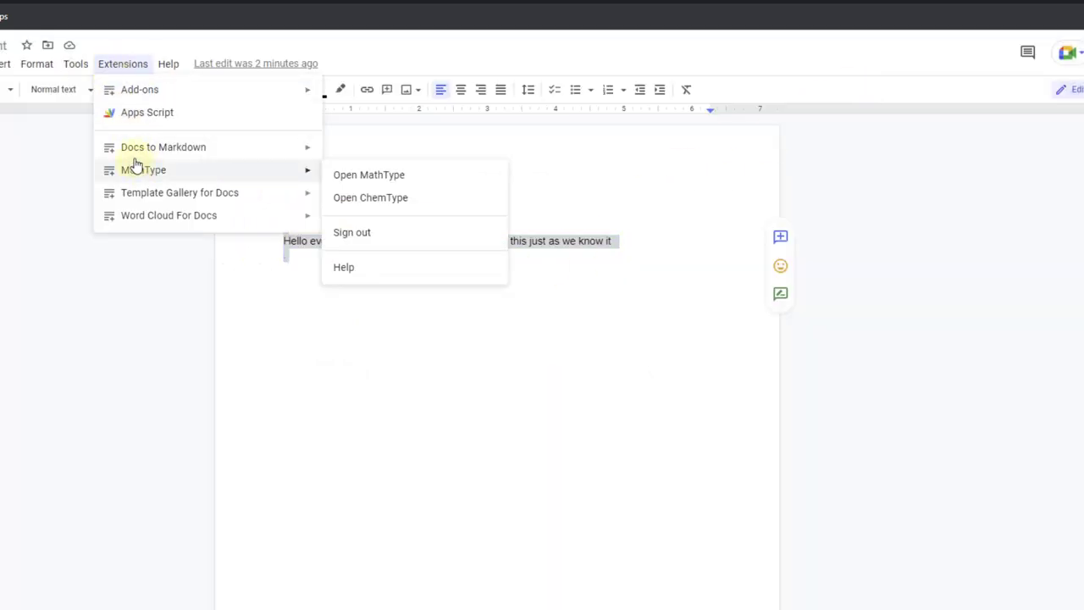
mouse_move(193, 225)
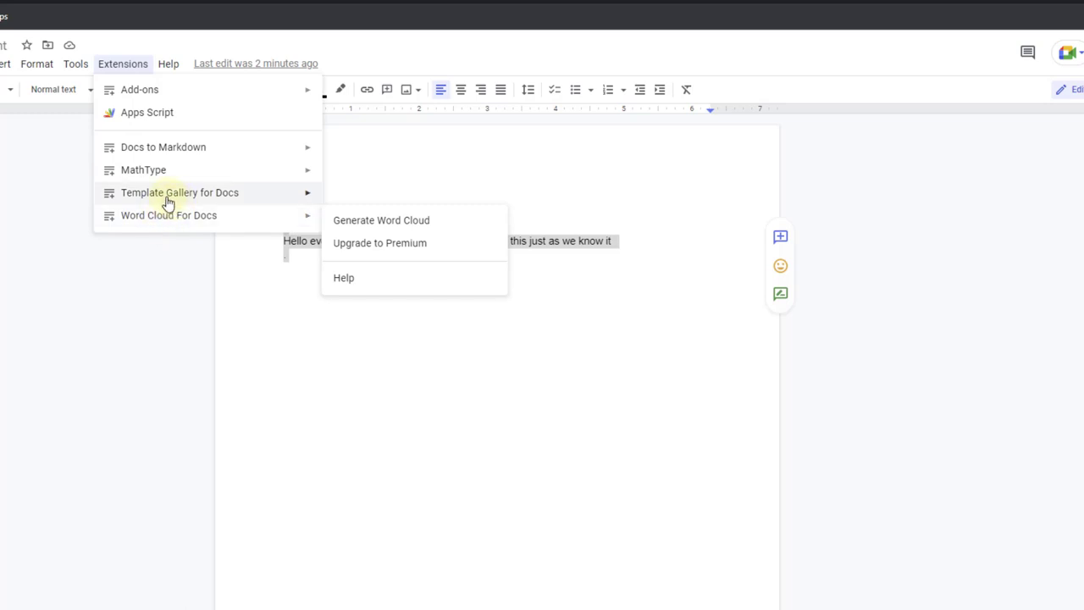
mouse_move(209, 199)
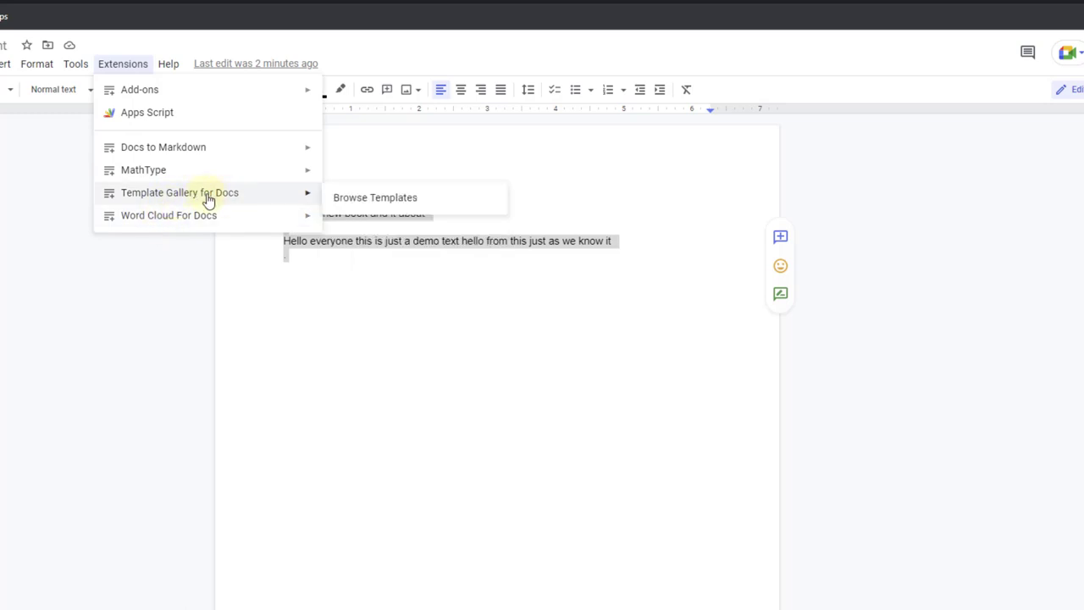
click(359, 201)
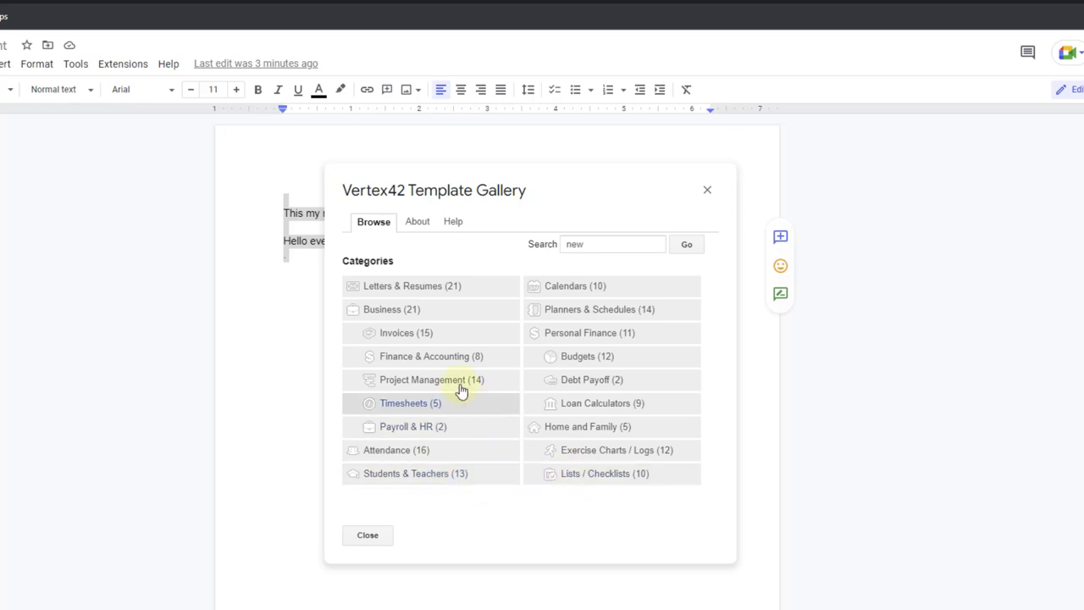
click(401, 339)
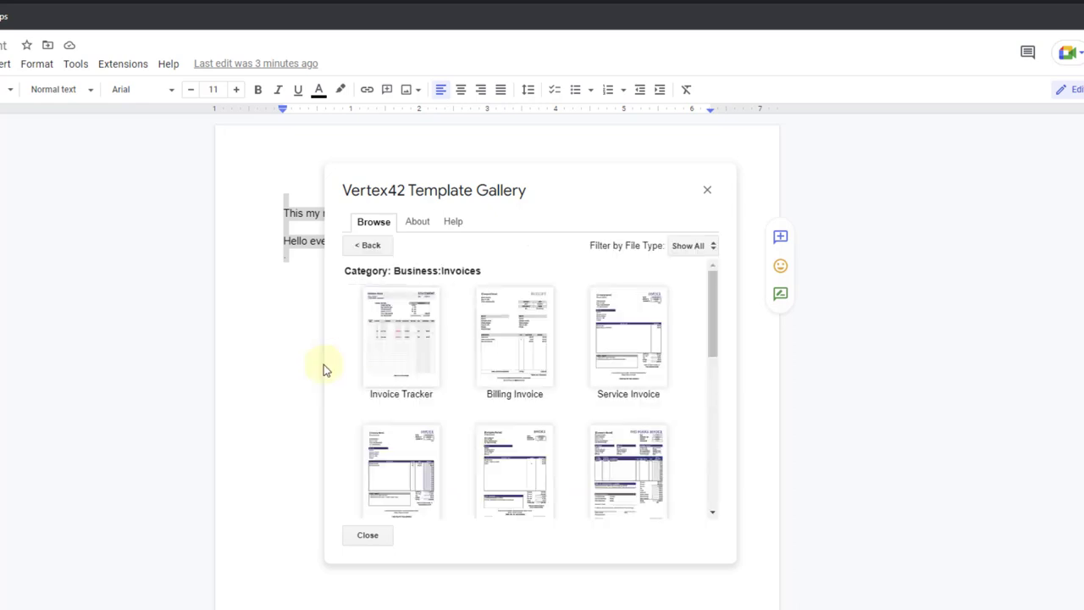
scroll(498, 362, down, 2)
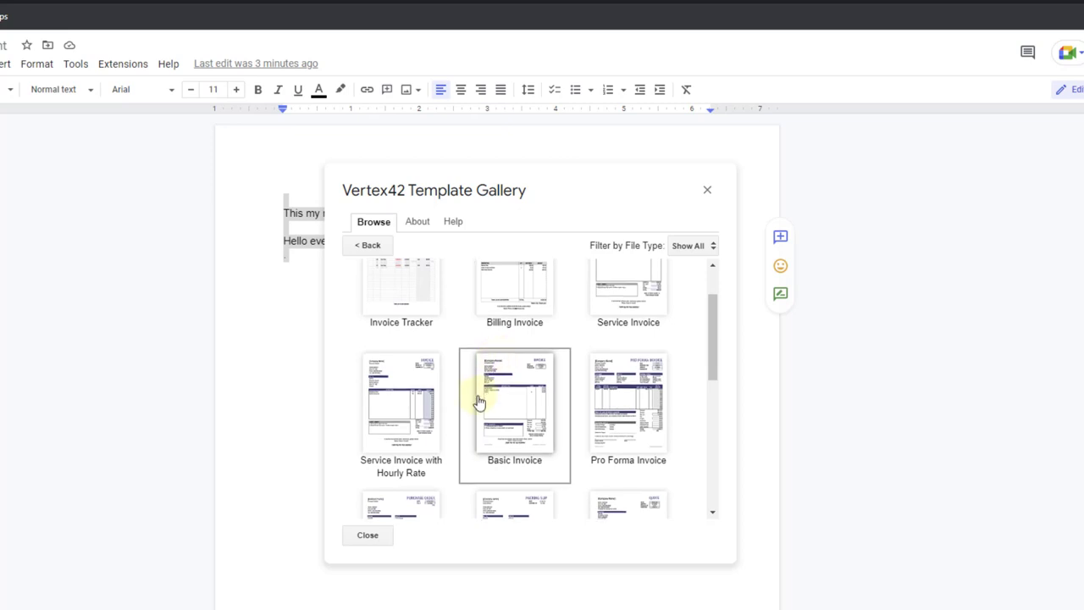
- View the details of the Service Invoice with Hourly Rate template and close the template gallery
scroll(500, 398, down, 3)
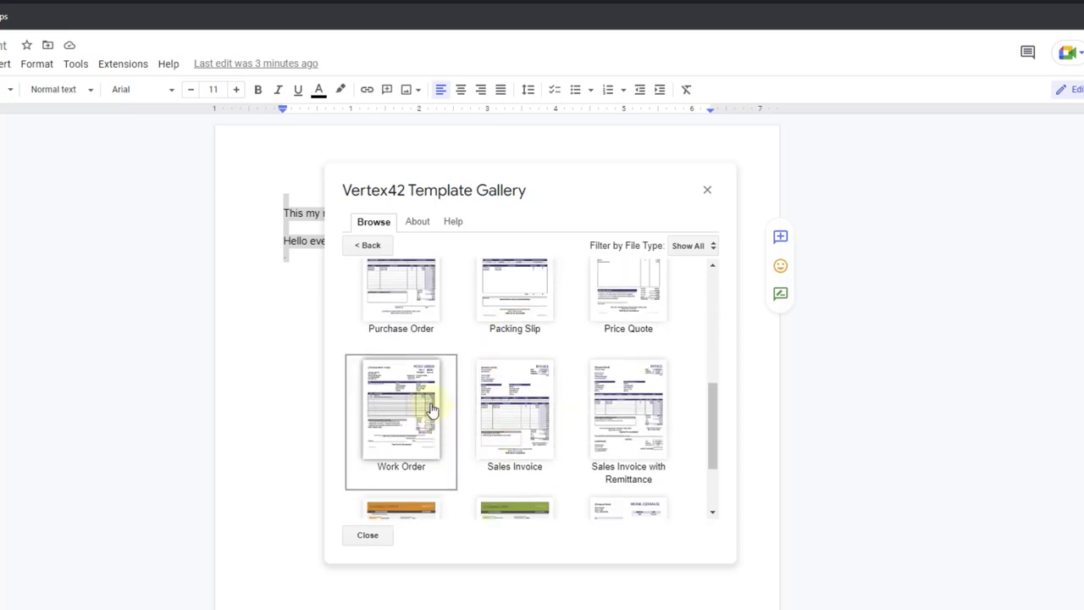
scroll(423, 412, up, 2)
click(416, 310)
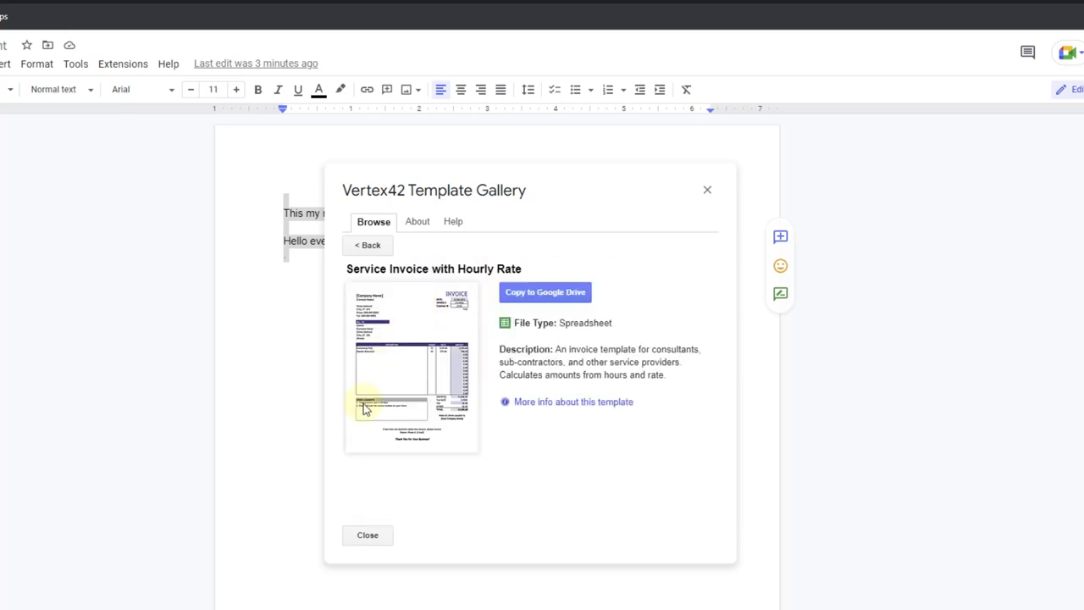
click(708, 190)
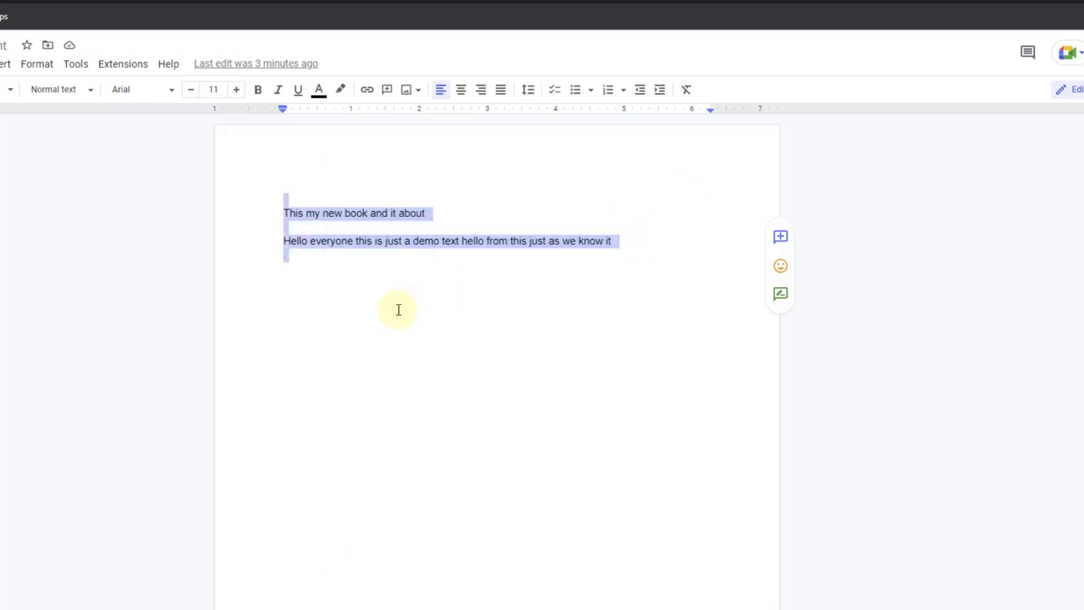
- Reopen Template Gallery for Docs and browse the templates in the Letters & Resumes category
click(138, 66)
mouse_move(158, 168)
mouse_move(177, 193)
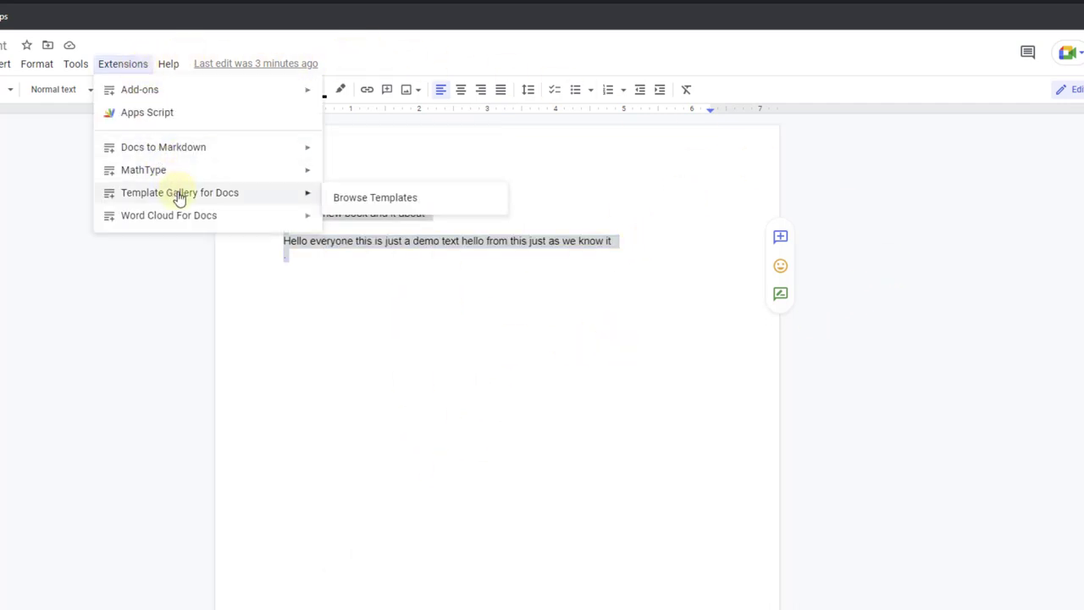
click(353, 204)
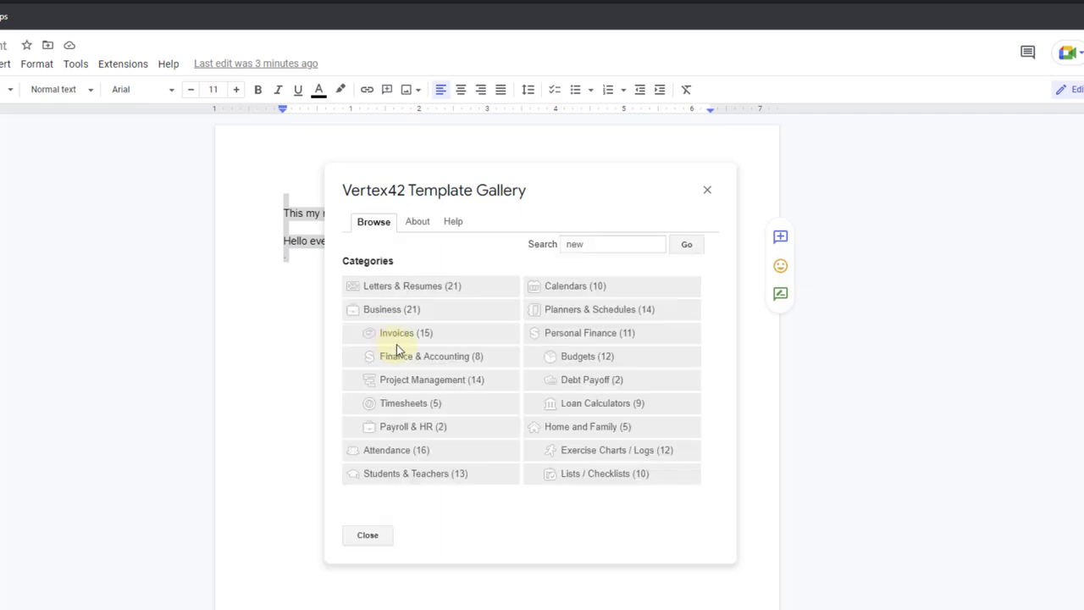
click(399, 296)
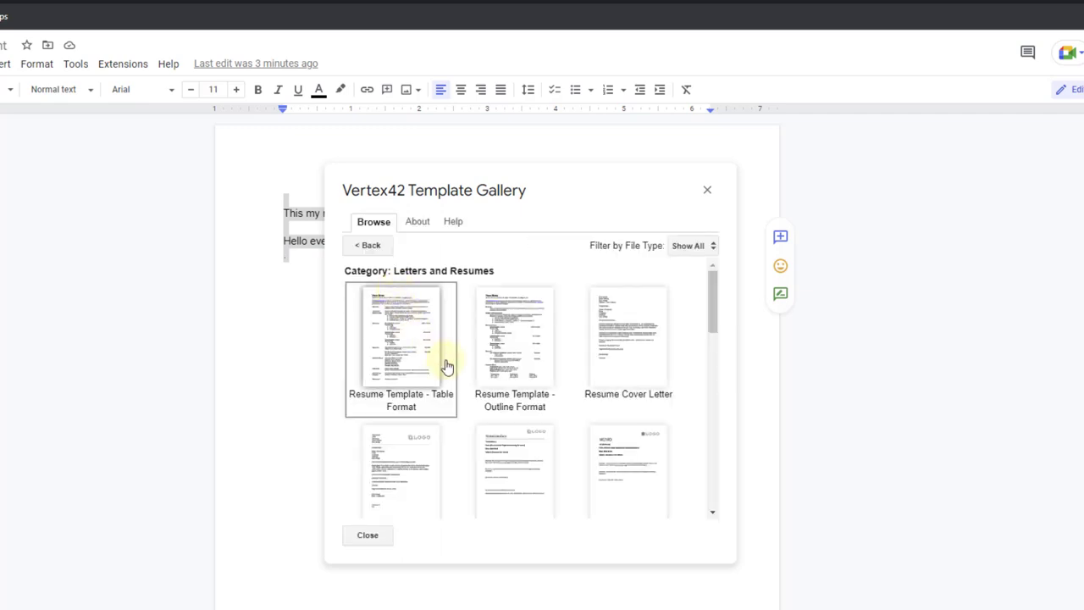
scroll(554, 431, down, 5)
scroll(556, 427, down, 3)
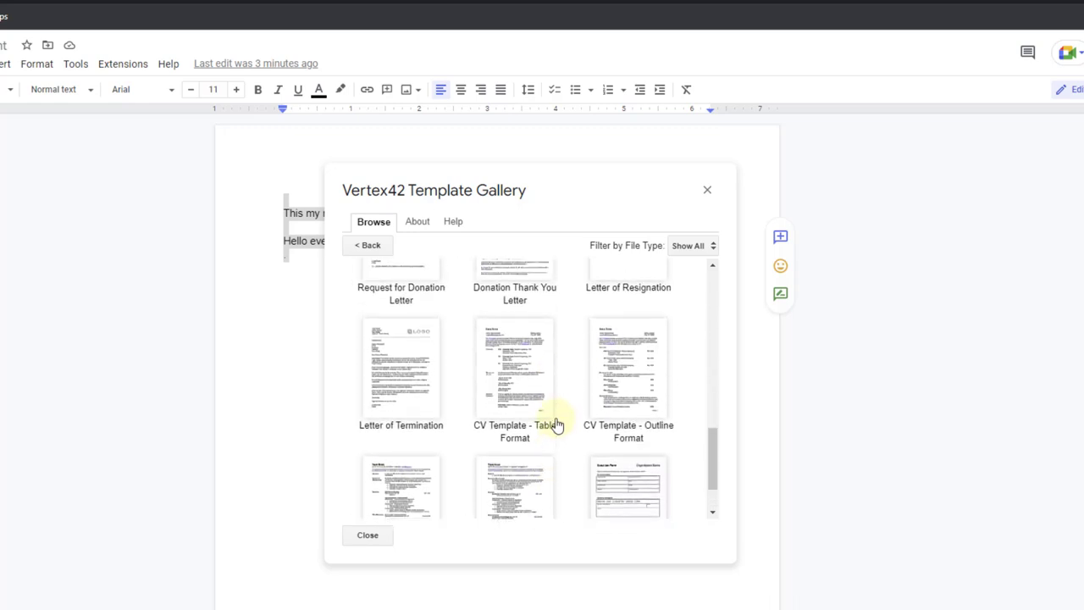
- Copy the Donation Form Template to Google Drive and open the created file to view it
click(617, 432)
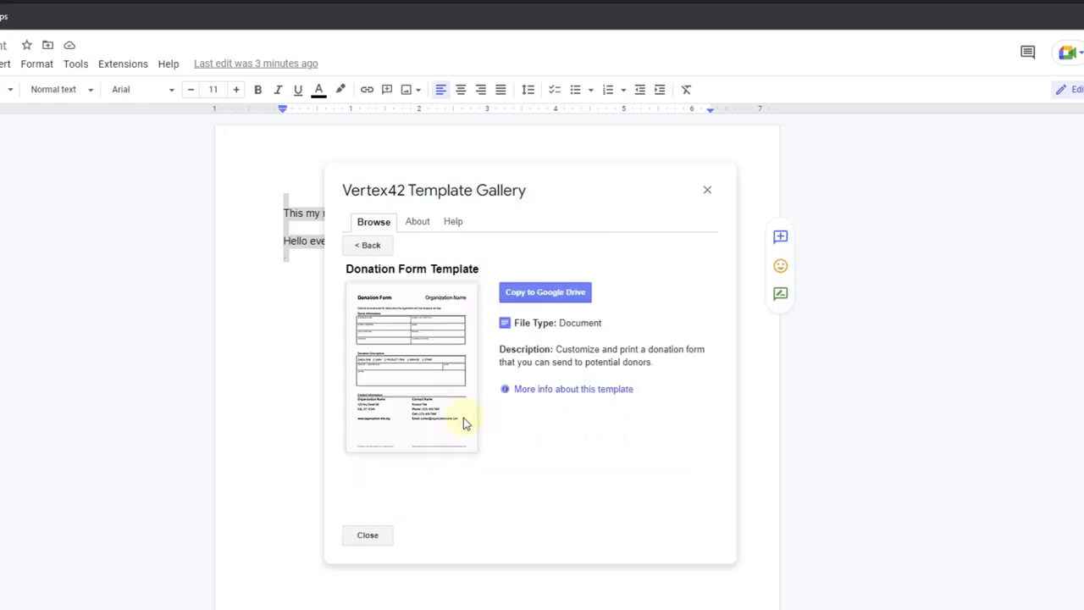
click(530, 299)
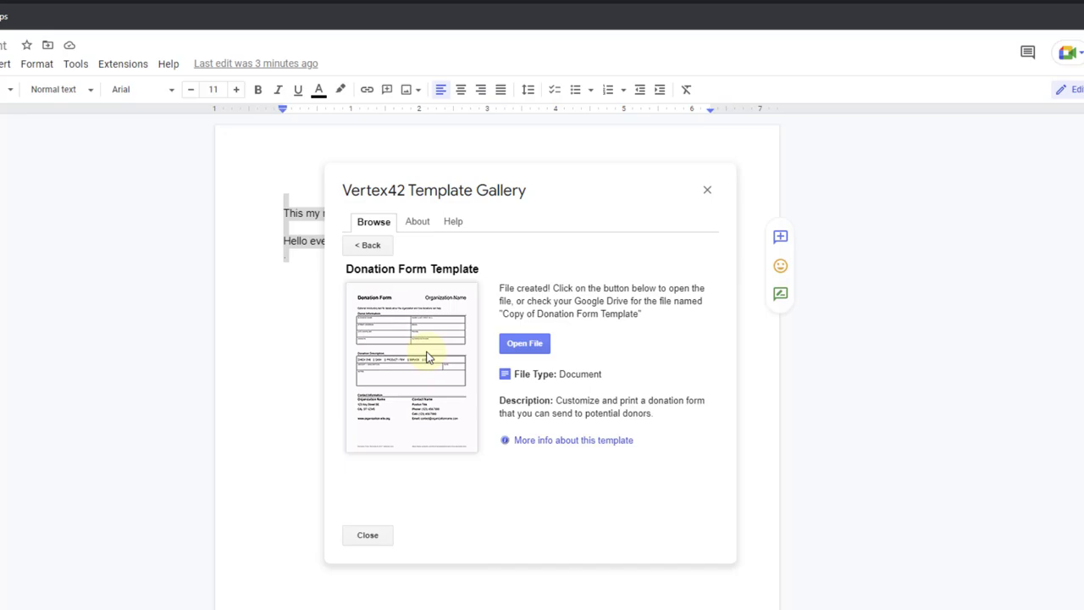
click(518, 345)
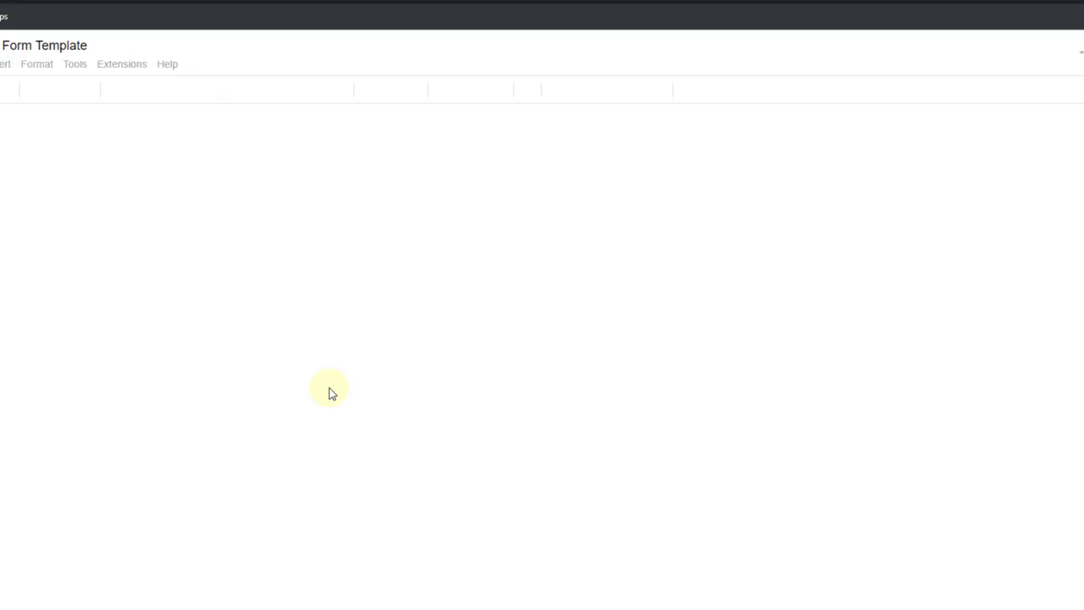
scroll(327, 386, down, 3)
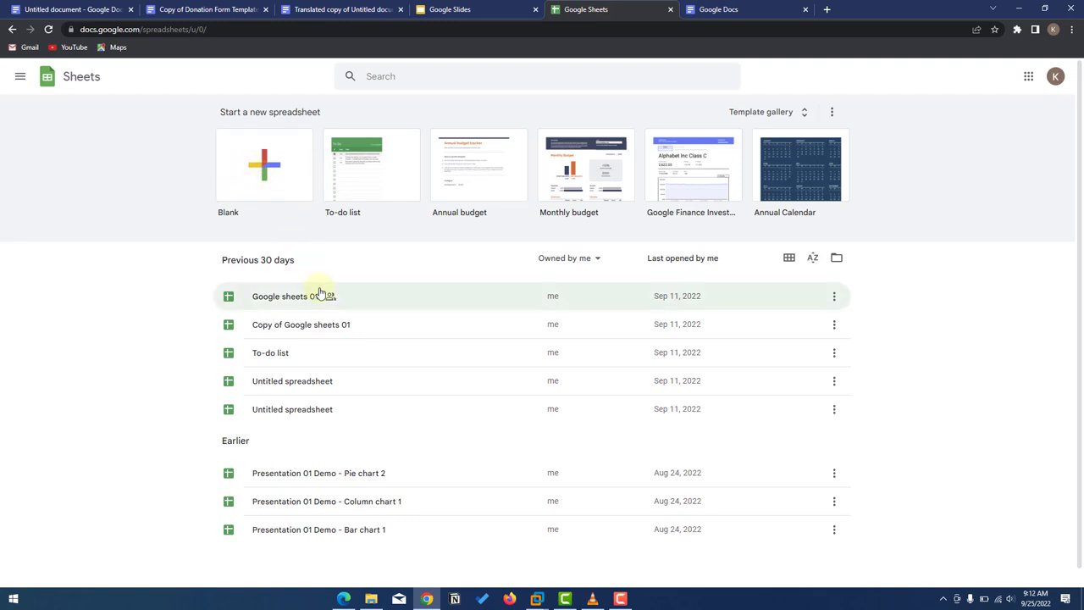
- Create a blank spreadsheet in Google Sheets and open the Google Workspace Marketplace to get add-ons
click(277, 172)
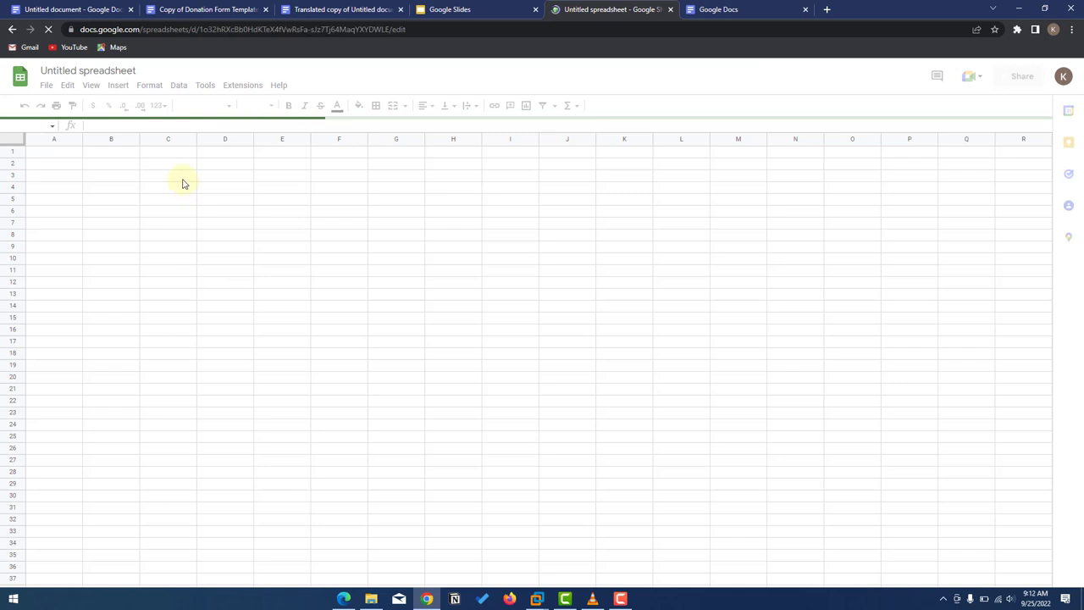
click(232, 87)
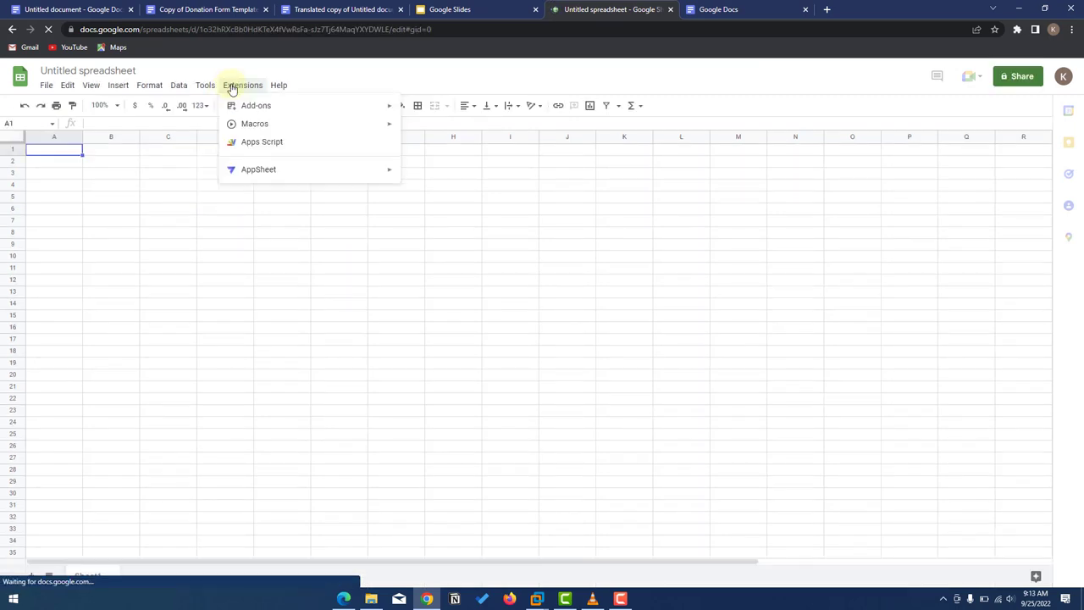
mouse_move(265, 110)
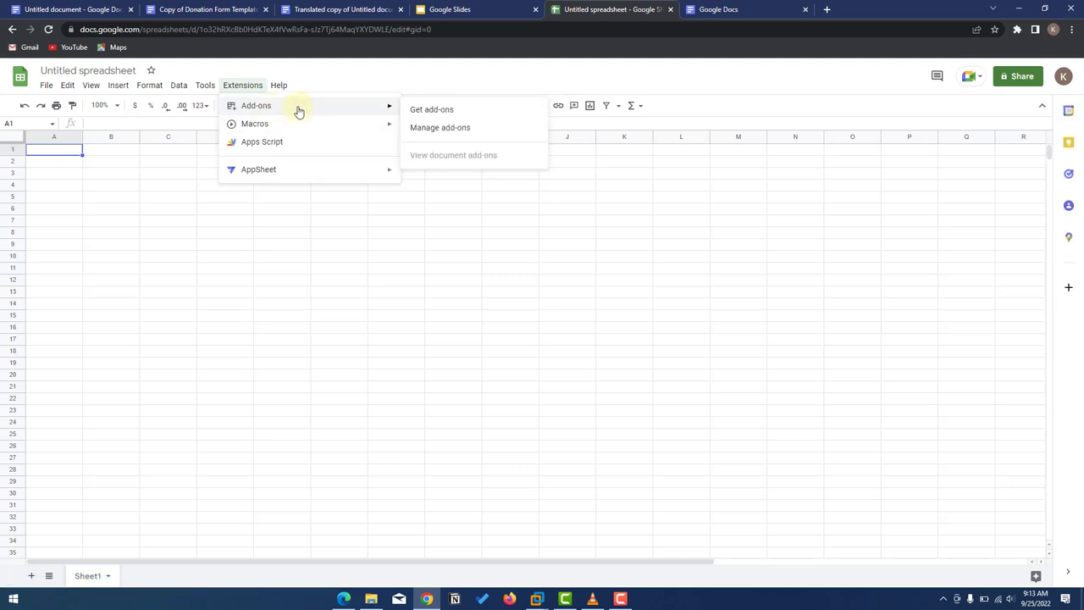
click(414, 110)
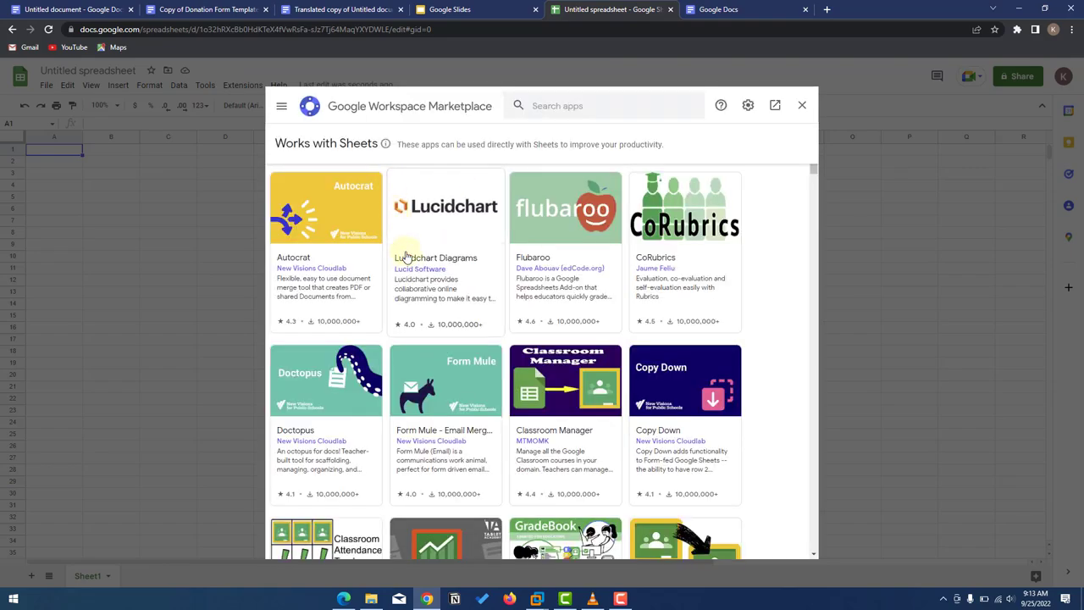
- Look through the Marketplace apps that work with Sheets and return to the beginning of the list
scroll(407, 263, down, 6)
scroll(415, 268, down, 10)
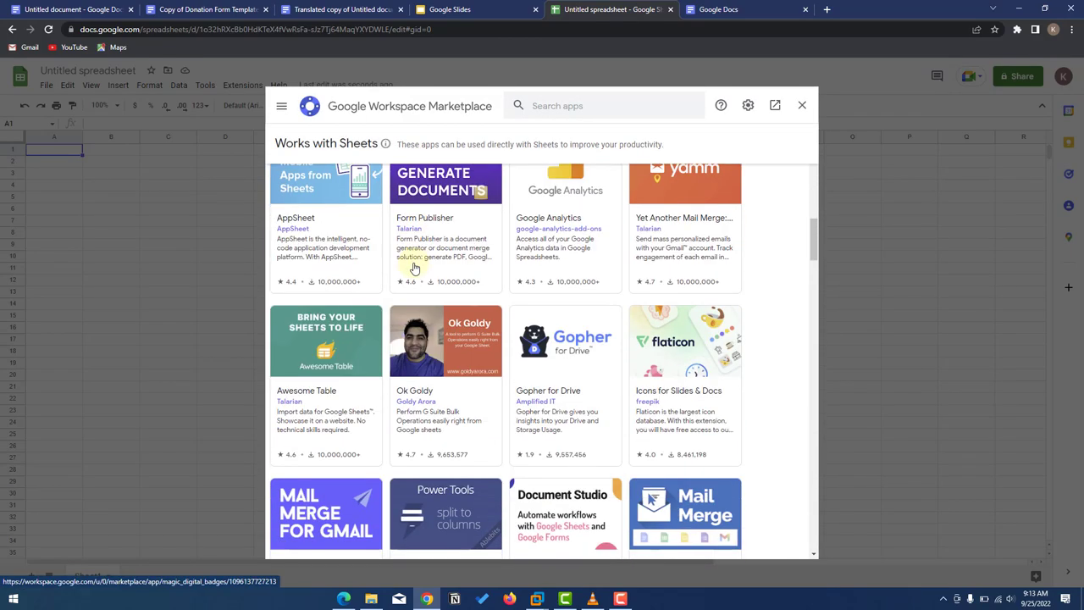
scroll(414, 267, down, 6)
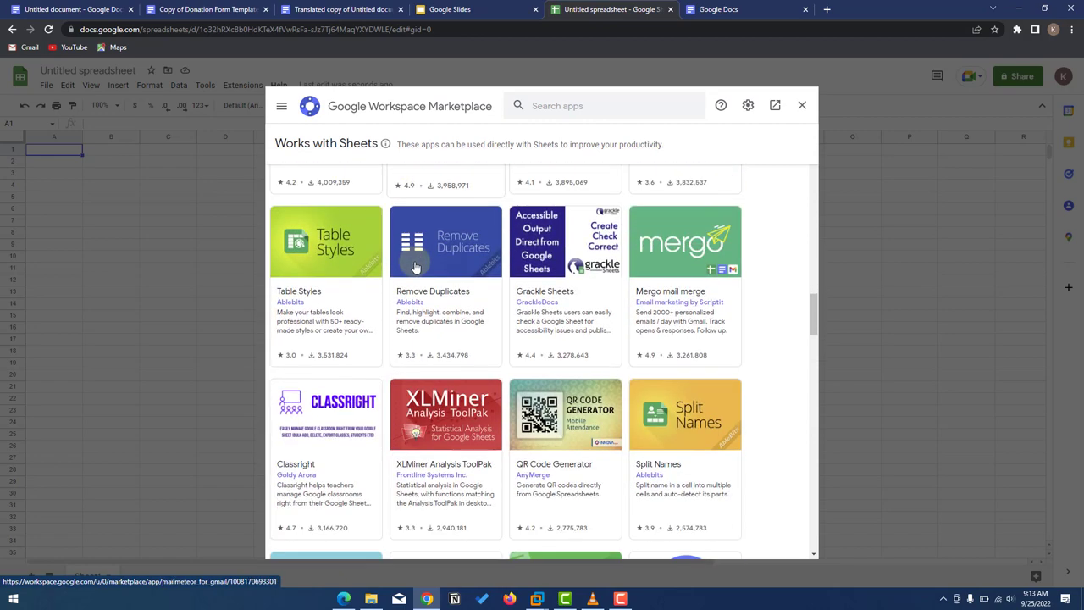
scroll(416, 266, down, 7)
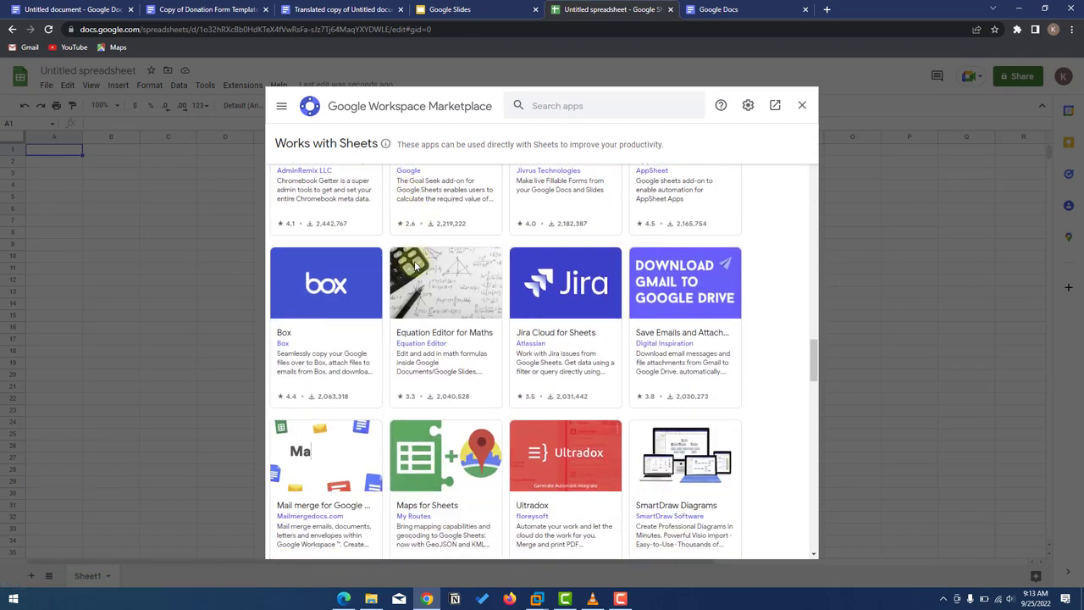
scroll(415, 266, down, 5)
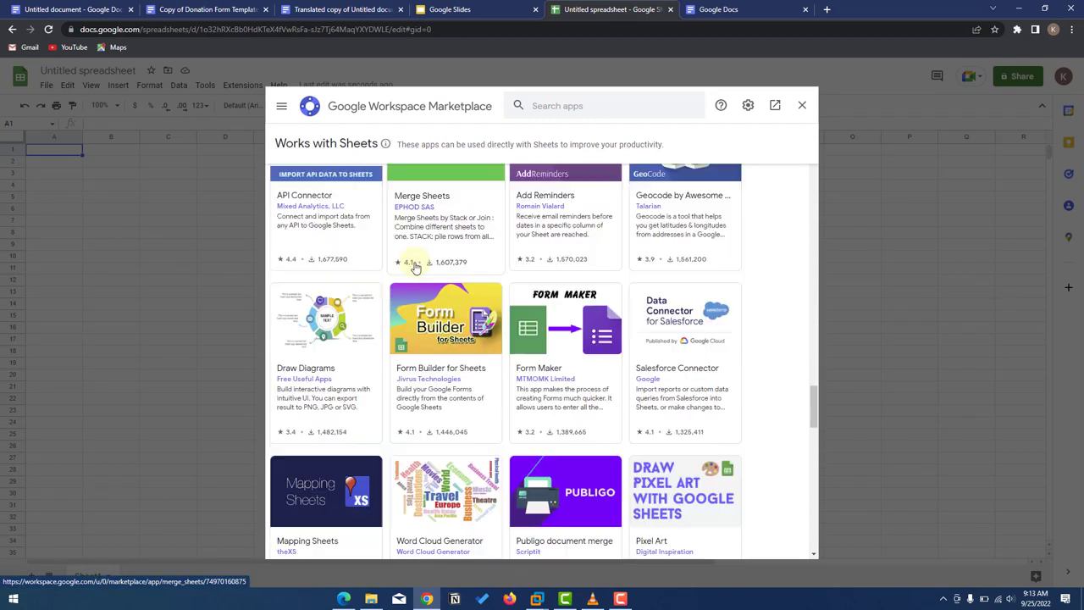
scroll(463, 280, down, 4)
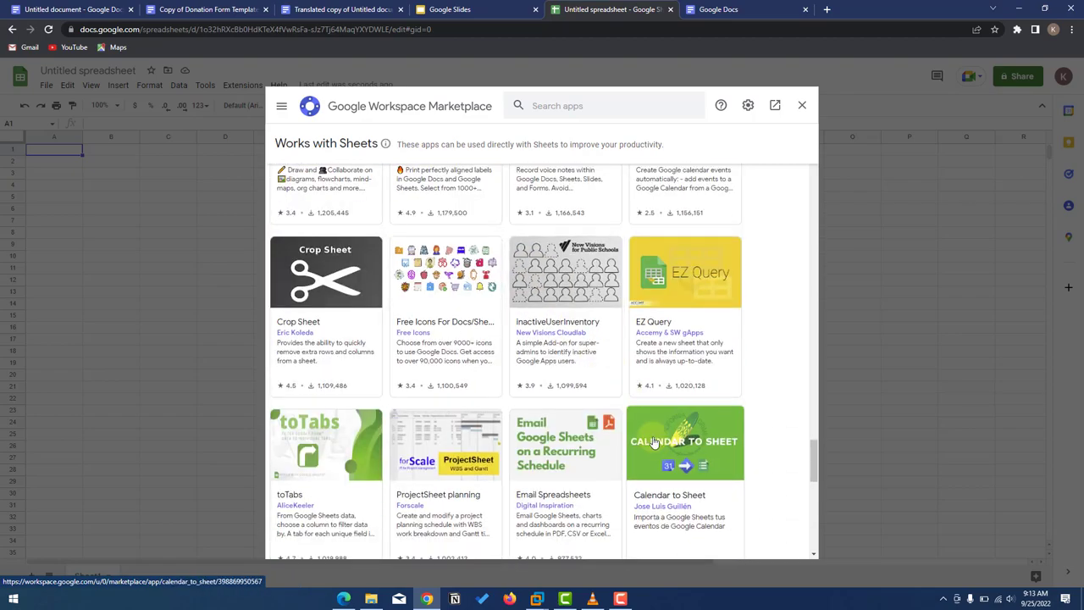
drag(815, 479, 773, 156)
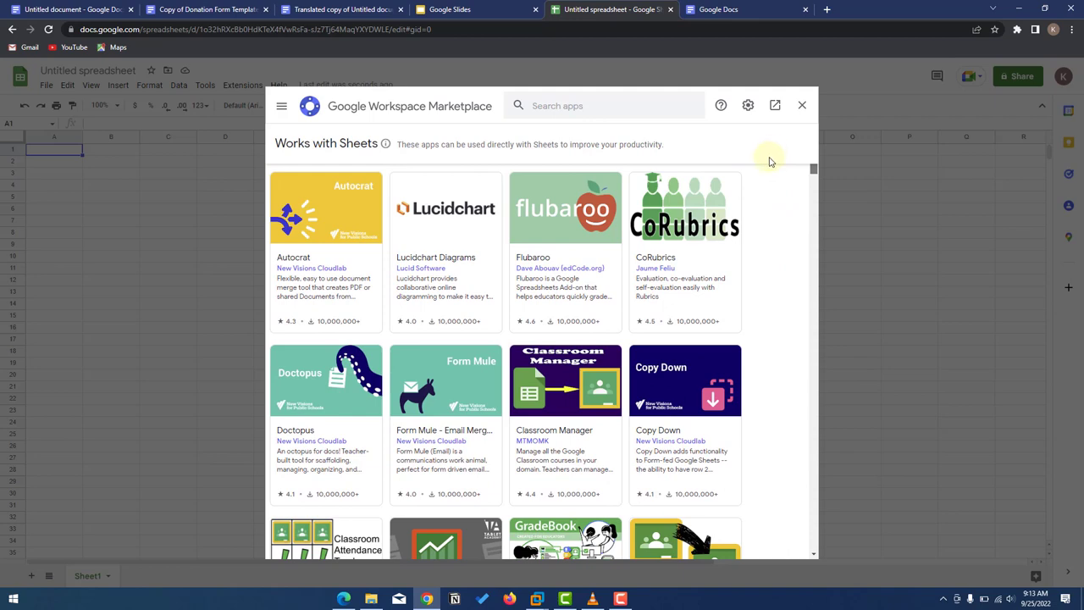
scroll(771, 161, down, 2)
- Search the Marketplace for "template" and open the Template Gallery for Sheets add-on by Vertex42.com
text(template)
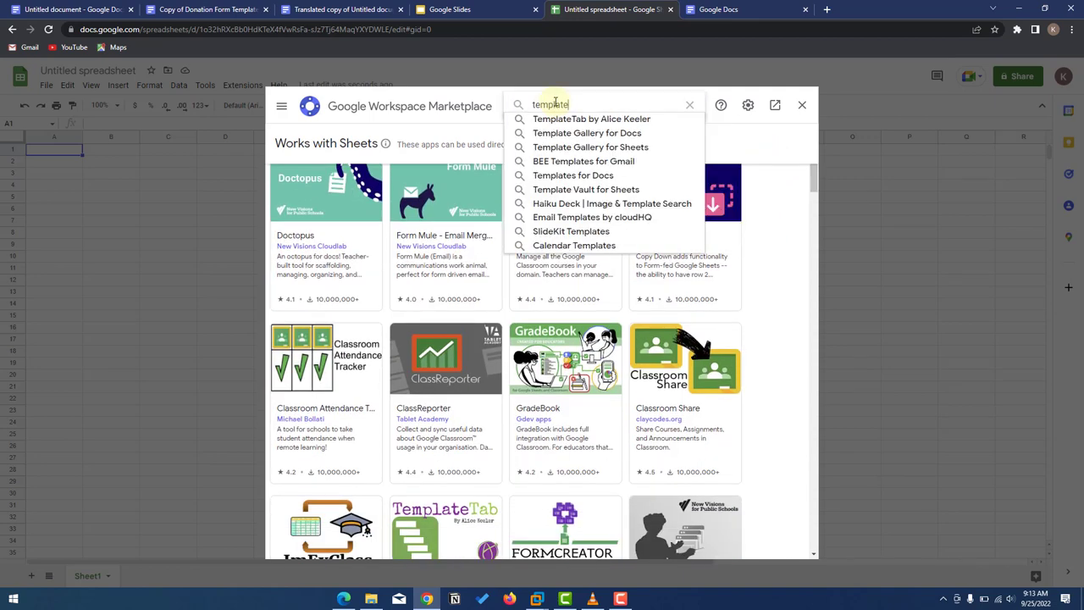
key(Return)
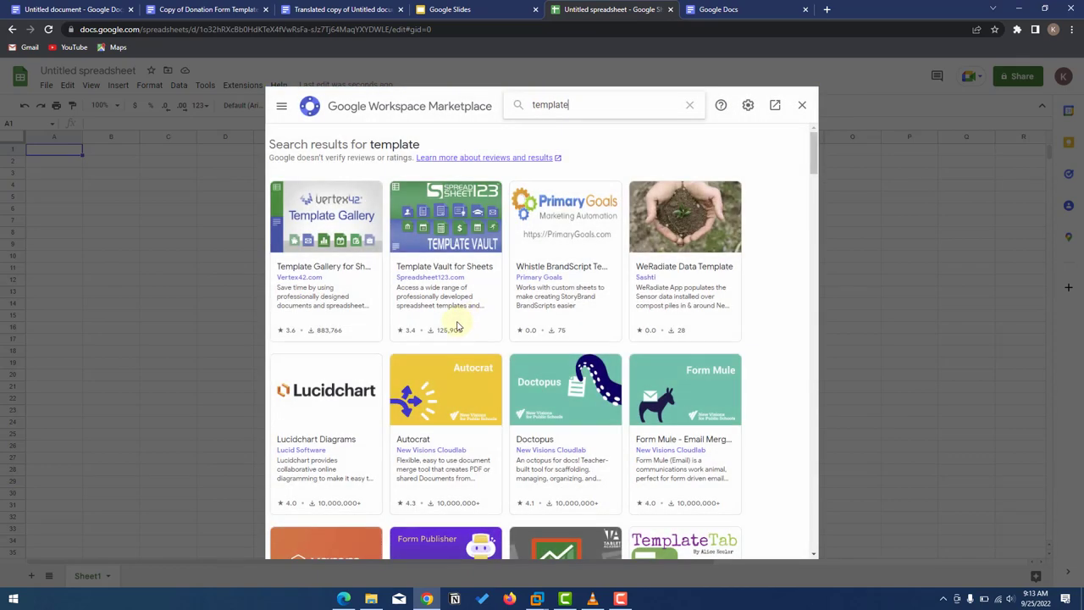
click(313, 241)
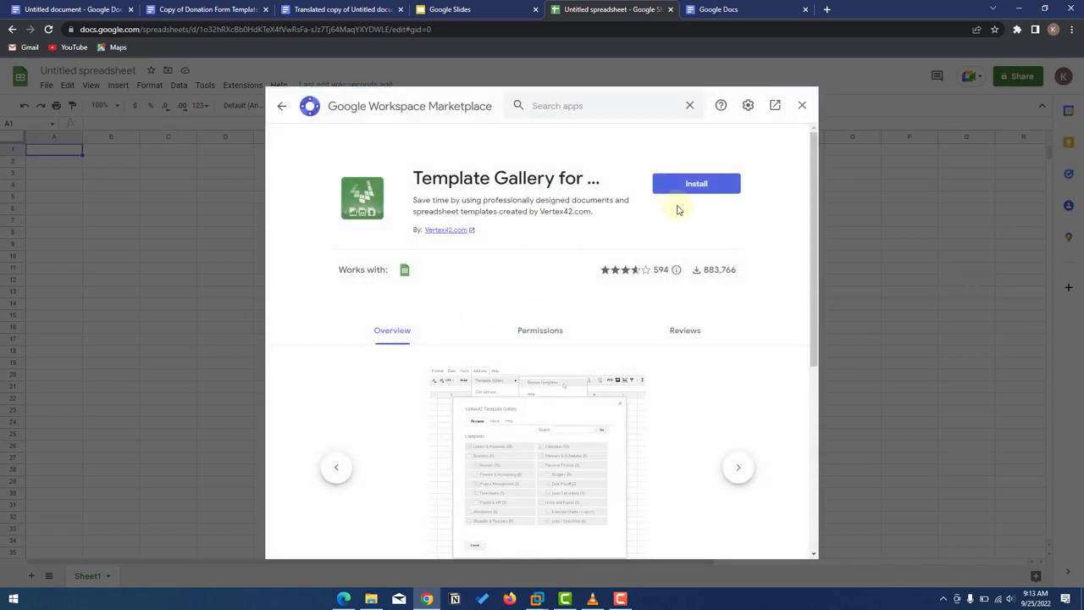
- Install Template Gallery for Sheets with the listed Google account, allow its requested permissions, and return to the spreadsheet
click(692, 186)
click(607, 388)
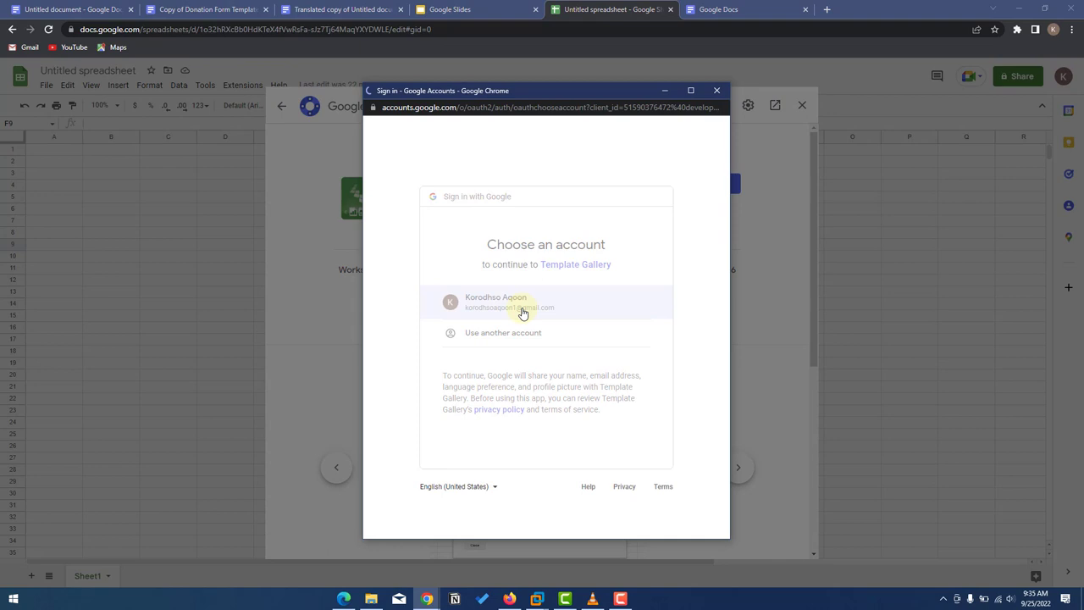
click(523, 312)
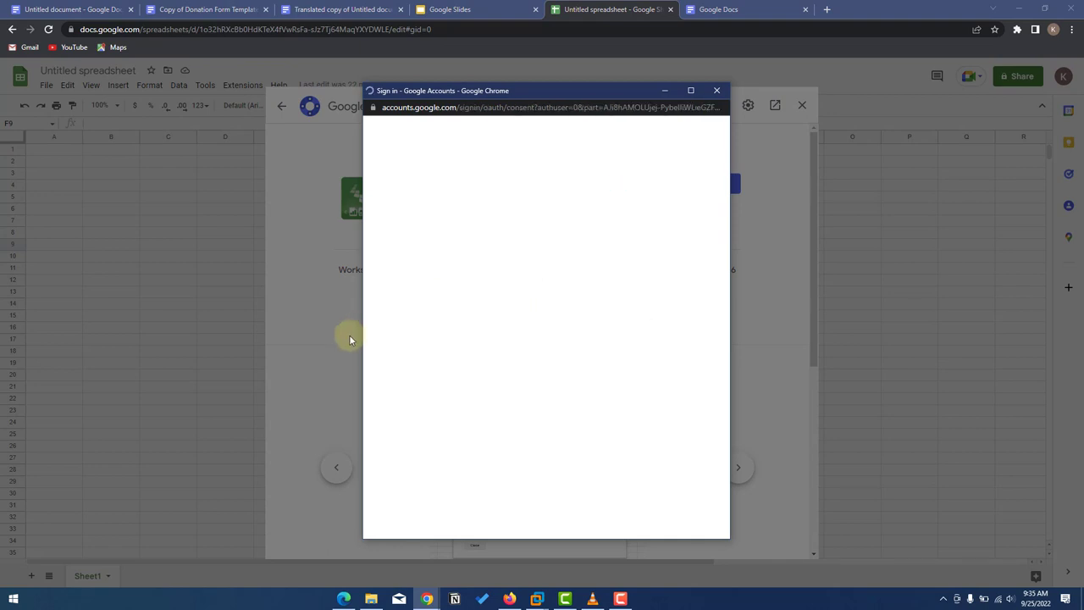
scroll(562, 387, down, 1)
click(610, 469)
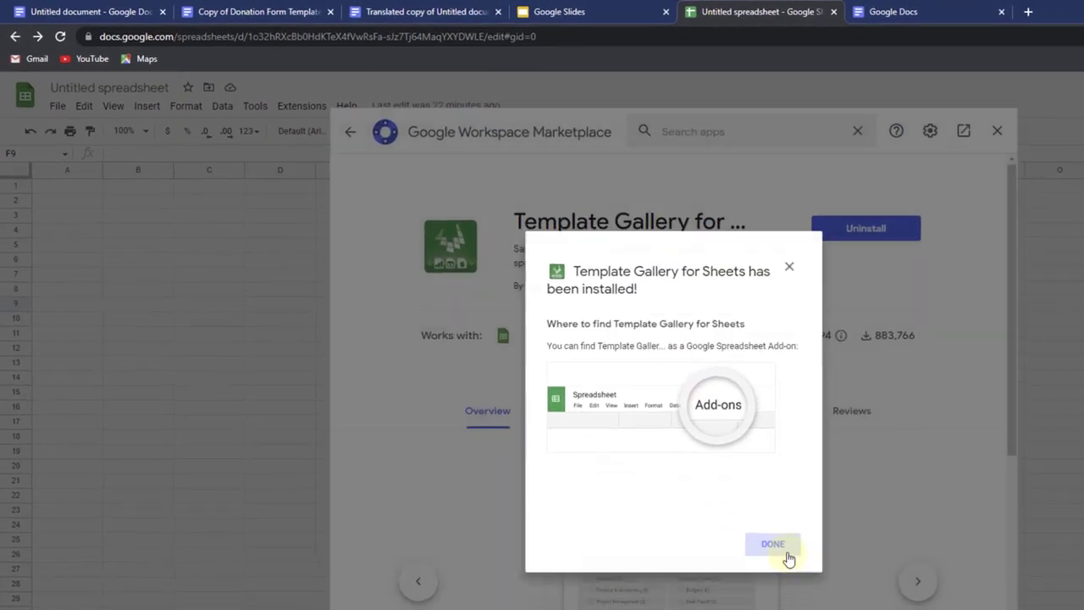
click(642, 461)
click(811, 106)
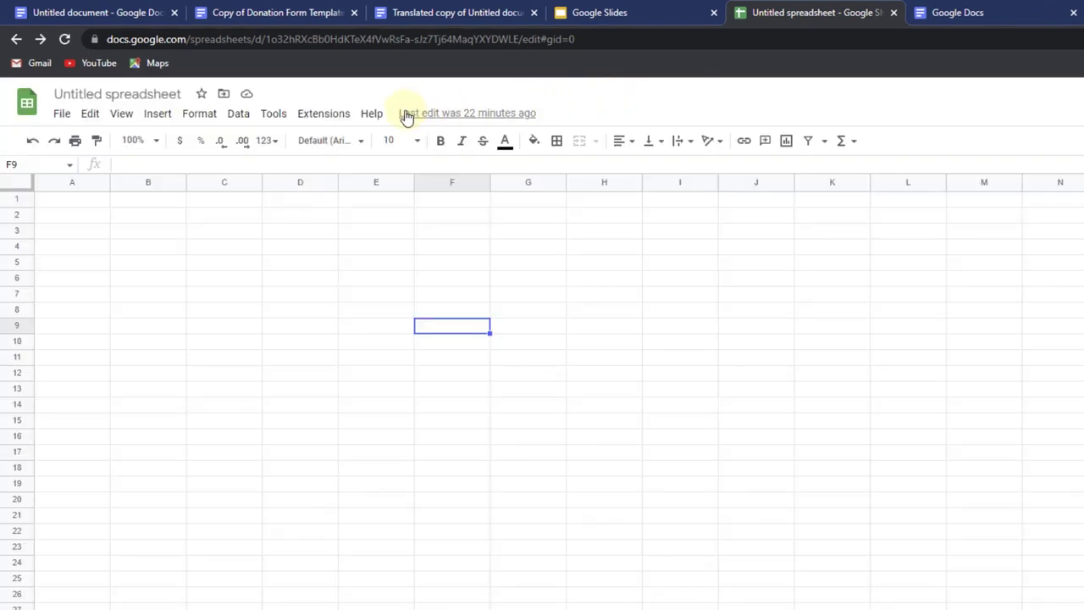
- Open Template Gallery for Sheets to browse templates and show the Payroll & HR category
click(337, 113)
mouse_move(372, 268)
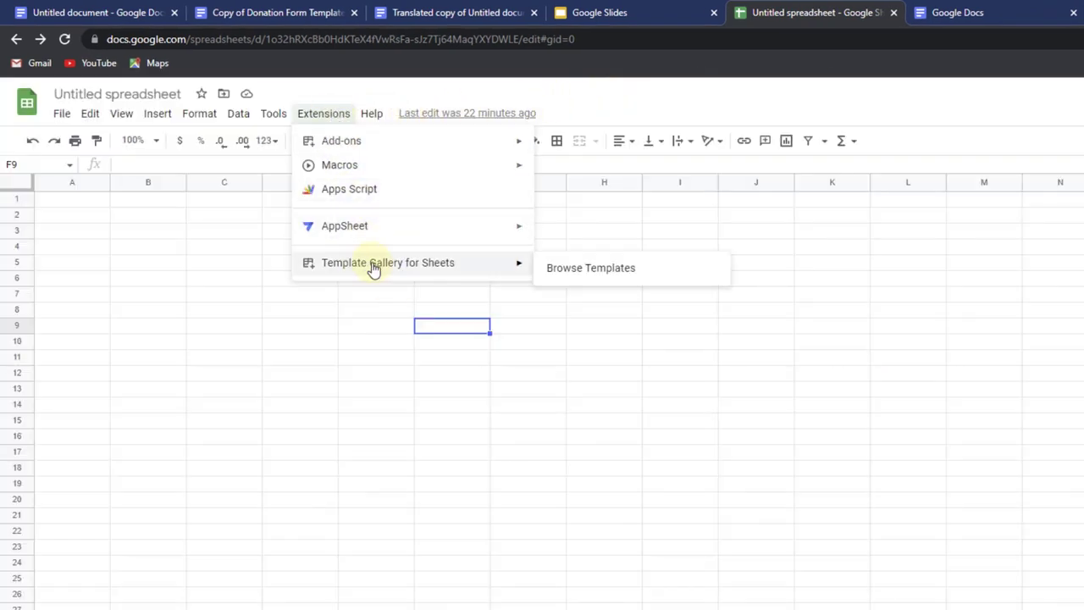
click(571, 272)
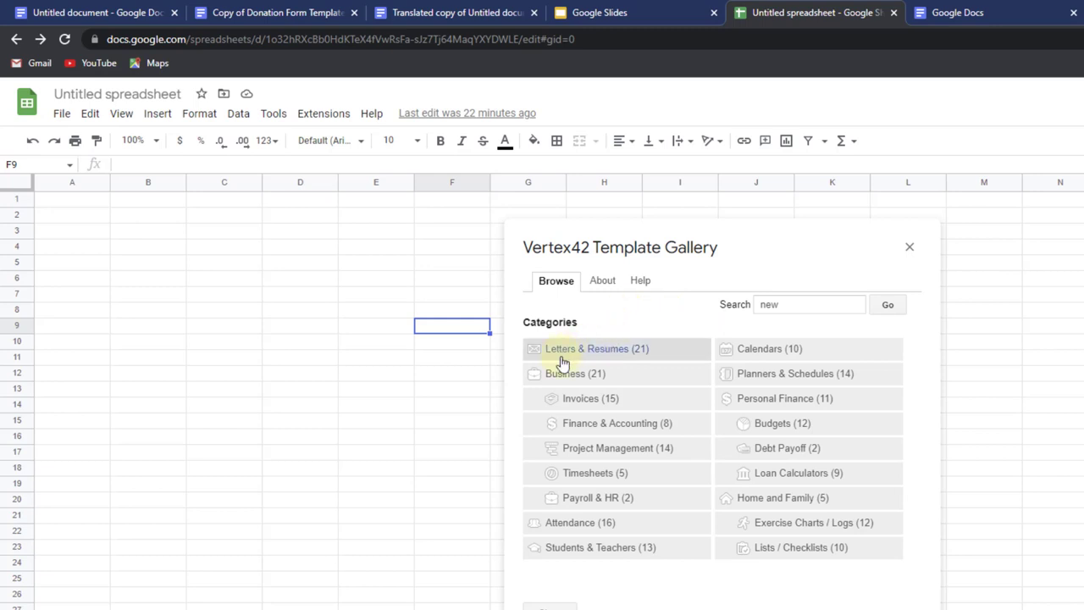
click(582, 498)
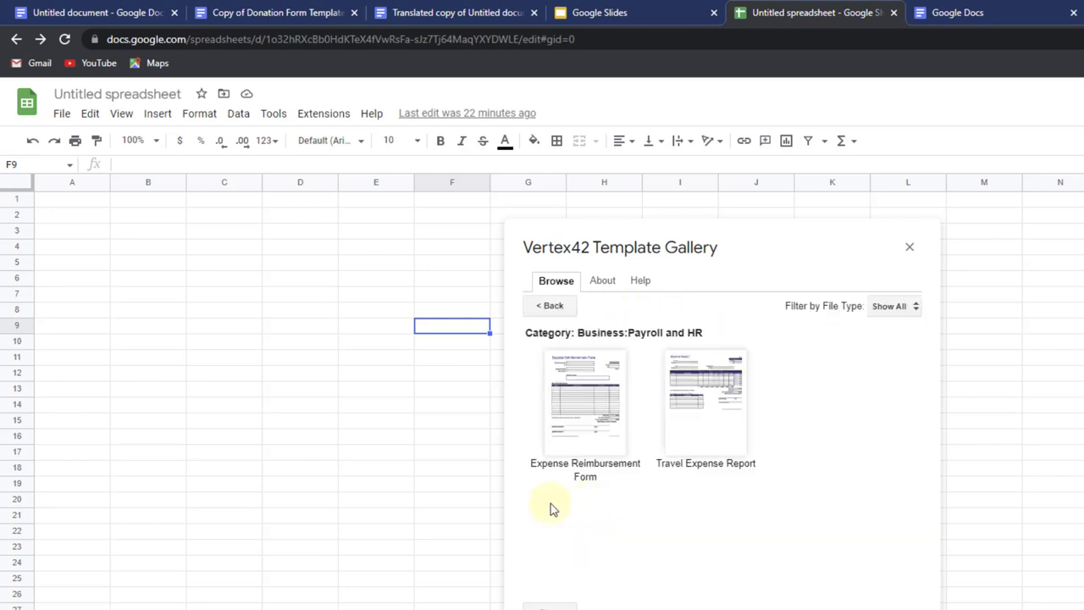
- Copy the Travel Expense Report template to Google Drive, open the created spreadsheet, and display its available extensions
click(684, 424)
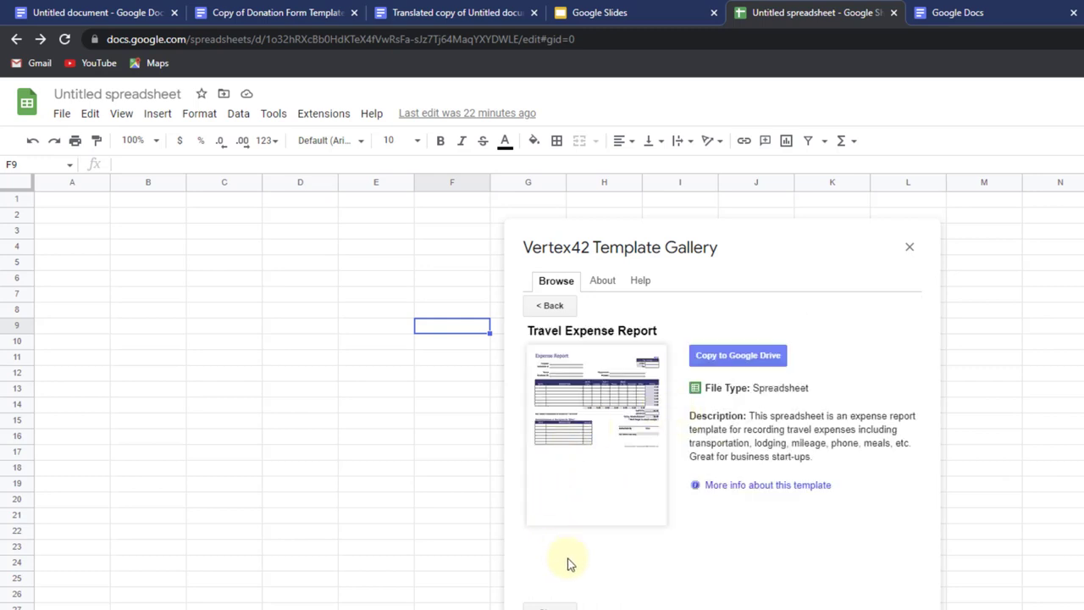
click(716, 356)
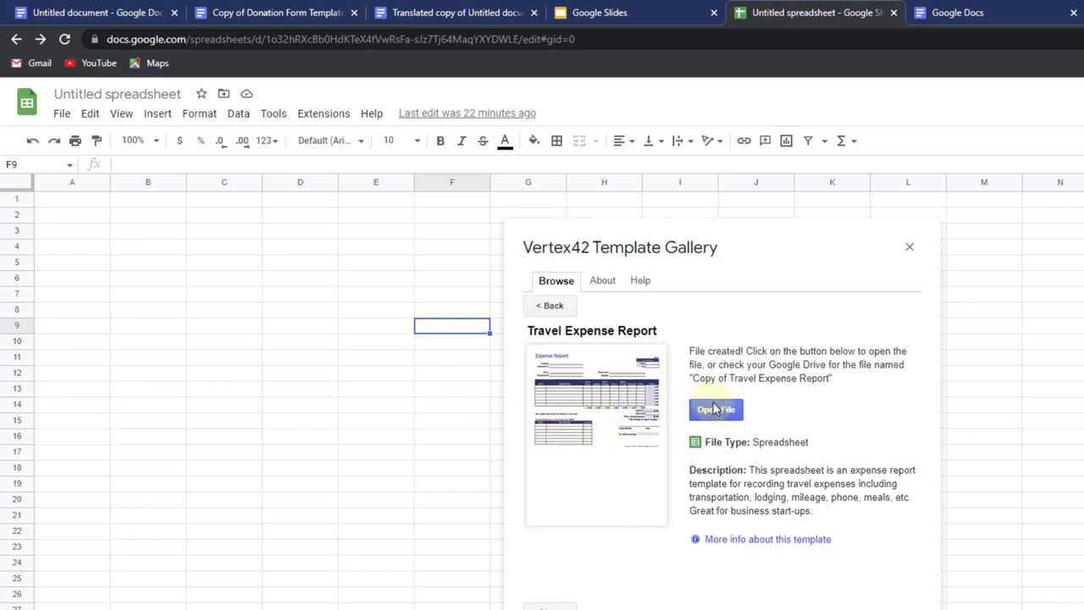
click(716, 410)
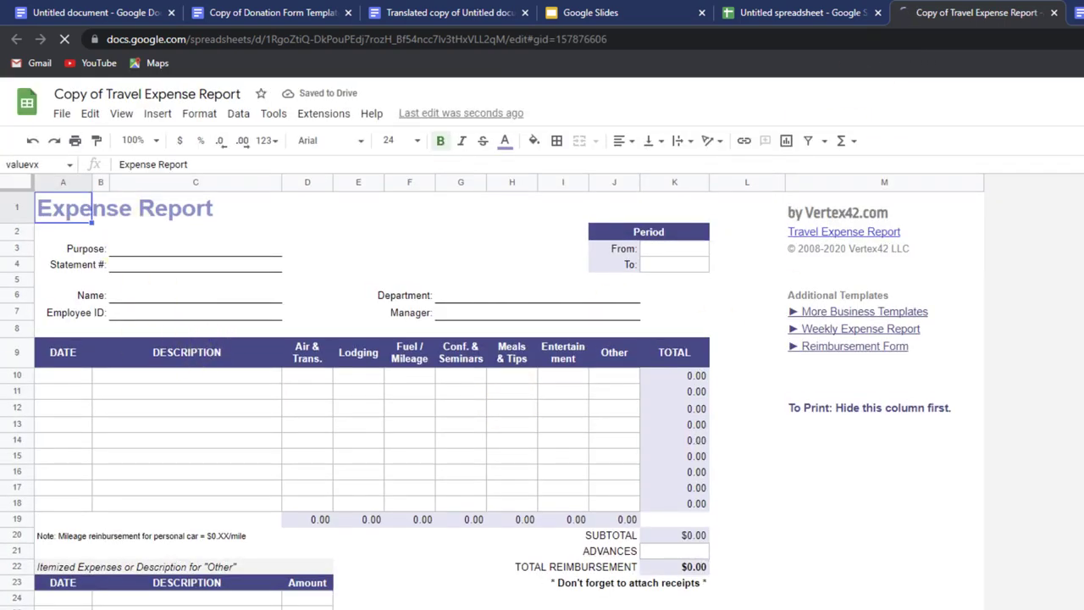
click(312, 114)
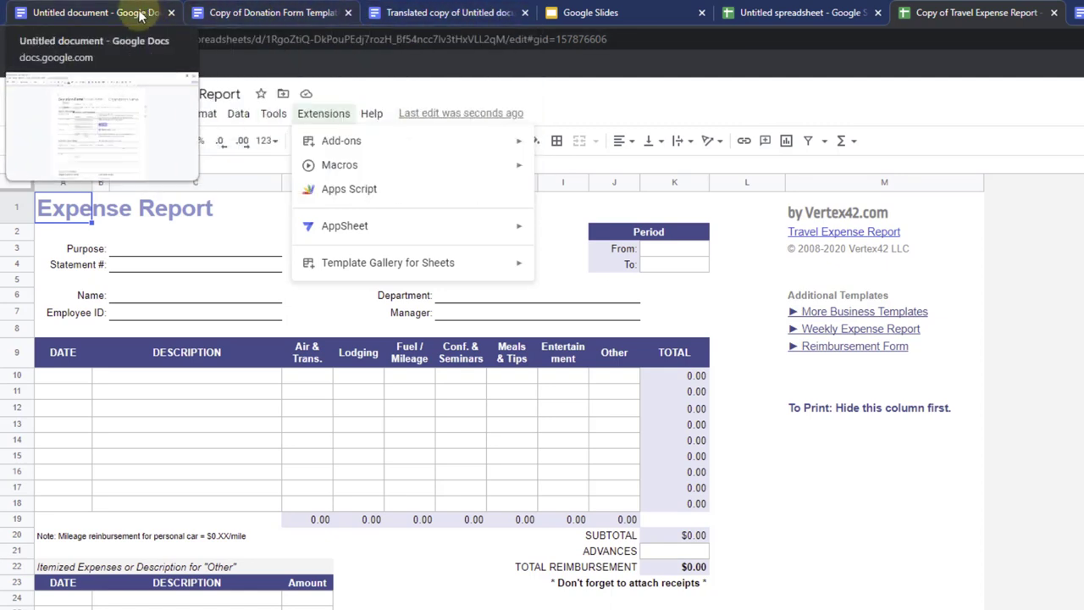
- Switch to the untitled Google Docs document, close its template gallery, and add a blank line below the demo text
click(113, 16)
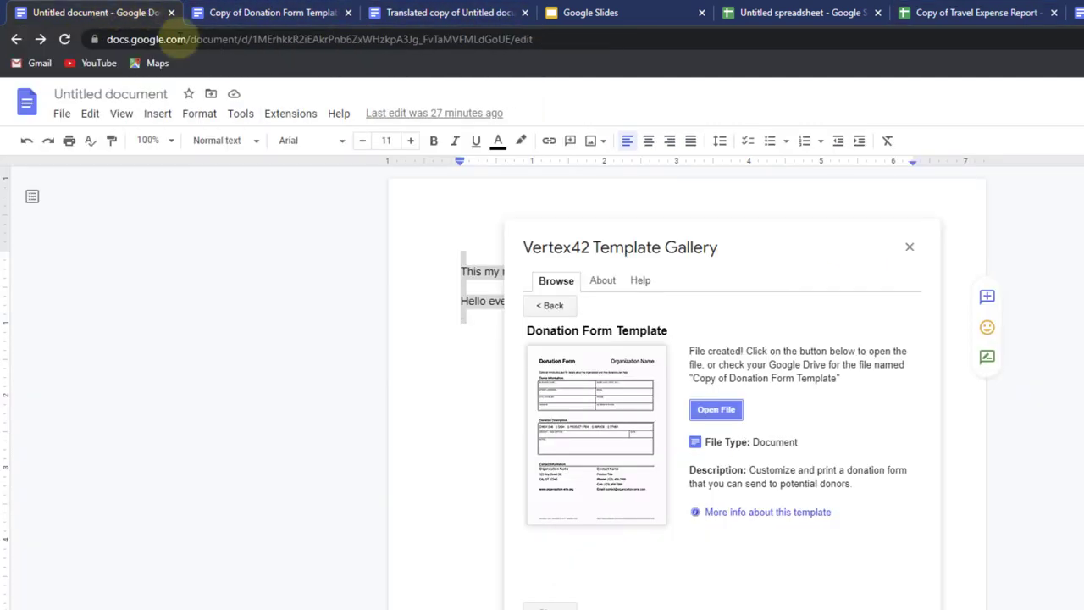
click(915, 247)
click(550, 332)
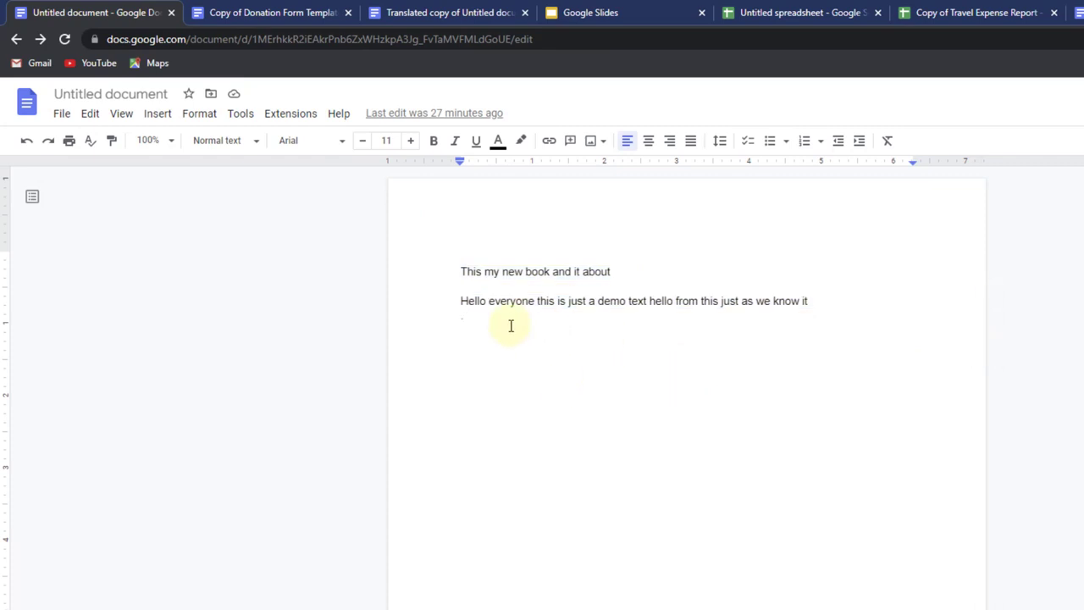
key(Return)
- Look over the installed Docs extensions and the add-ons available in the Google Workspace Marketplace
click(289, 114)
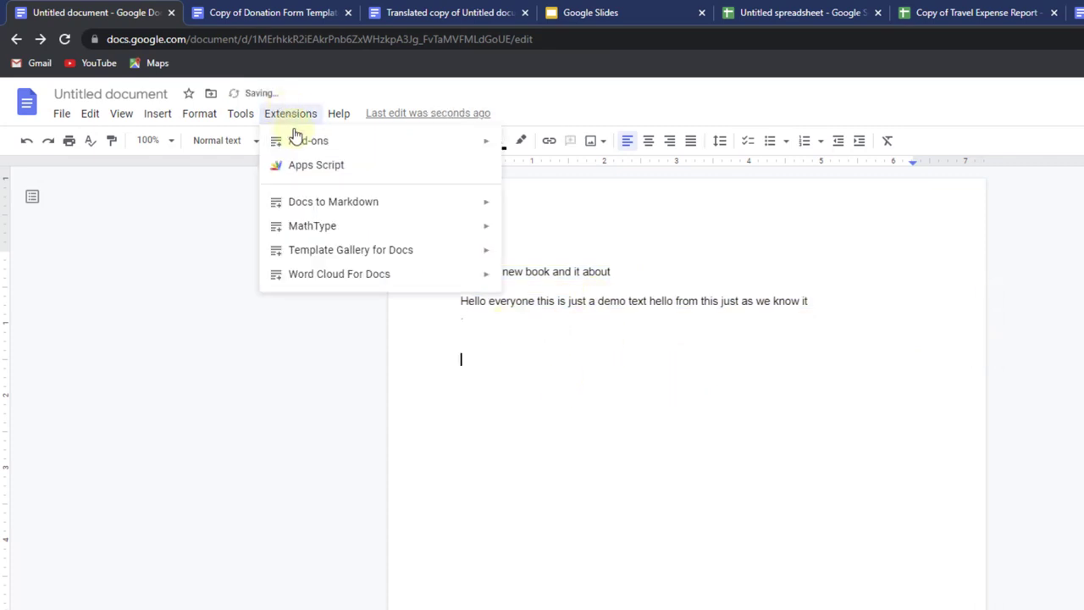
mouse_move(343, 232)
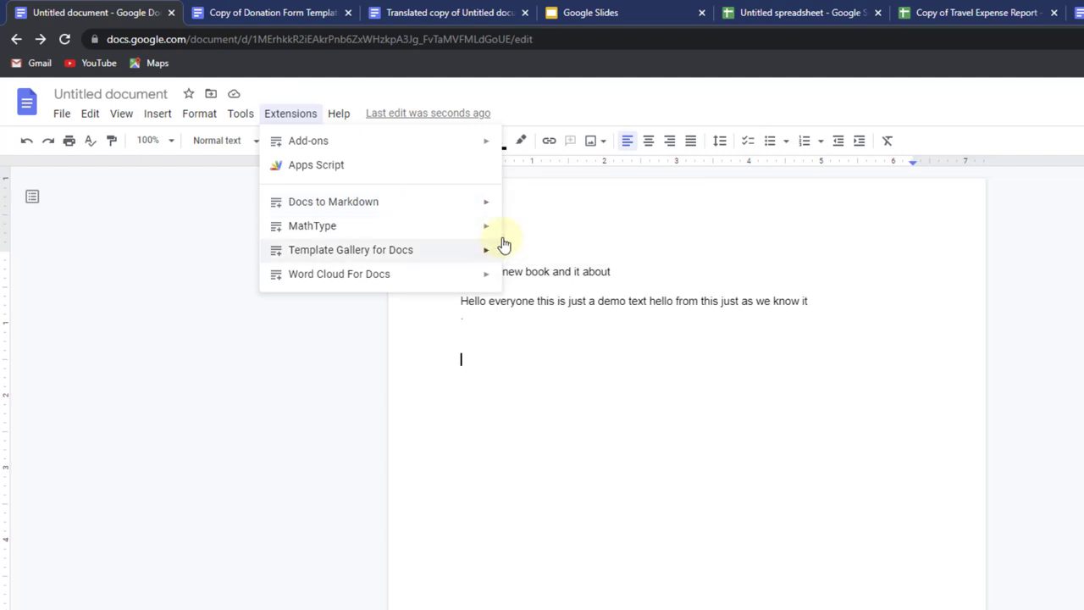
mouse_move(327, 140)
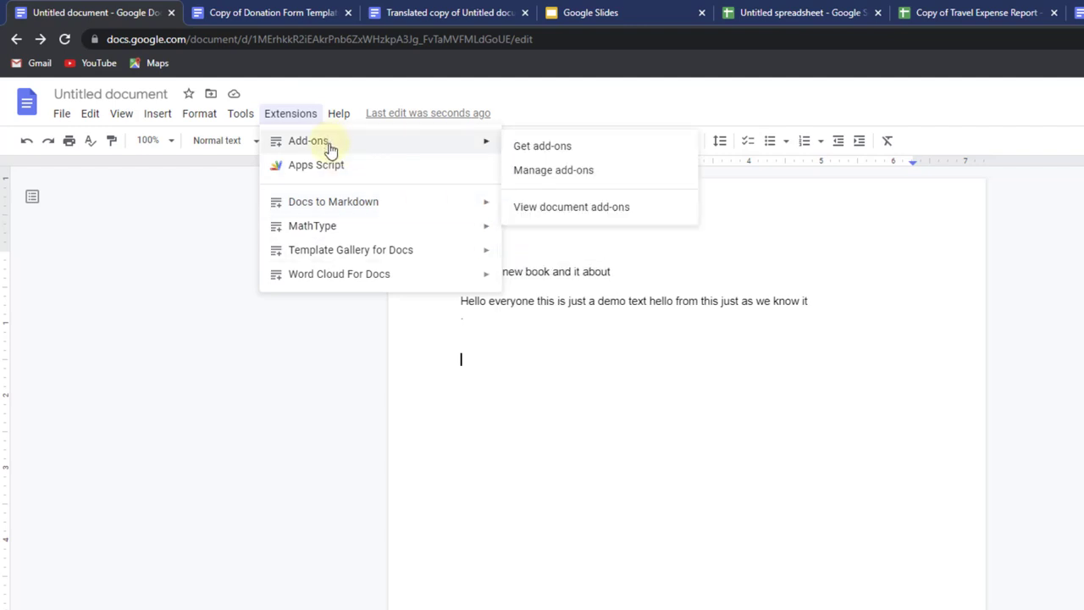
click(534, 149)
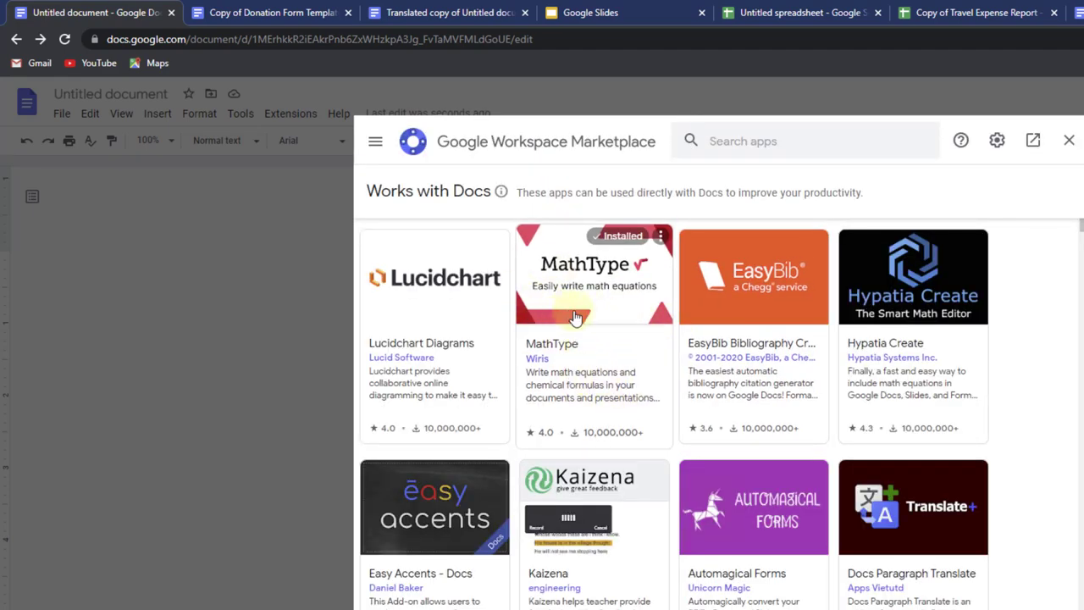
click(1069, 141)
- Open the MathType extension and start a new equation beginning with x =
click(266, 113)
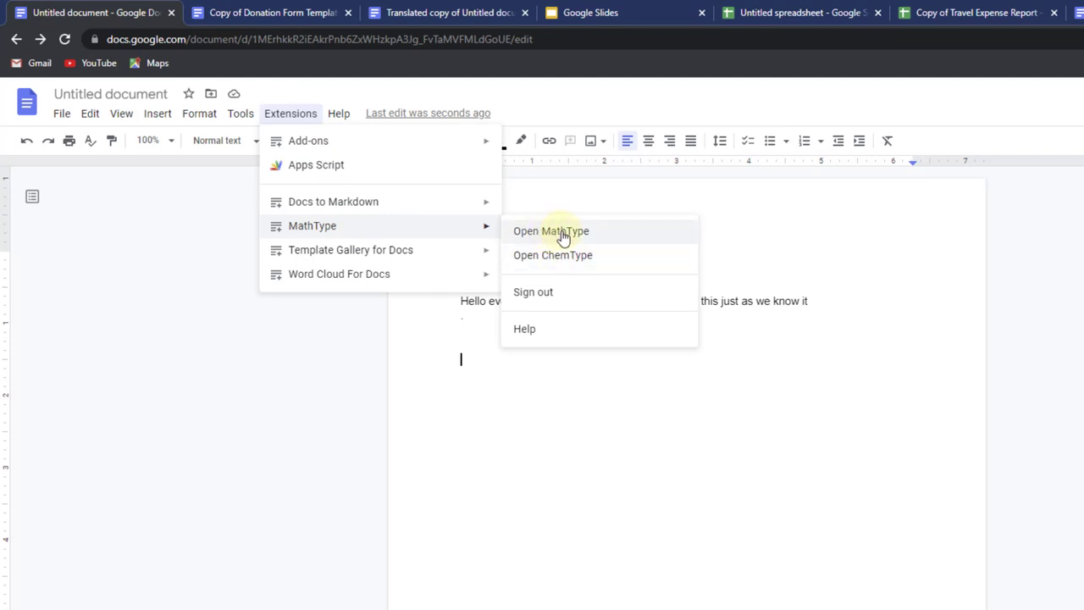
click(524, 377)
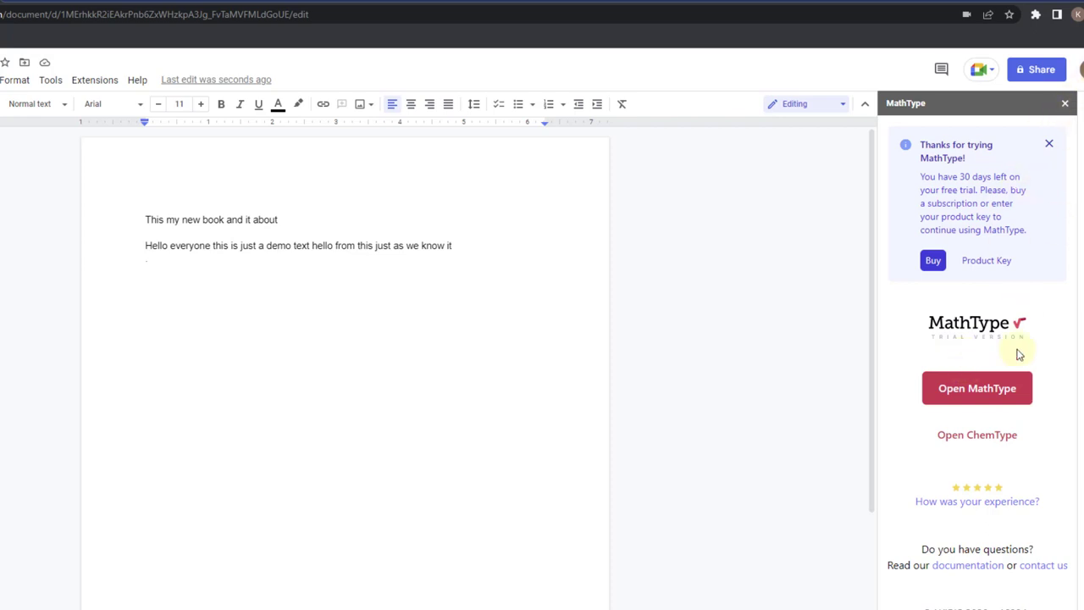
click(975, 397)
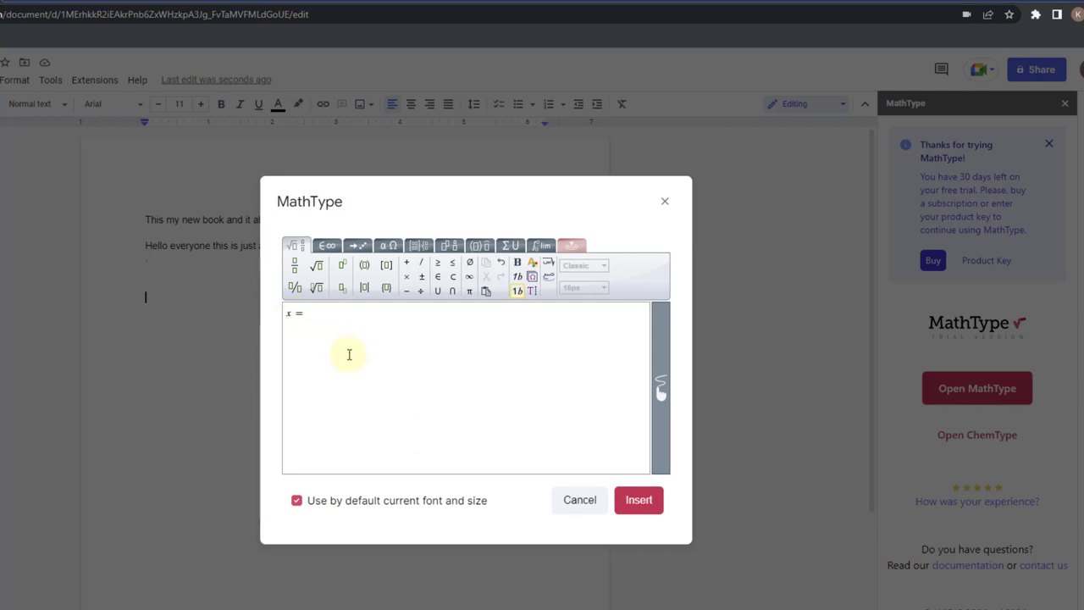
- Complete the quadratic formula with the fraction (−b ± √(b² − 4ac)) / 2a and insert it into the document
click(295, 266)
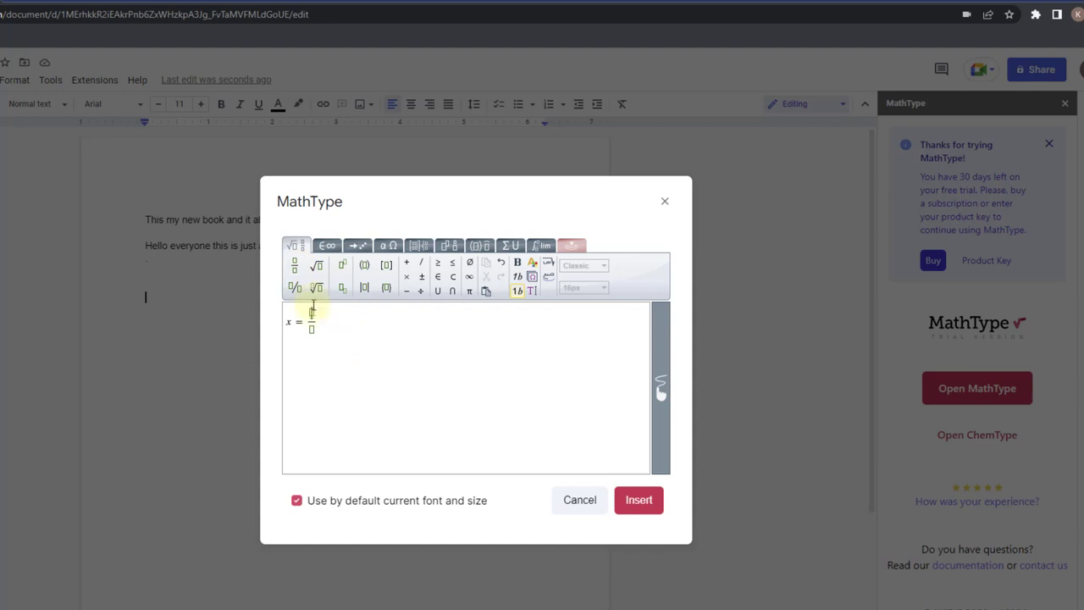
click(295, 266)
click(421, 277)
click(316, 266)
text(b)
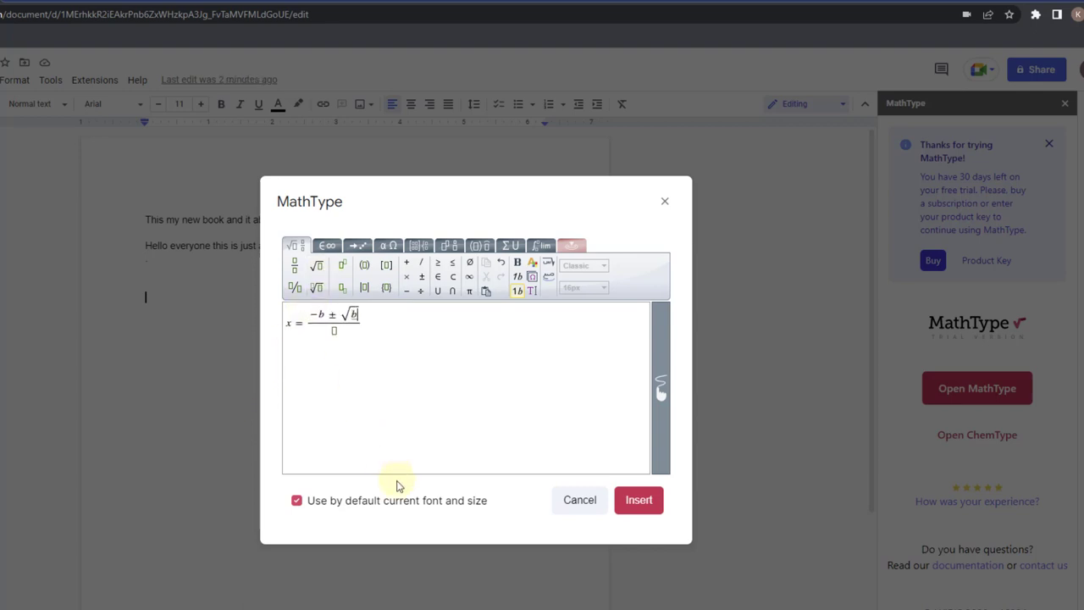
click(342, 266)
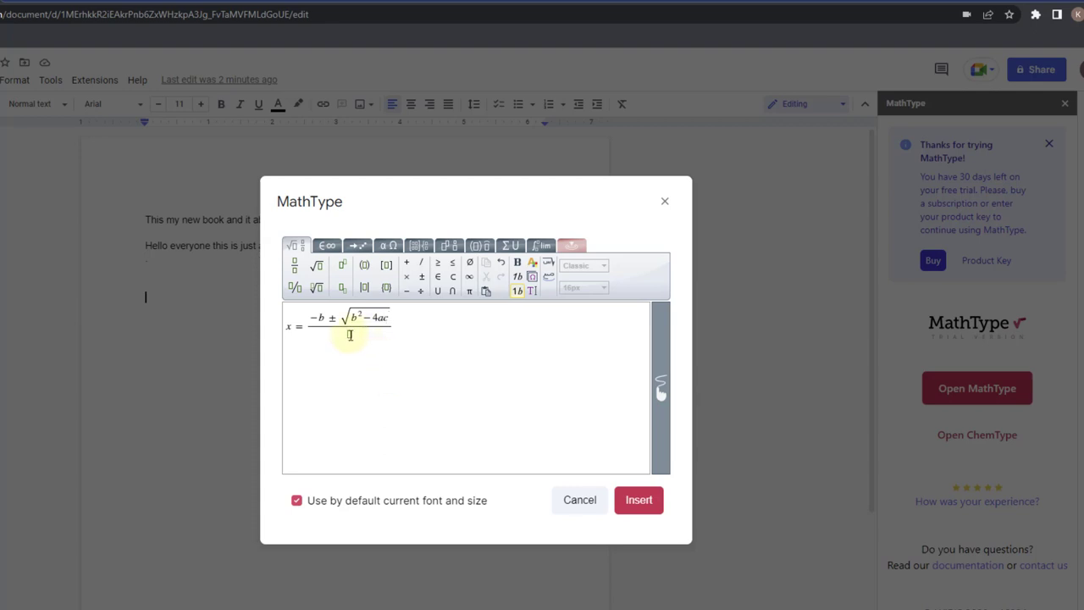
text(a)
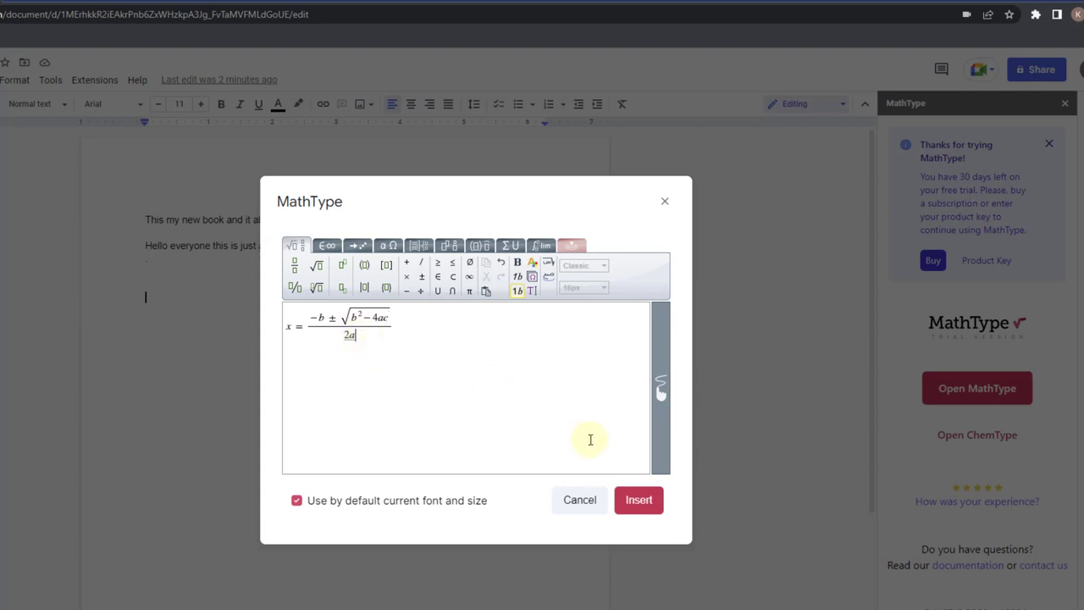
click(646, 502)
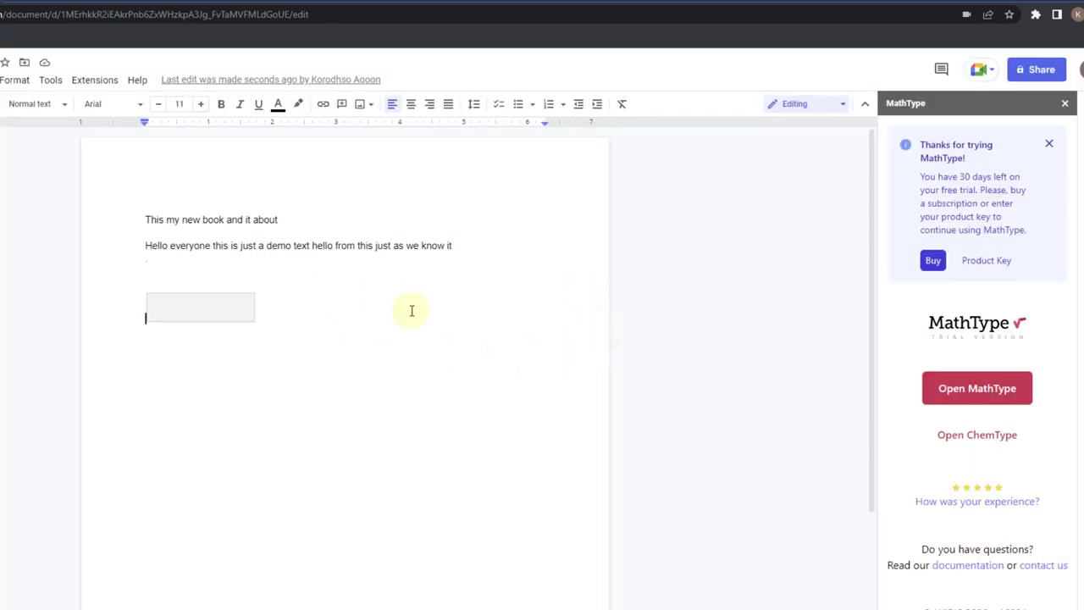
- Enlarge the inserted quadratic formula to about 4.25 inches wide, and restore it after a trial deletion
click(245, 309)
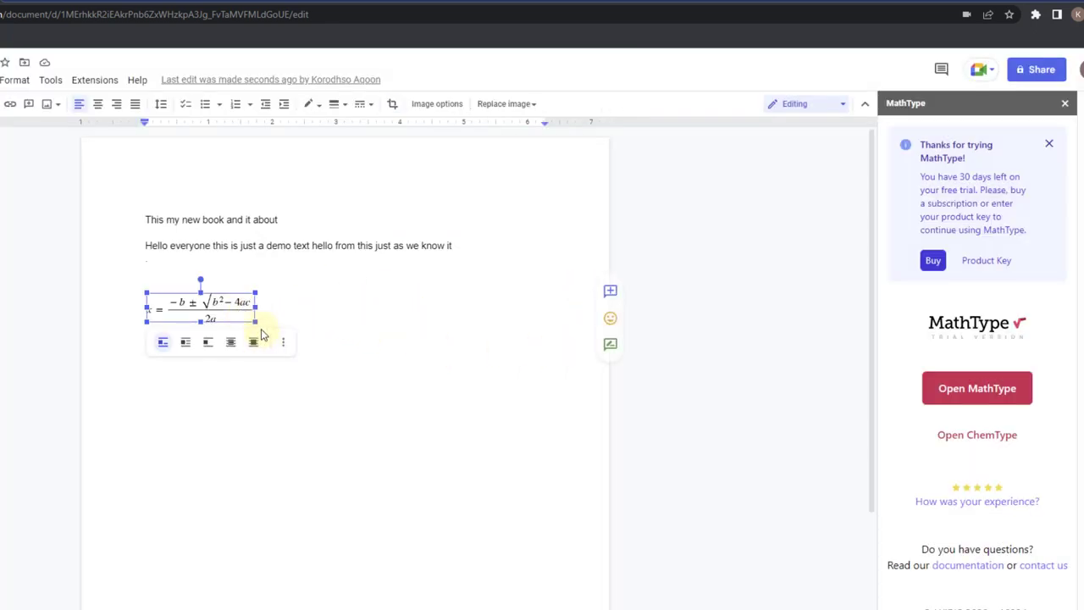
drag(255, 321, 344, 366)
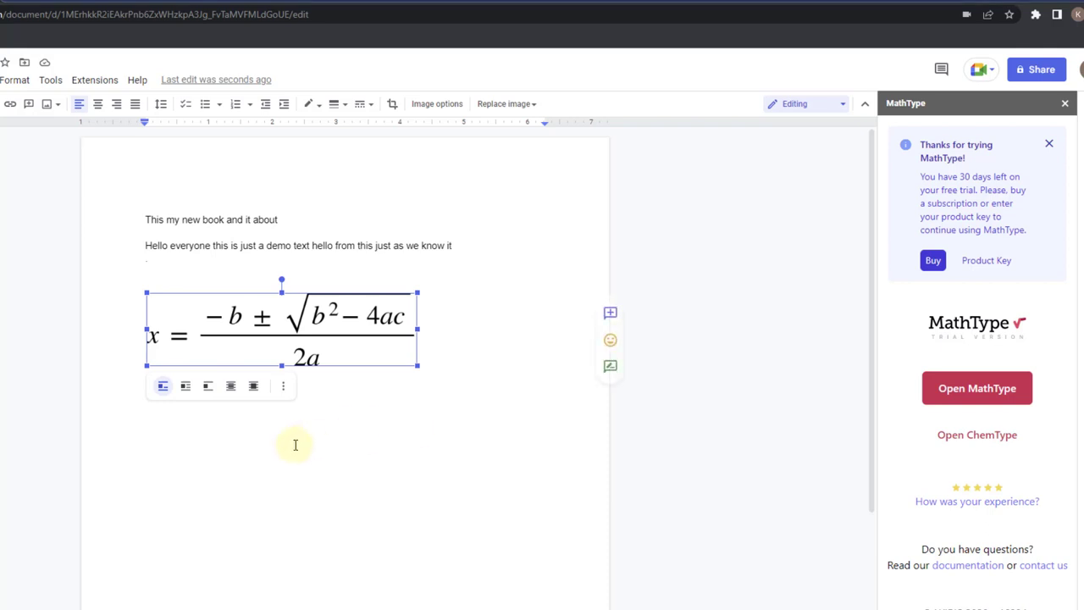
key(Delete)
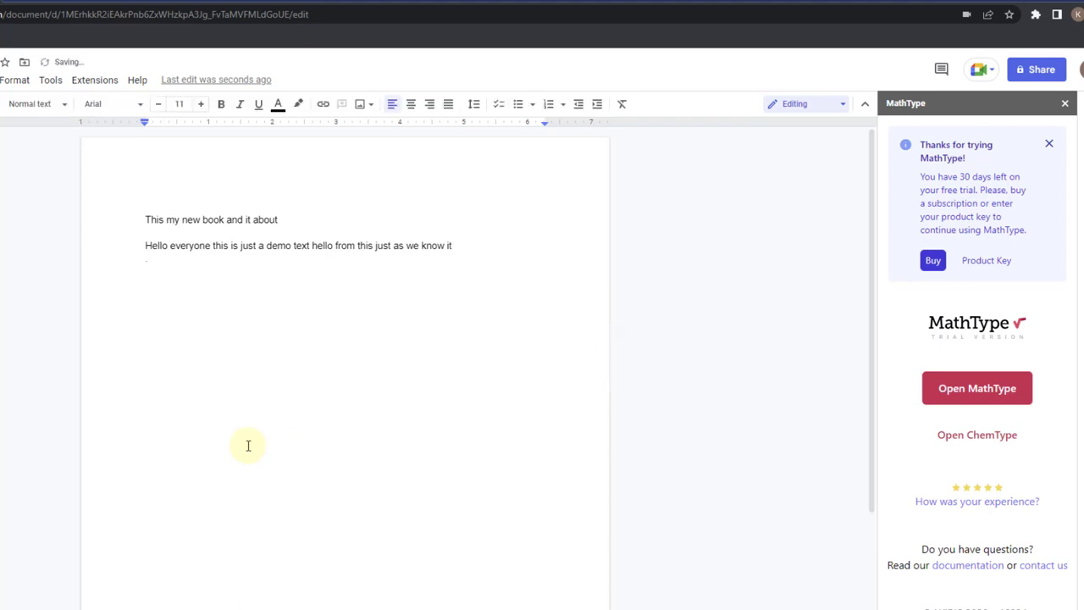
key(ctrl+z)
- Paste the image of three sample equations between the demo text and the quadratic formula, and shrink it to about 4.1 inches wide
click(241, 228)
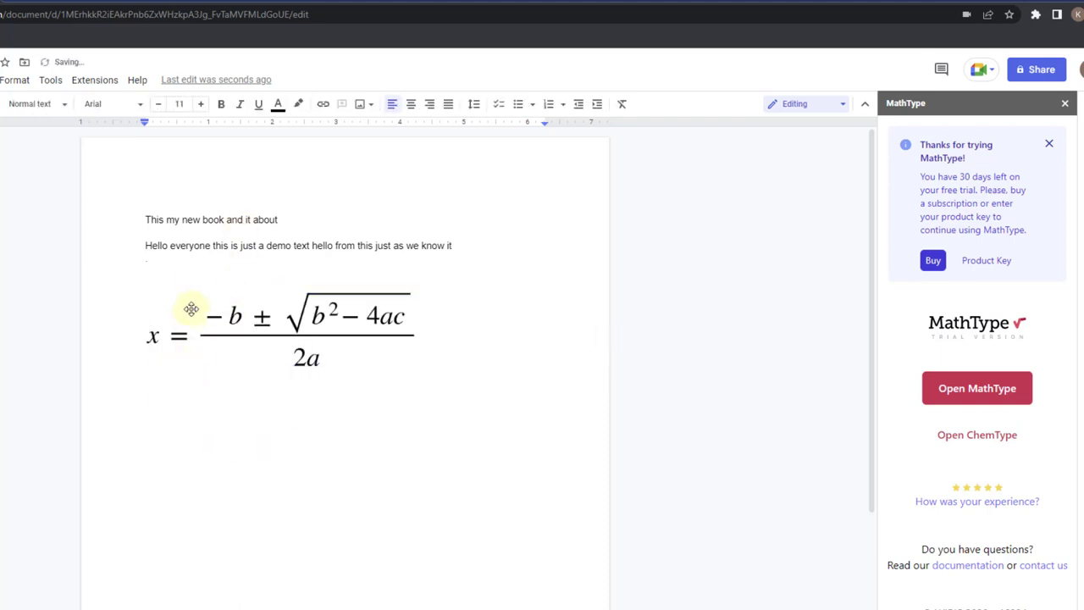
click(193, 266)
scroll(288, 395, down, 3)
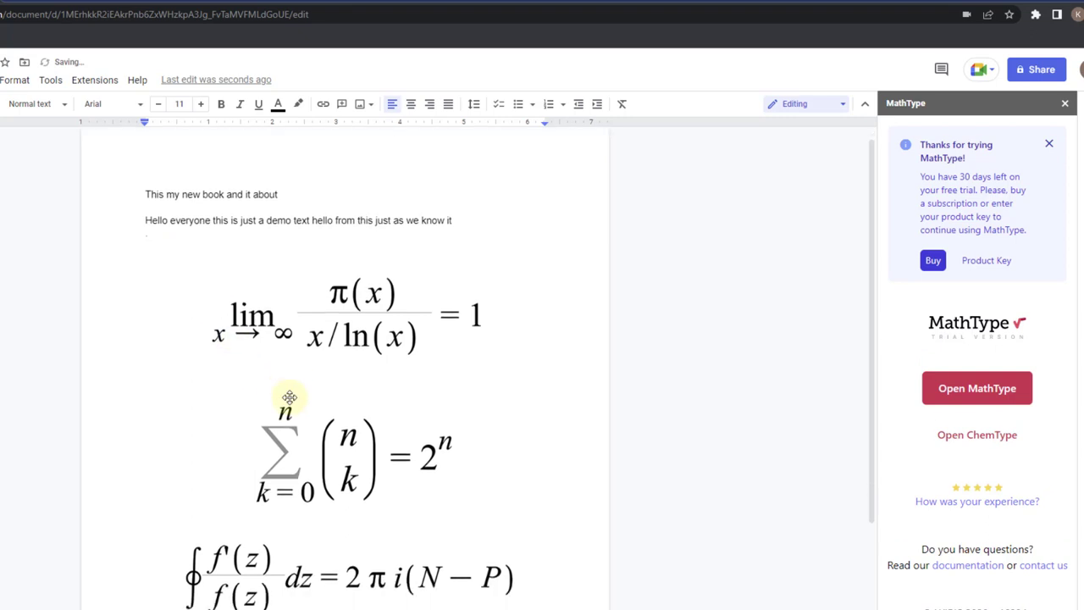
scroll(288, 370, up, 2)
click(292, 303)
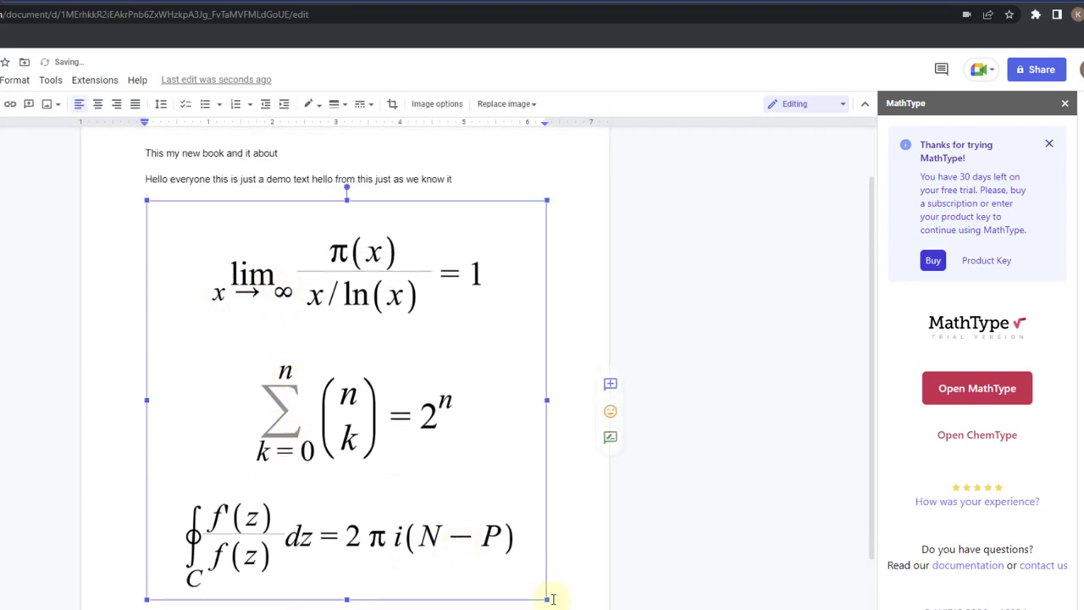
drag(547, 599, 410, 462)
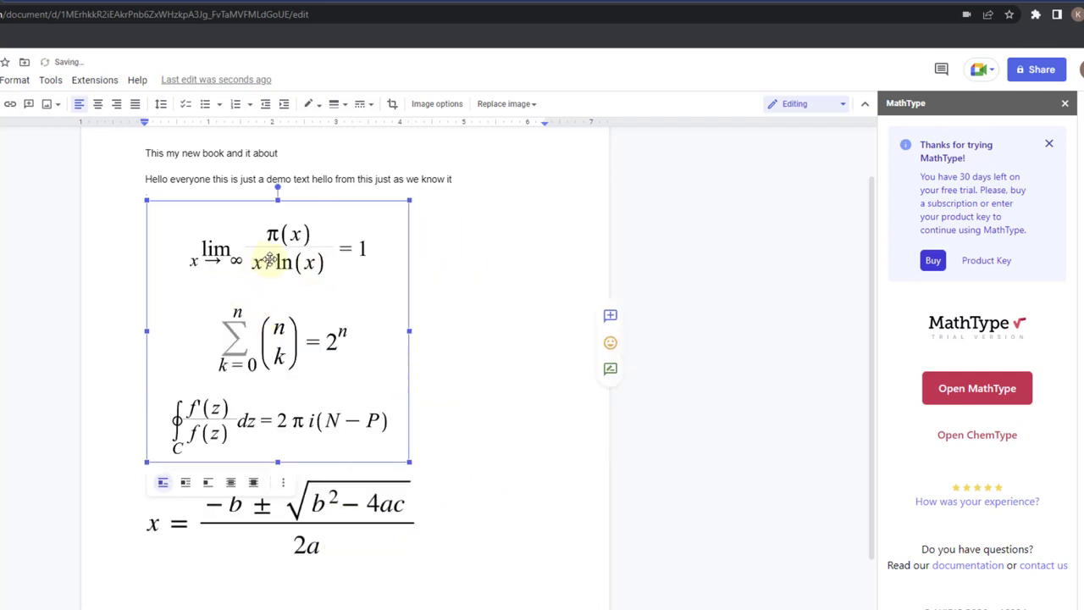
- Place the cursor after the quadratic formula and open a blank MathType equation
scroll(338, 572, down, 1)
key(Down)
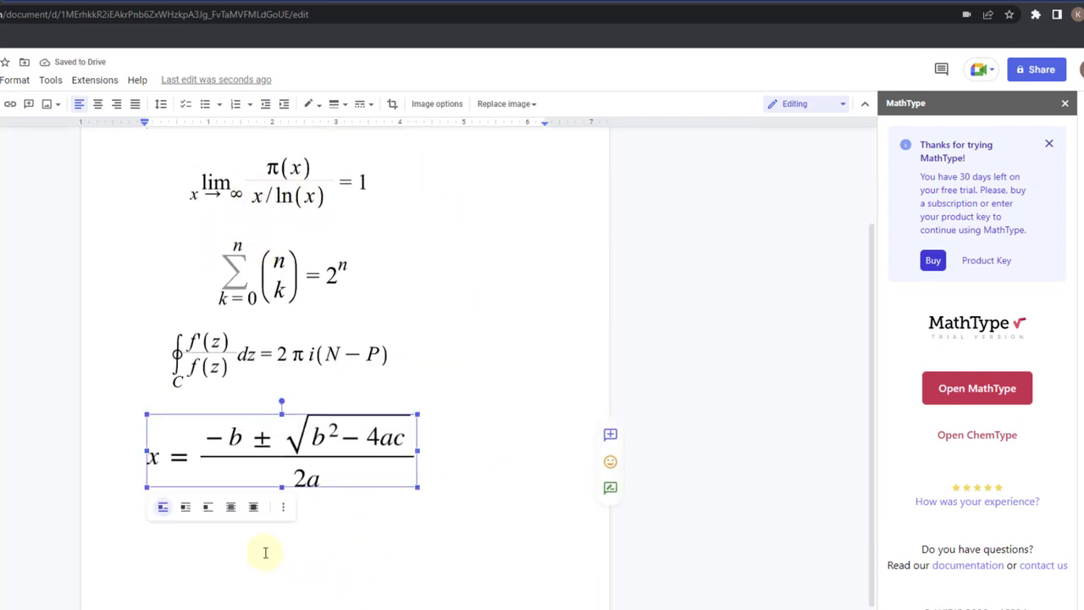
click(471, 486)
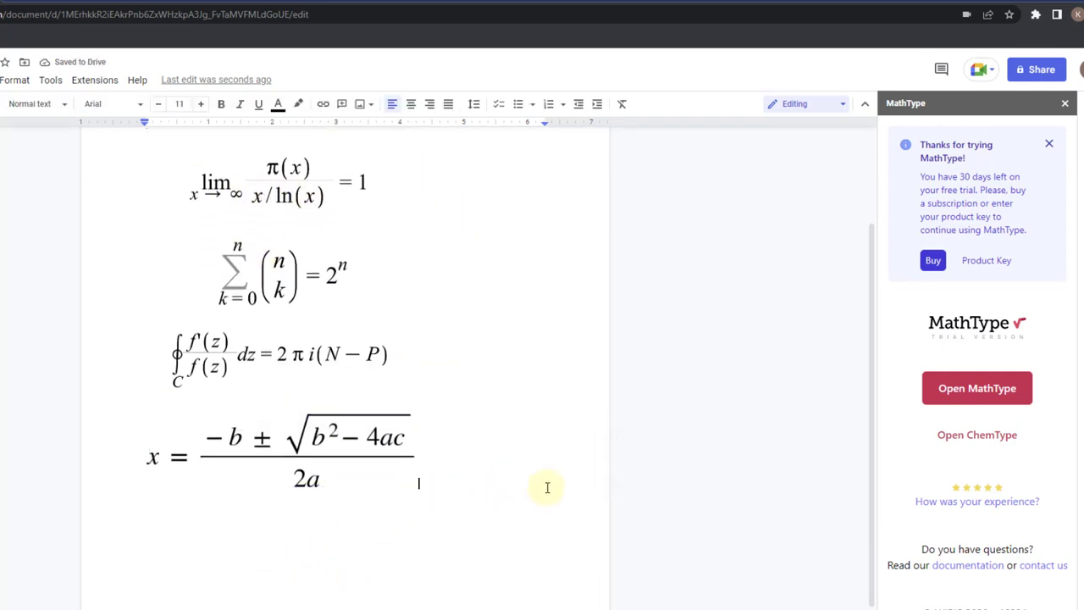
click(932, 398)
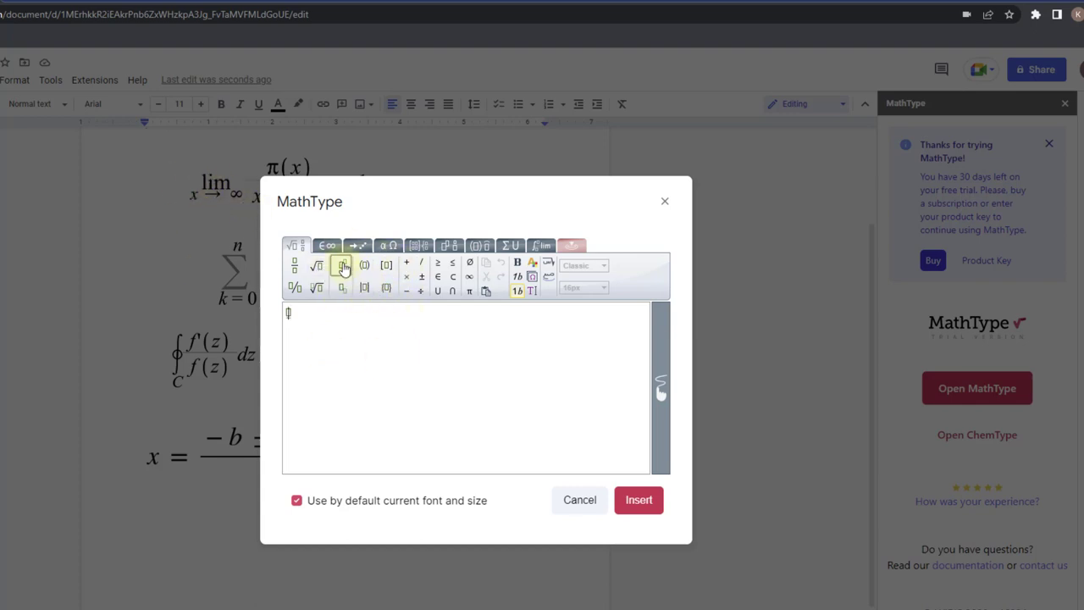
- Enter a lim operator with x → ∞ beneath it in the new equation
click(445, 247)
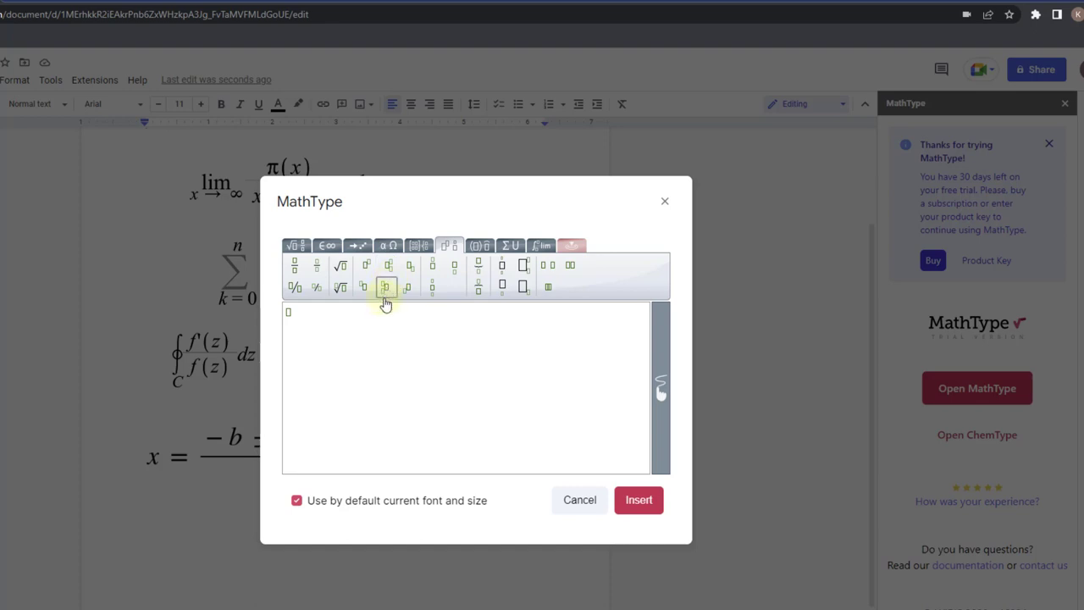
click(432, 287)
click(454, 268)
double_click(288, 322)
key(BackSpace)
click(453, 266)
text(x)
click(354, 248)
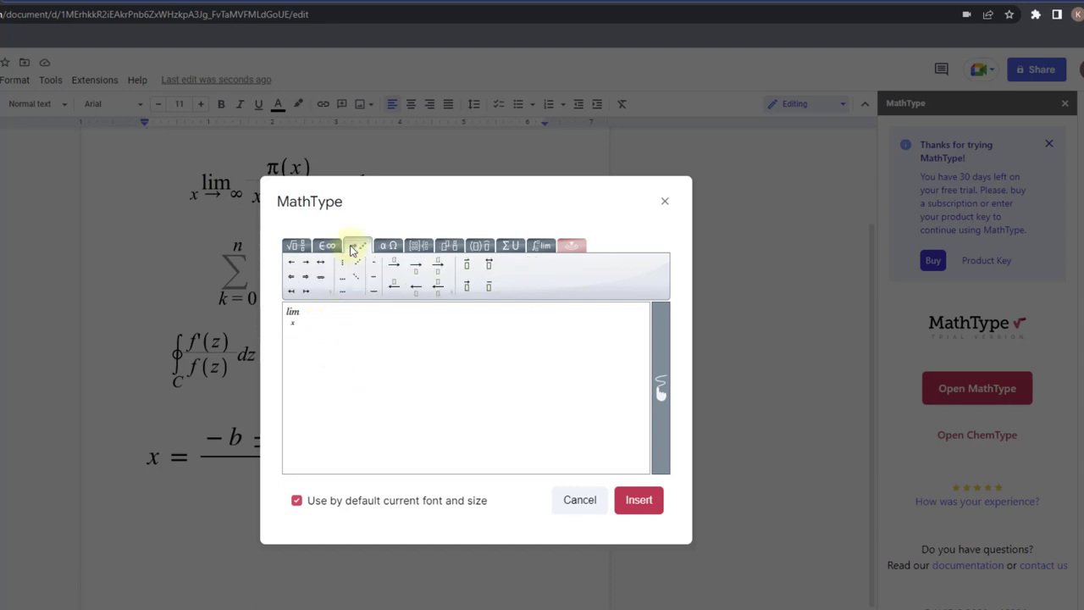
click(305, 262)
click(327, 244)
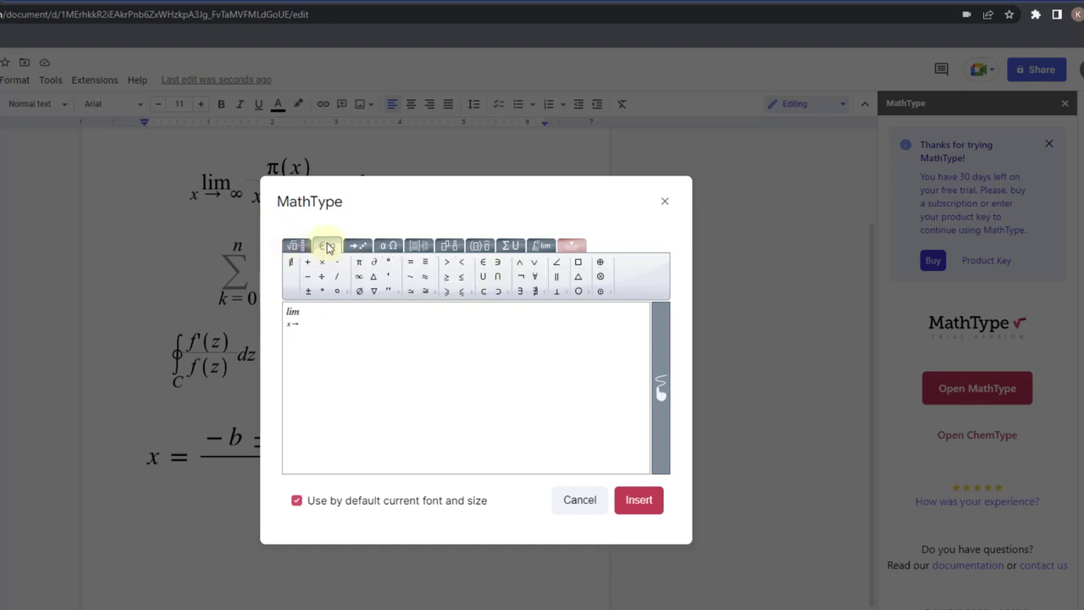
click(358, 277)
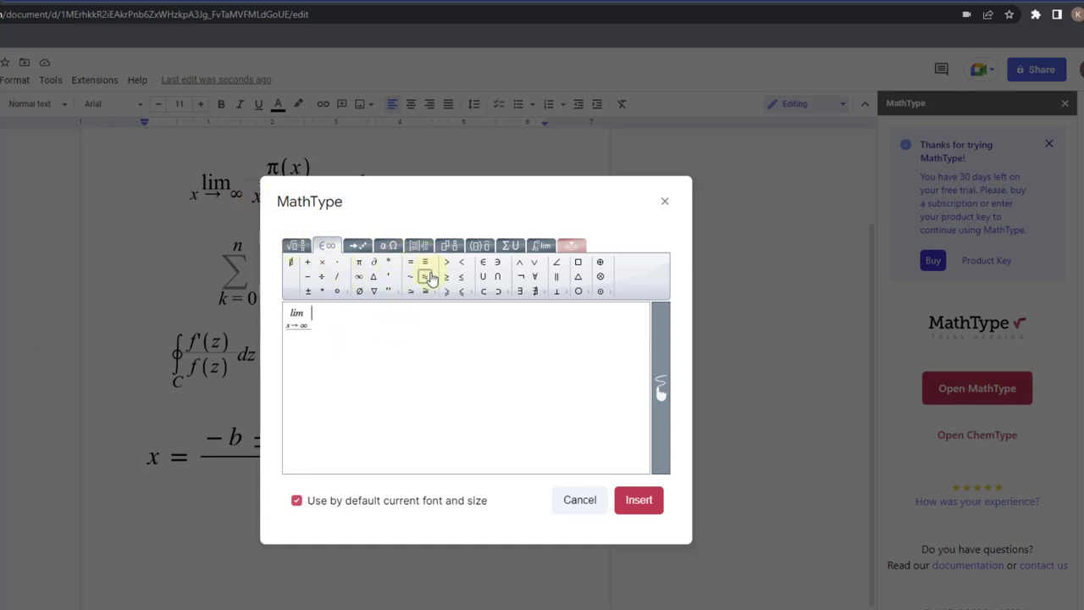
- Add a fraction after the lim operator with π(x) as the numerator and x in the denominator
click(296, 246)
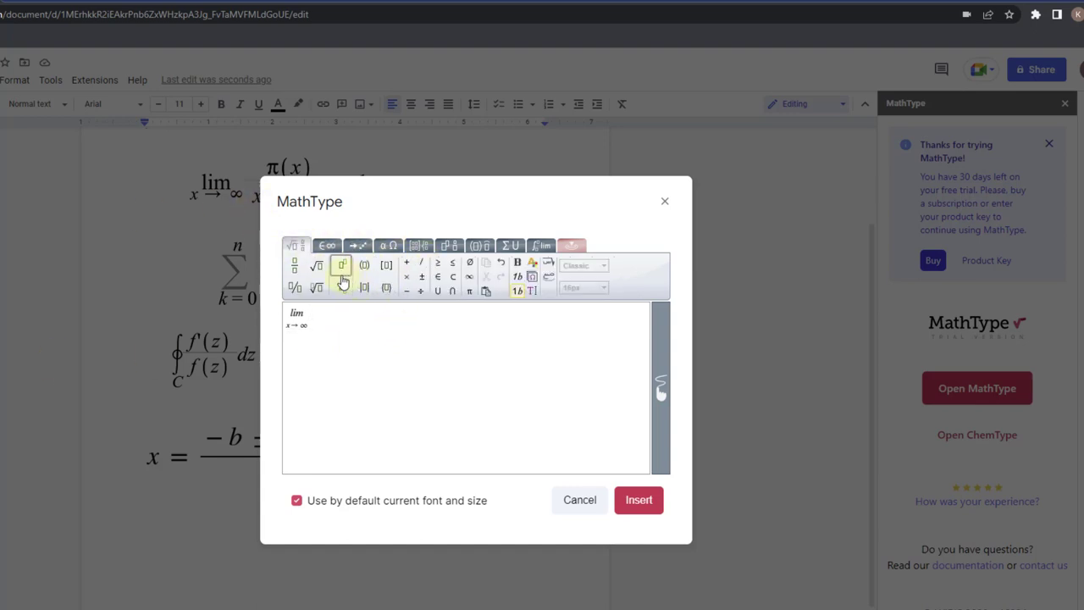
click(295, 266)
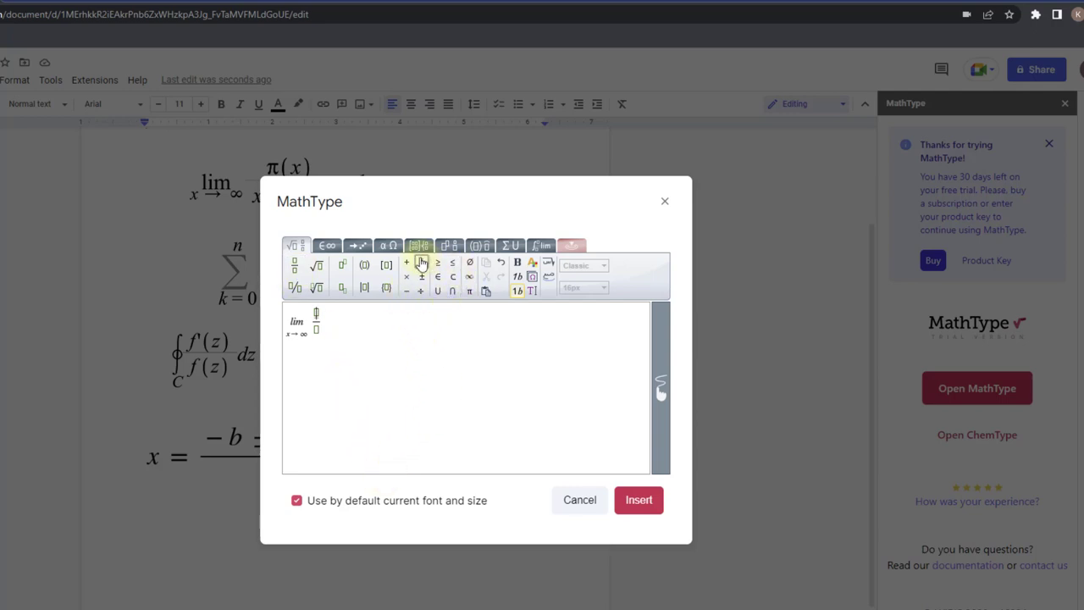
click(386, 246)
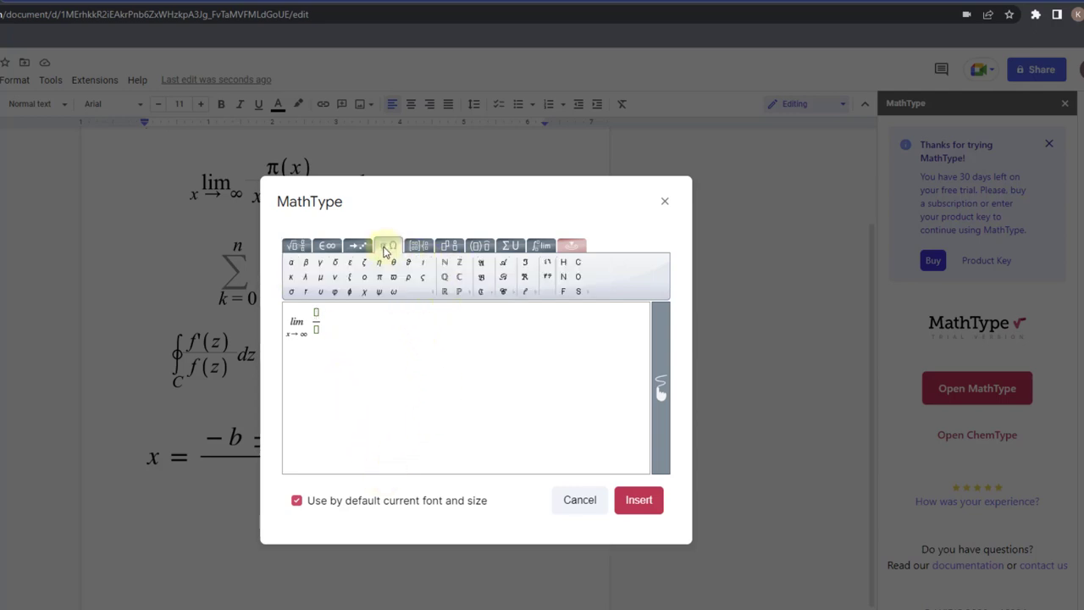
click(330, 252)
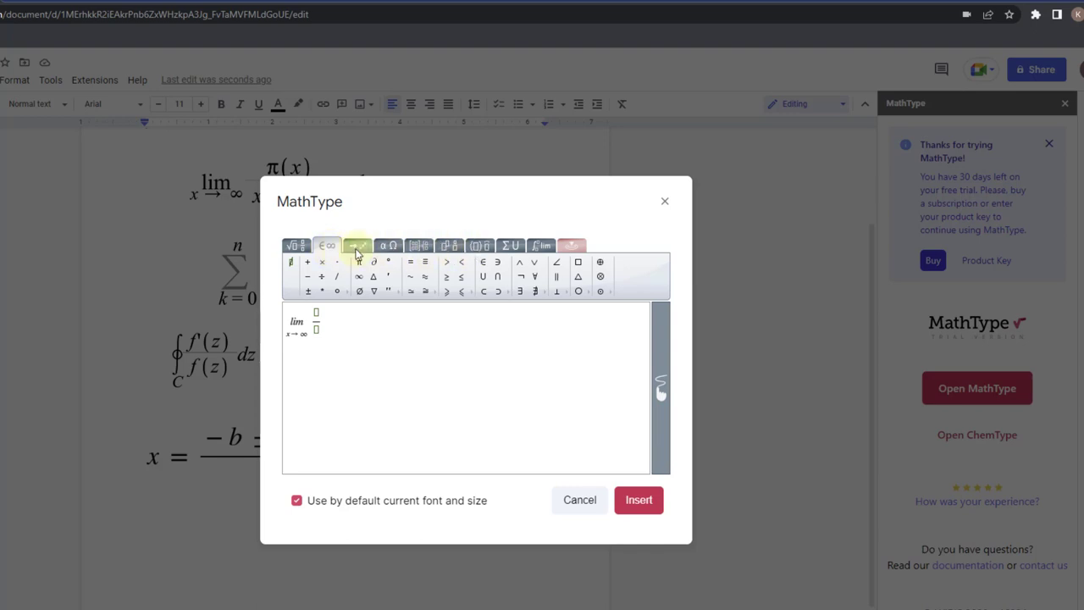
click(295, 245)
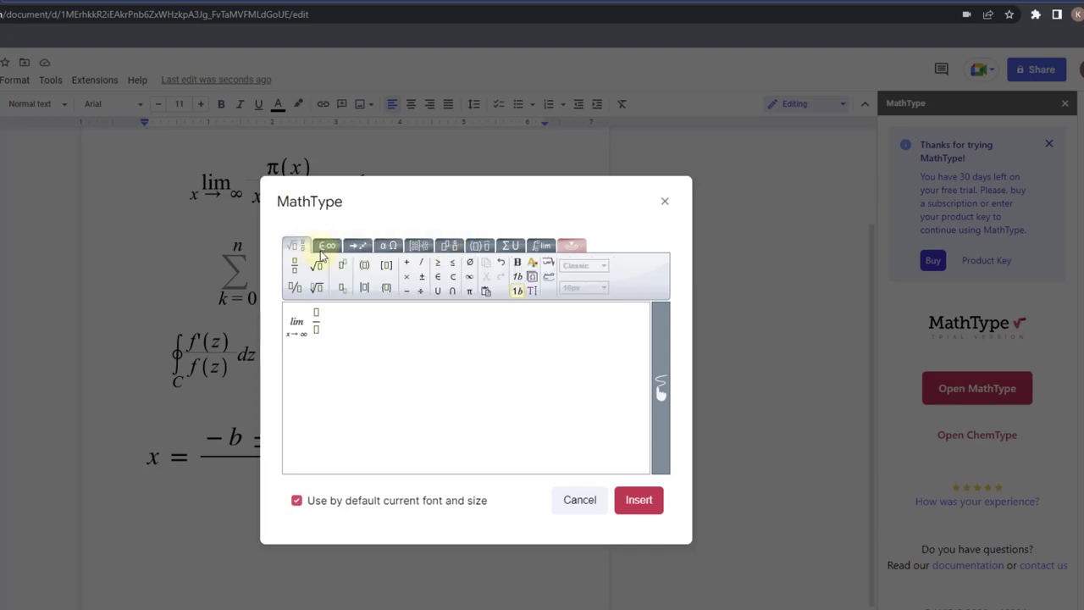
click(469, 290)
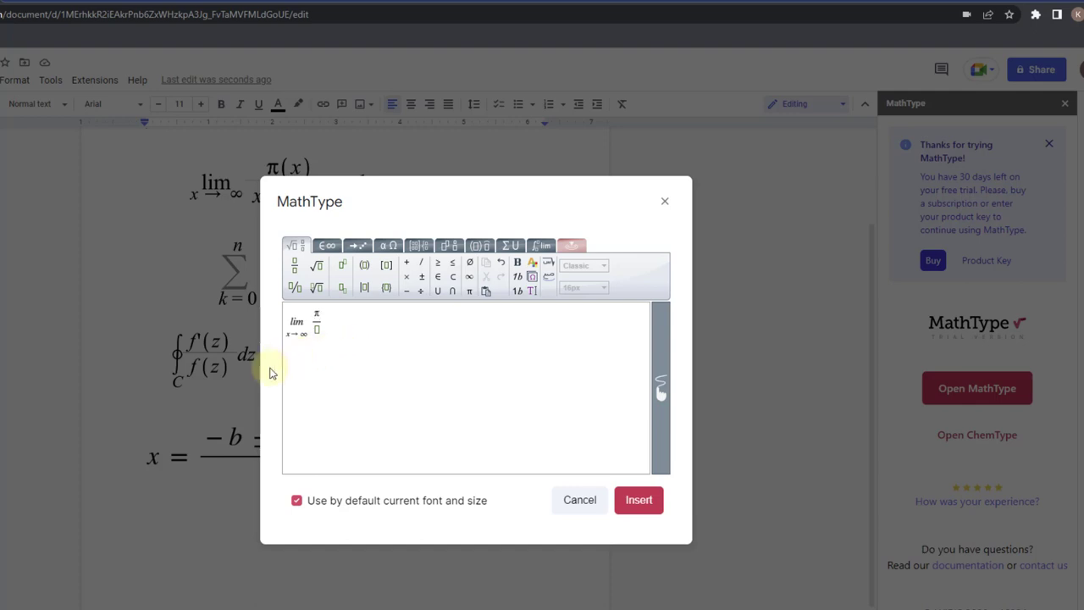
text((x)
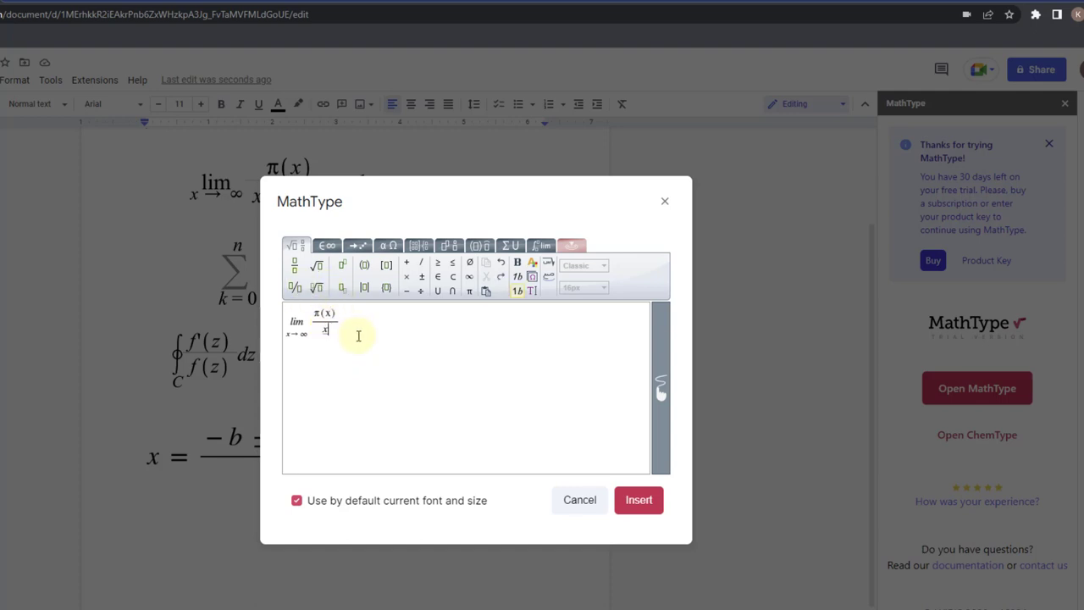
- Complete the denominator as x/ln(x) using a bevelled fraction
click(294, 287)
double_click(332, 334)
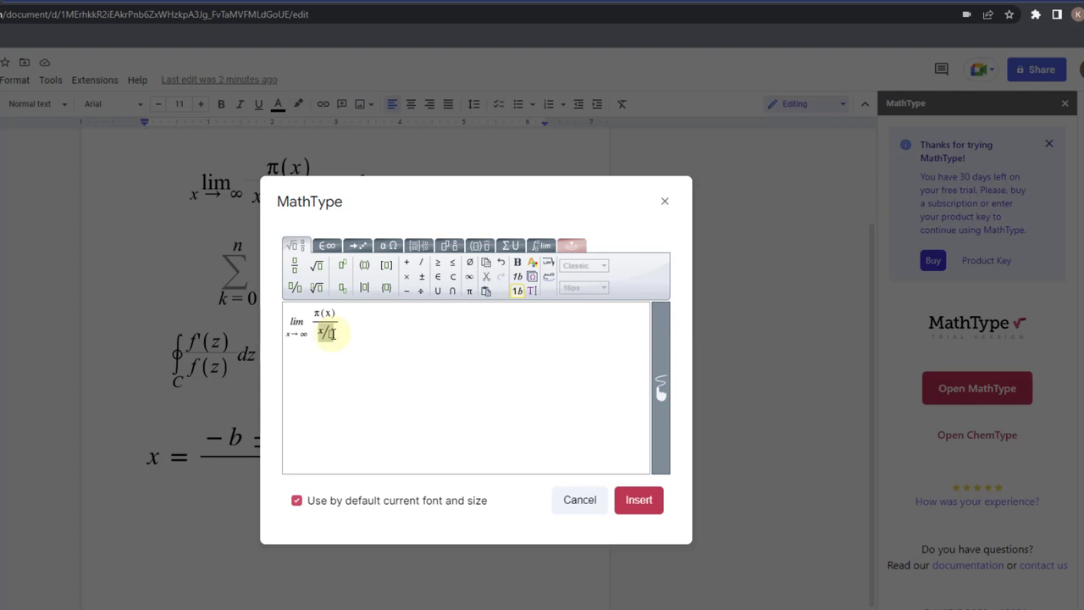
click(332, 334)
text(ln(x)
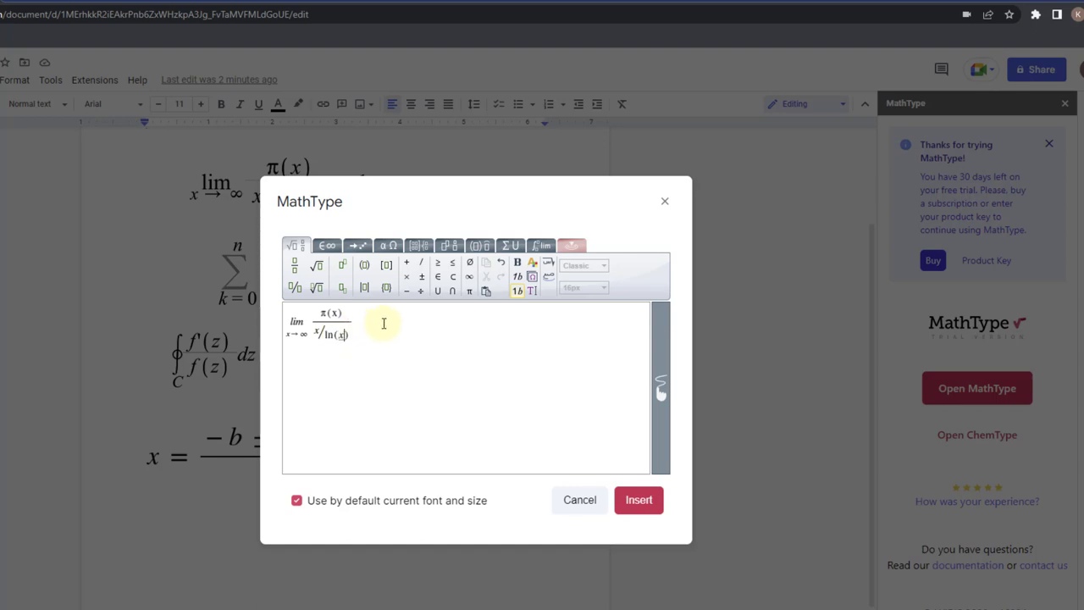
- Finish the limit equation with "= 1" and insert it into the document
click(371, 314)
text(= 1)
click(638, 500)
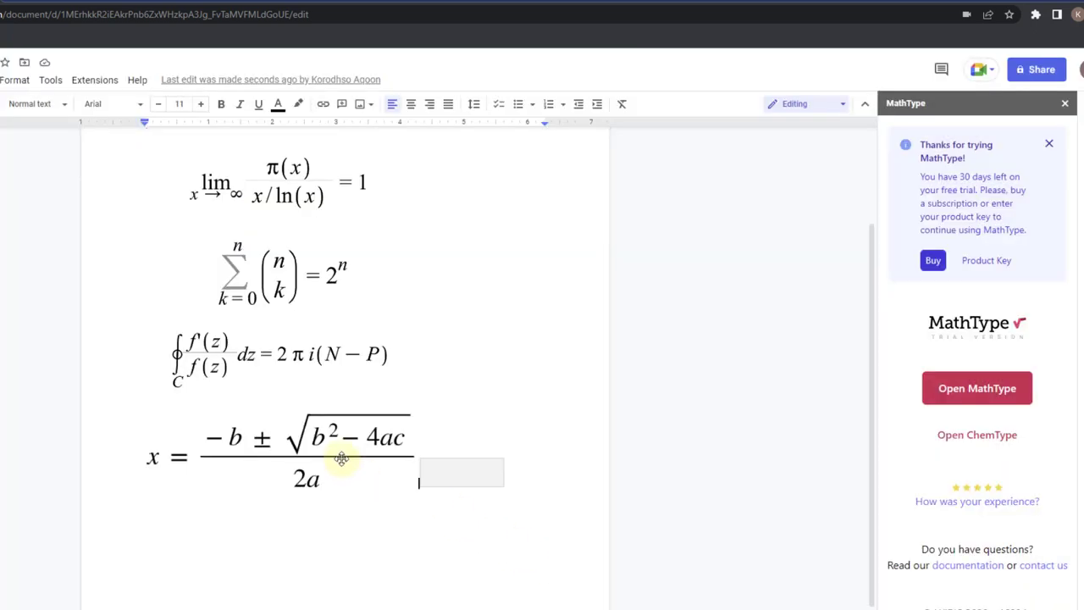
- Enlarge the inserted limit equation to about 5.5 inches wide and compare it with the sample equations above
scroll(351, 441, down, 3)
click(431, 414)
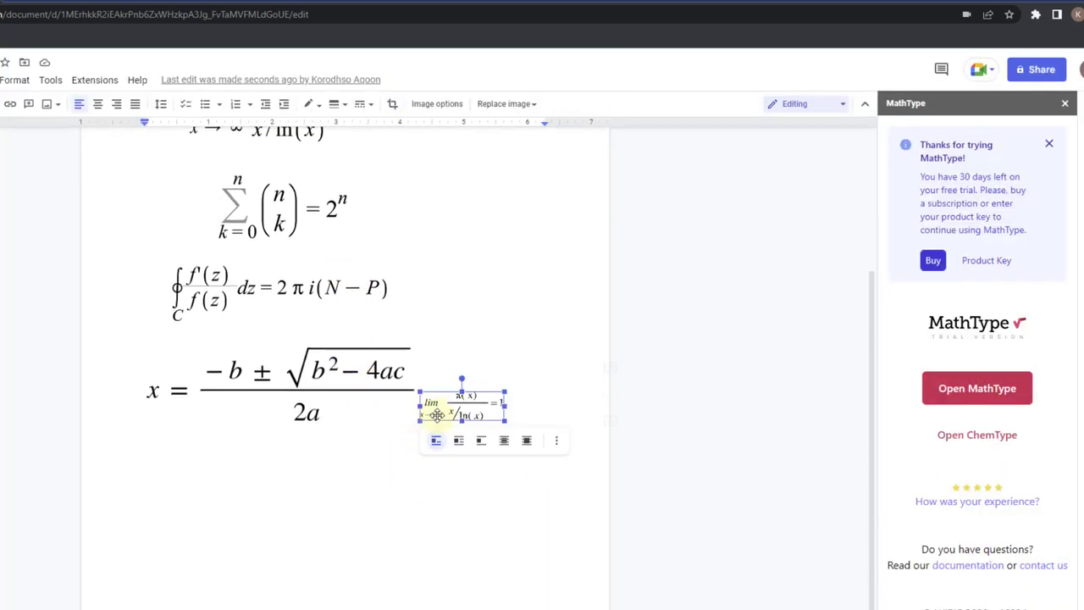
drag(419, 421, 321, 508)
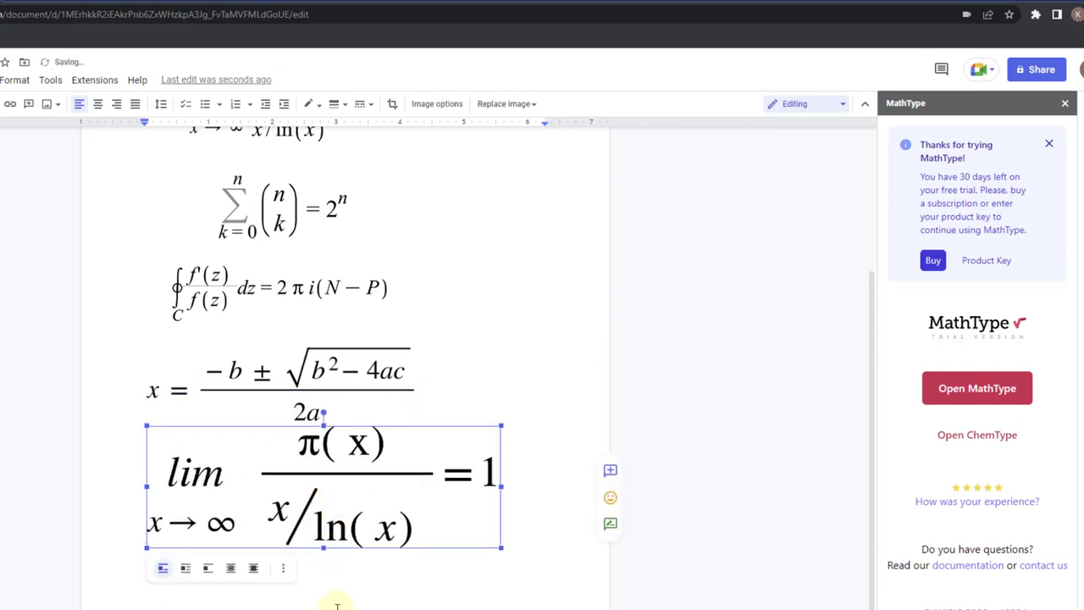
scroll(331, 339, up, 4)
scroll(246, 263, down, 2)
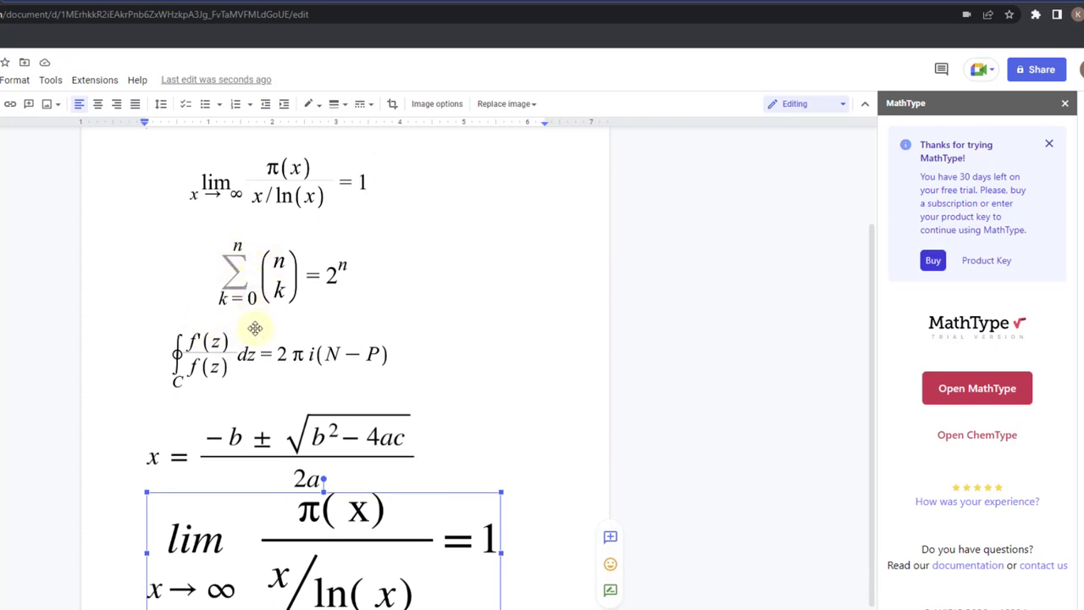
click(325, 429)
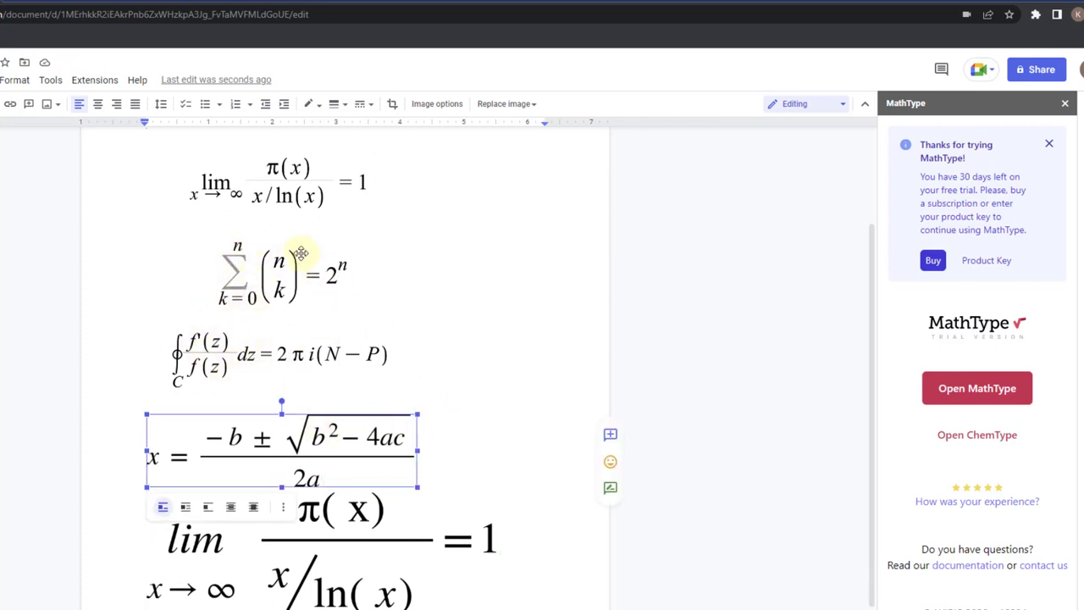
click(443, 603)
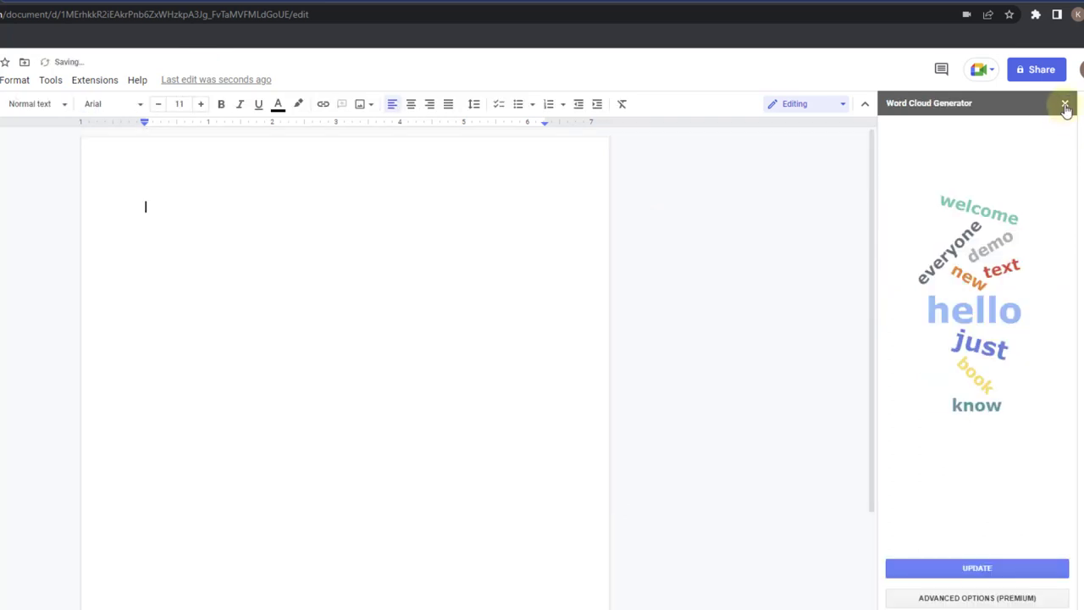
- Close the Word Cloud Generator sidebar and view the commands offered by the Docs to Markdown add-on
click(1063, 105)
click(88, 80)
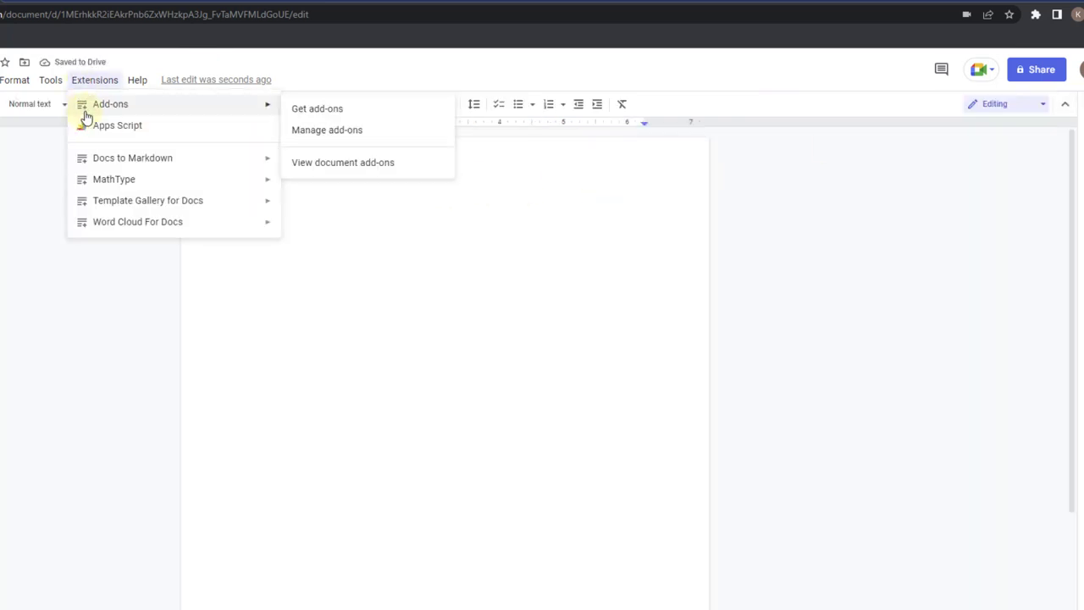
mouse_move(153, 168)
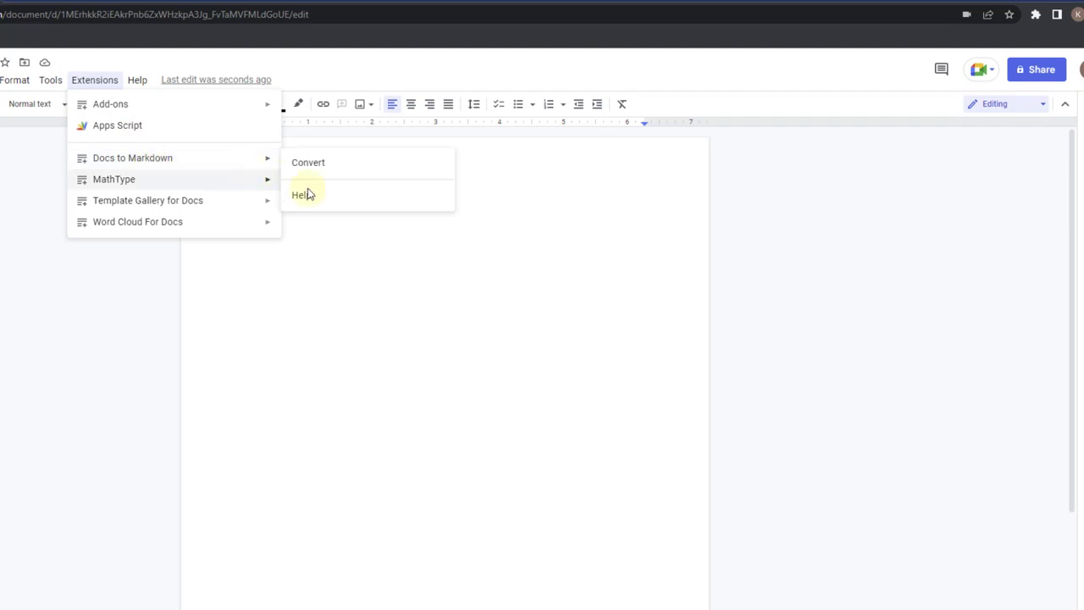
click(423, 250)
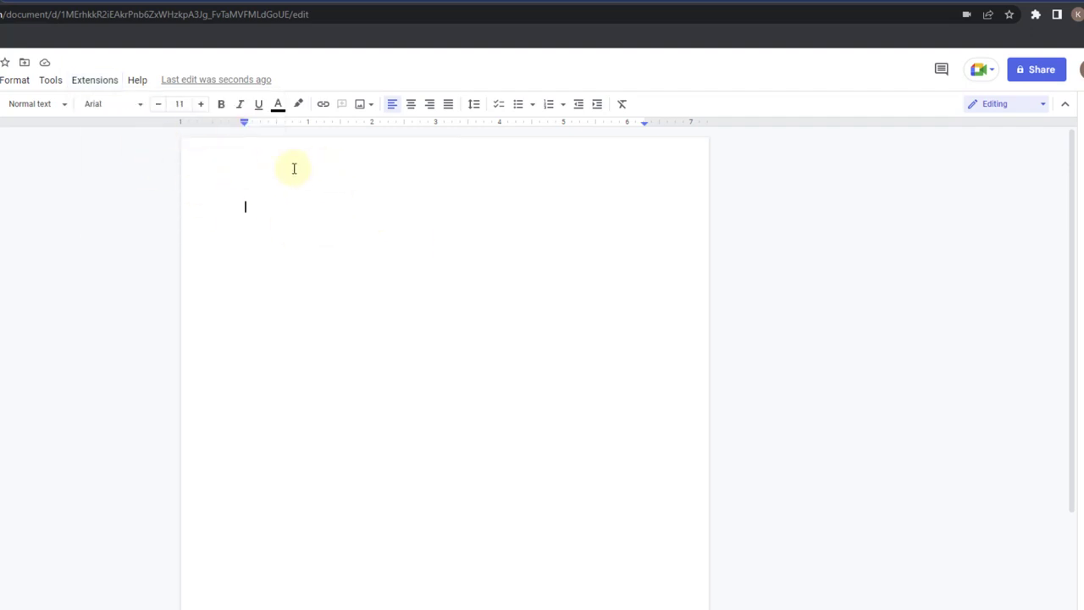
- Search the available commands for "bold"
click(96, 81)
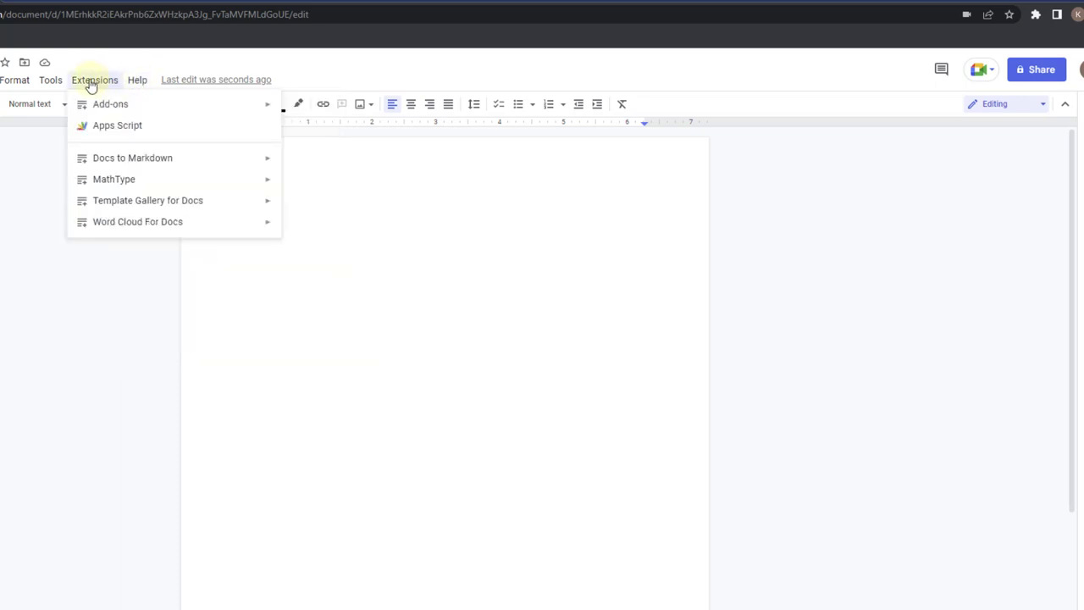
mouse_move(144, 88)
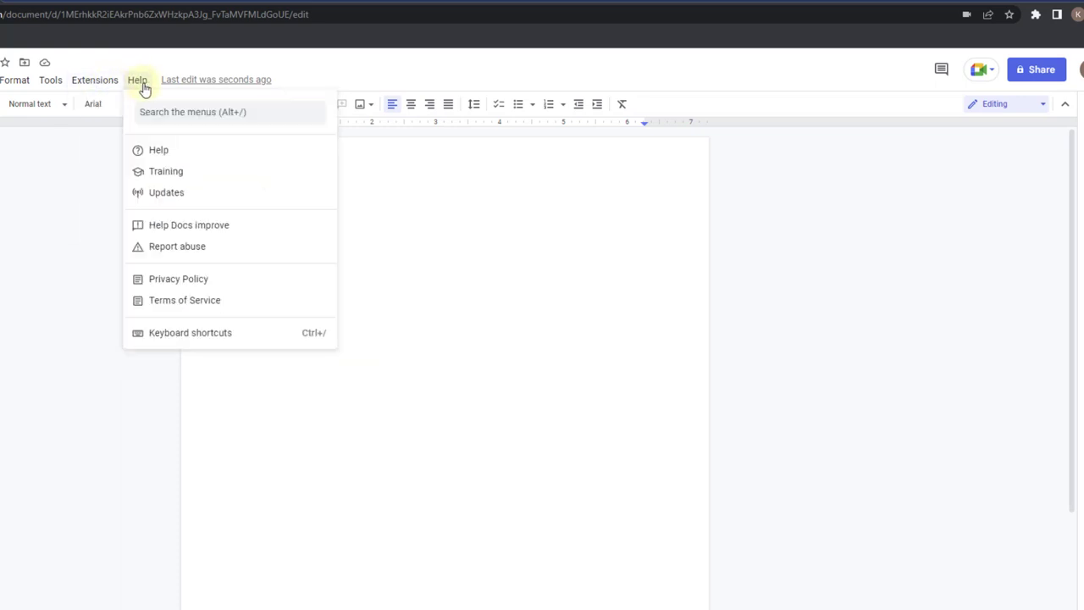
click(153, 103)
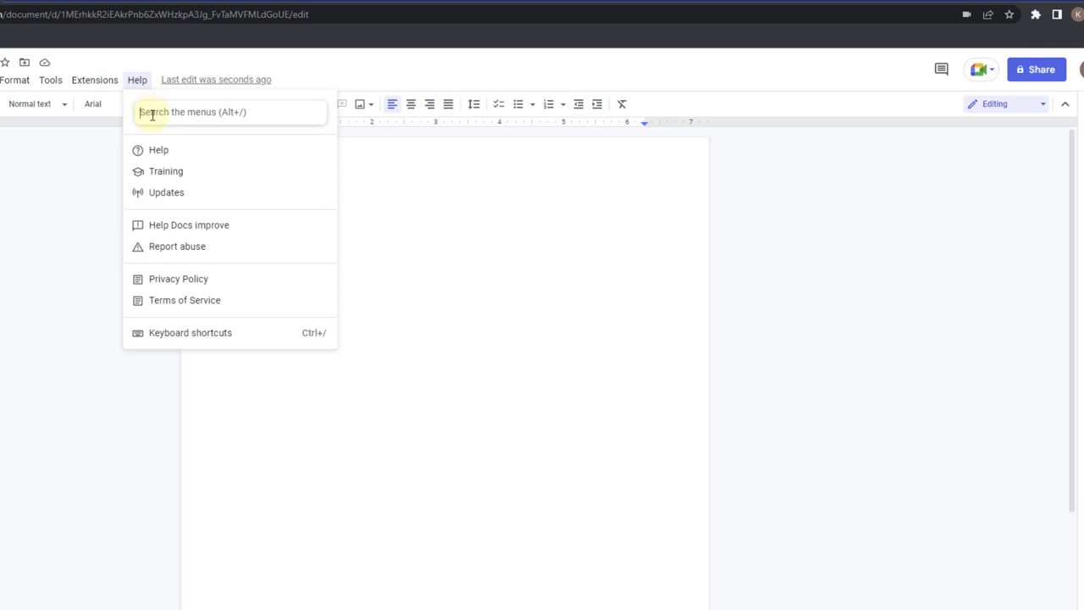
text(b)
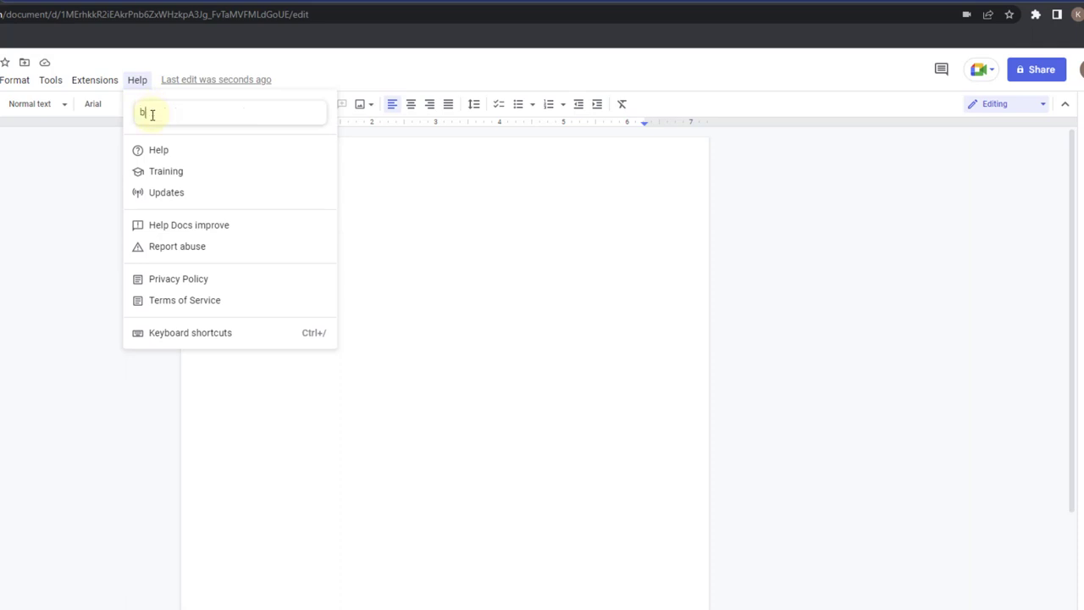
text(old)
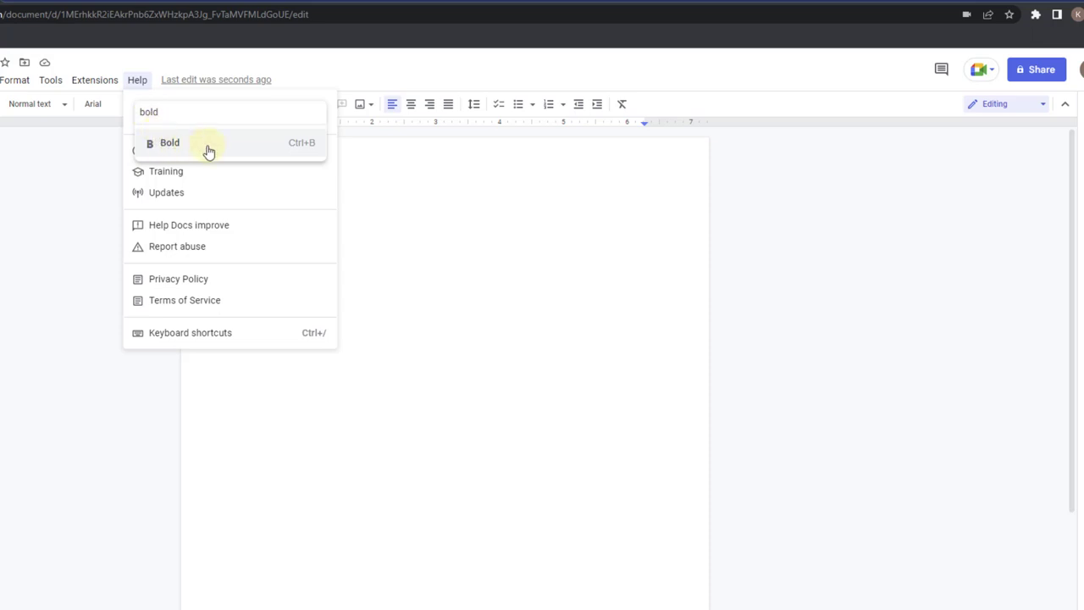
key(Return)
- Enter the text "Hello everyone" and make it bold through the command search
text(Hello everyone)
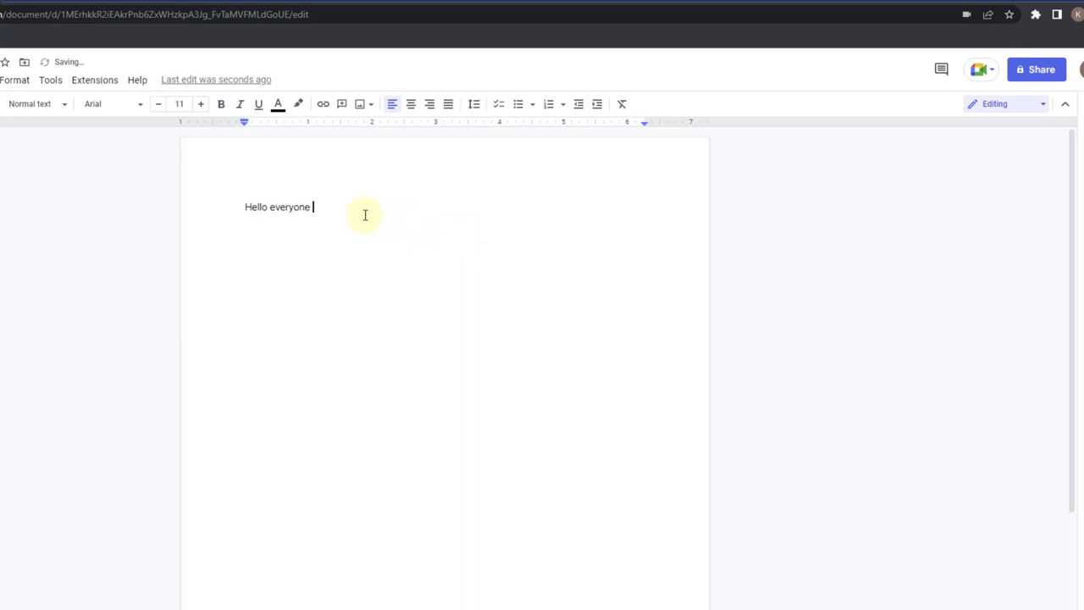
drag(365, 215, 231, 211)
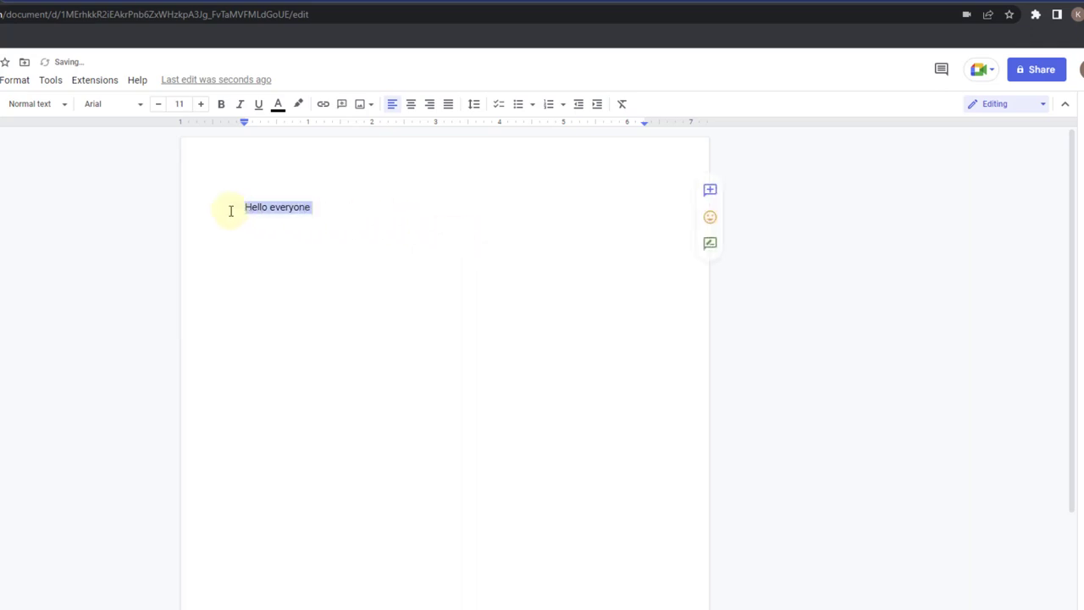
click(136, 80)
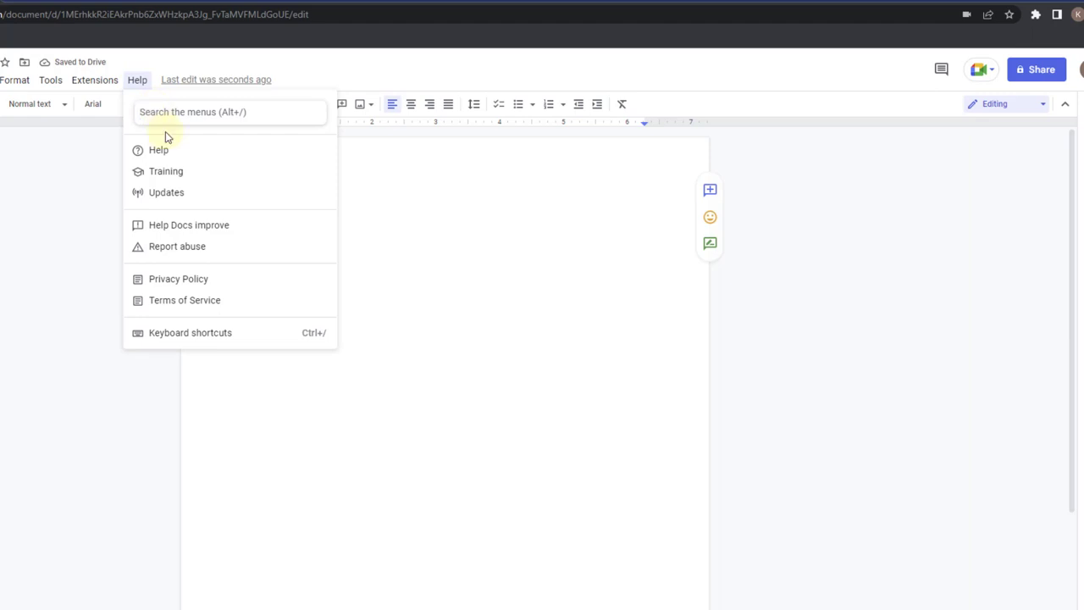
text(bold)
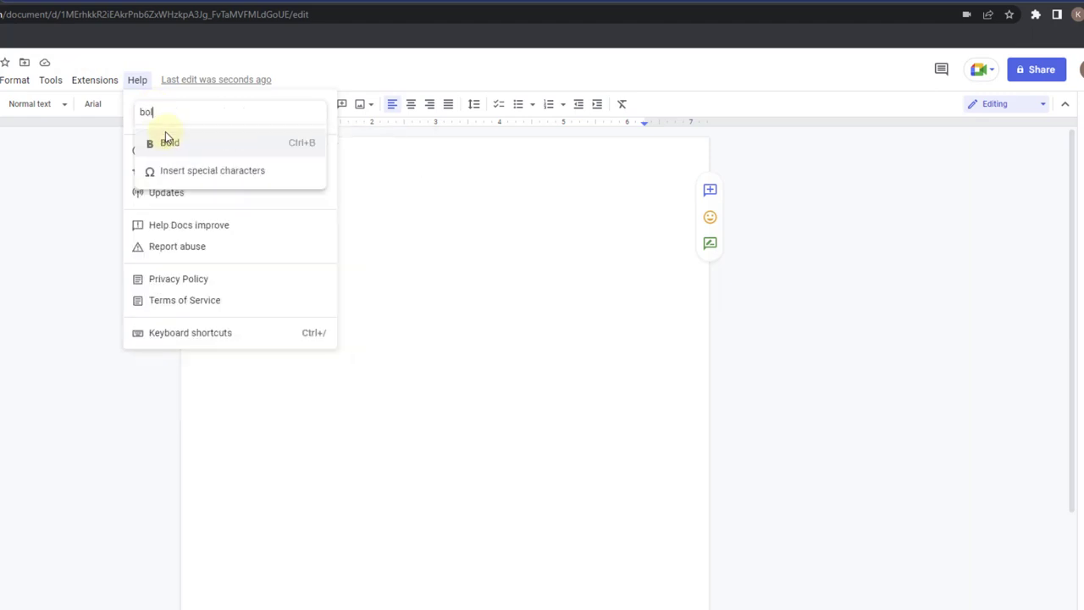
click(167, 141)
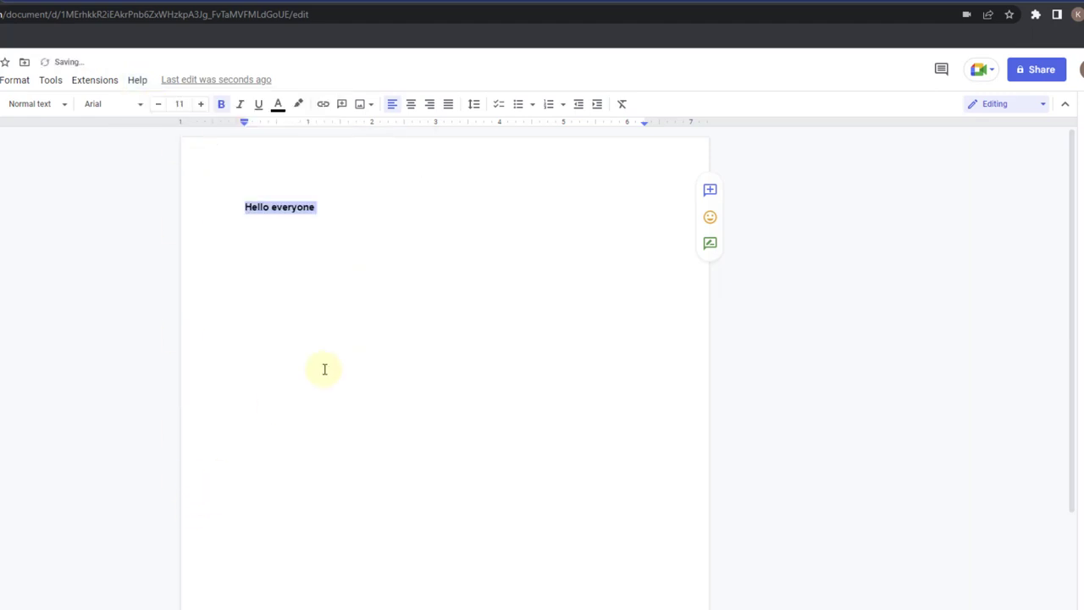
- Change the font of "Hello everyone" to Times New Roman through the command search
click(137, 81)
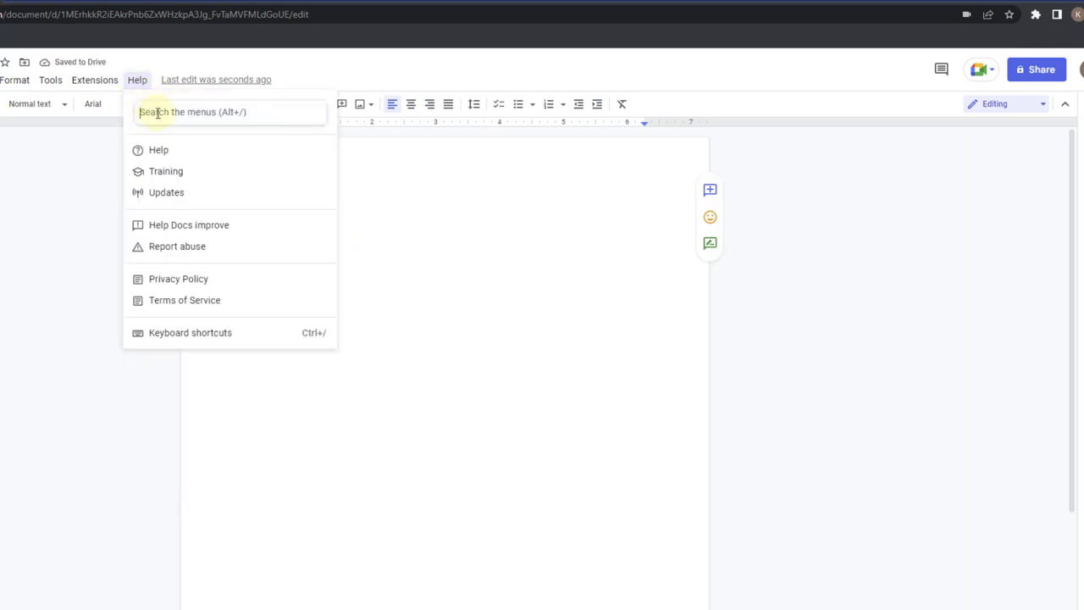
click(356, 215)
drag(356, 215, 229, 200)
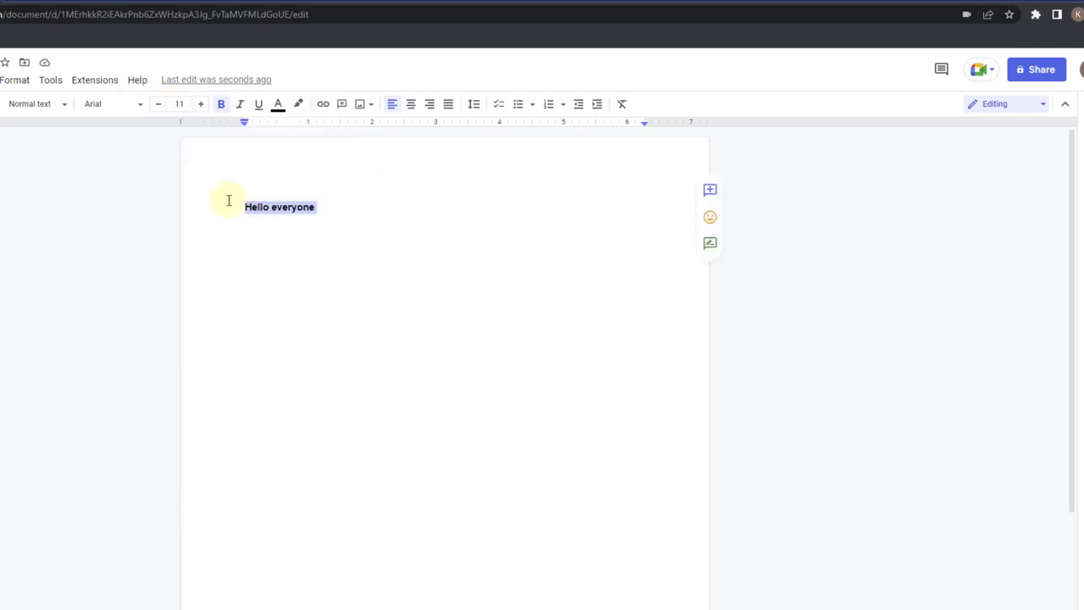
key(alt+slash)
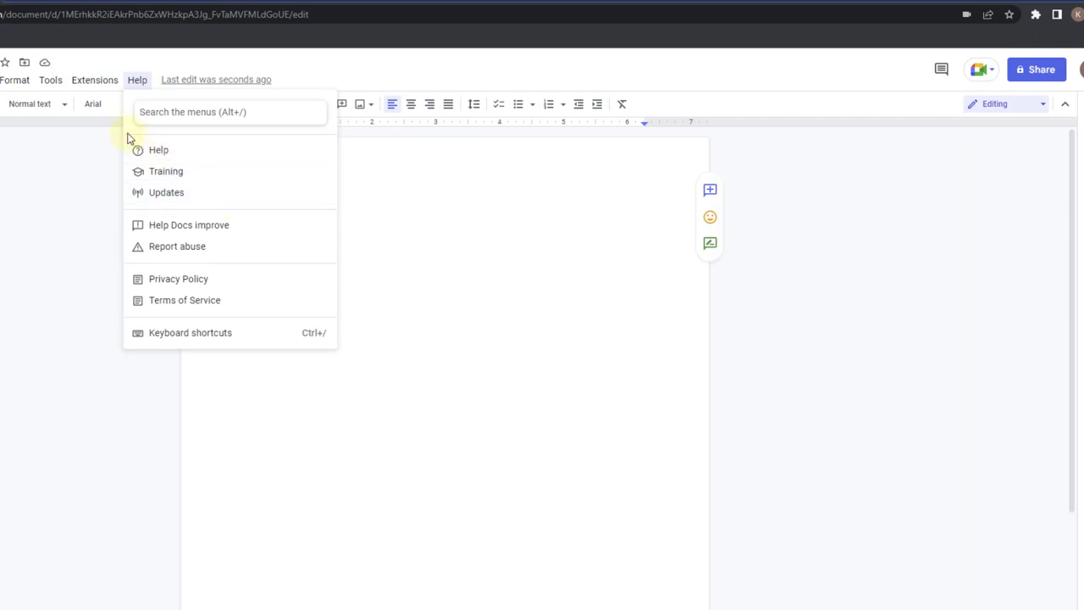
text(st)
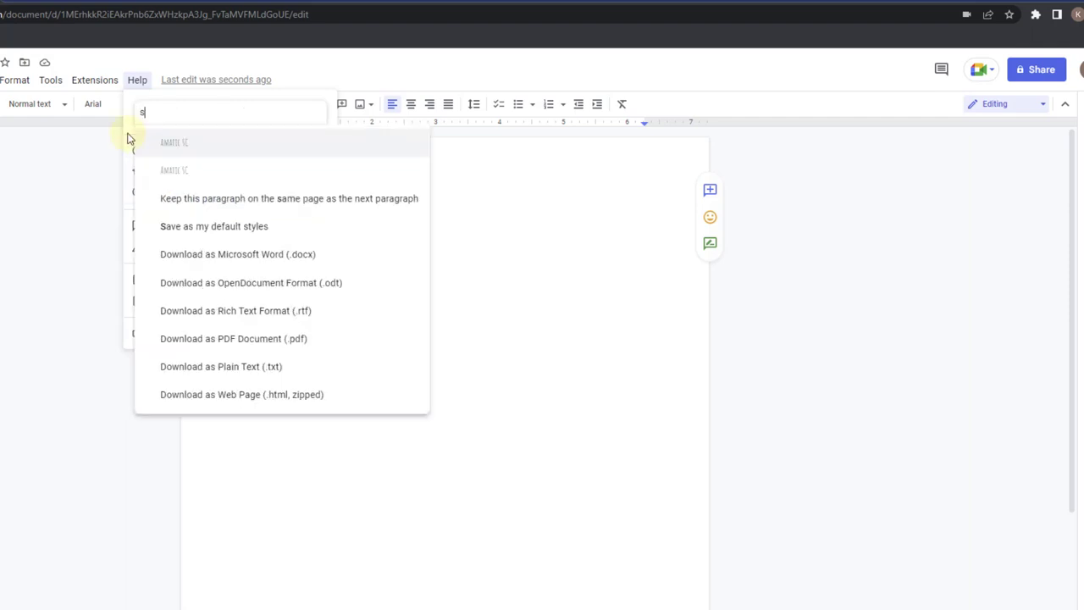
key(BackSpace)
key(BackSpace)
text(fon)
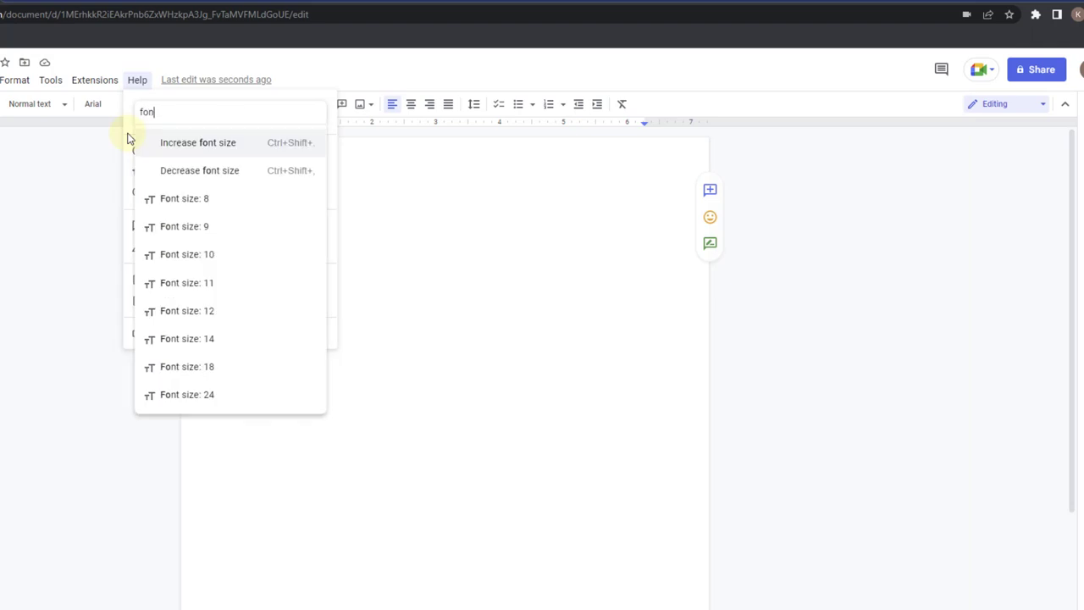
key(BackSpace)
key(BackSpace)
text(times)
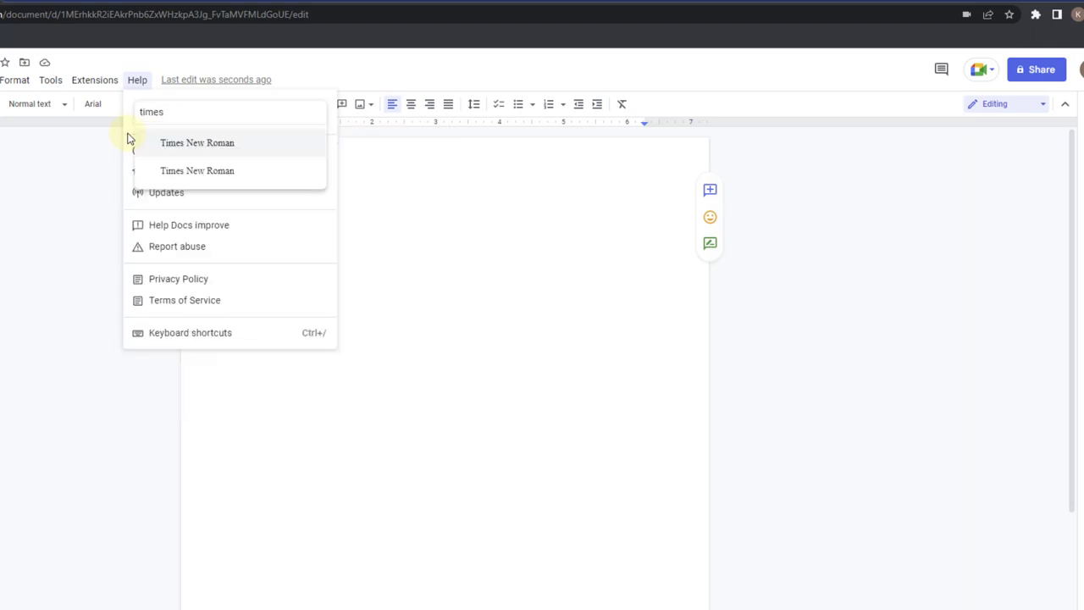
click(168, 148)
drag(363, 222, 181, 138)
click(131, 85)
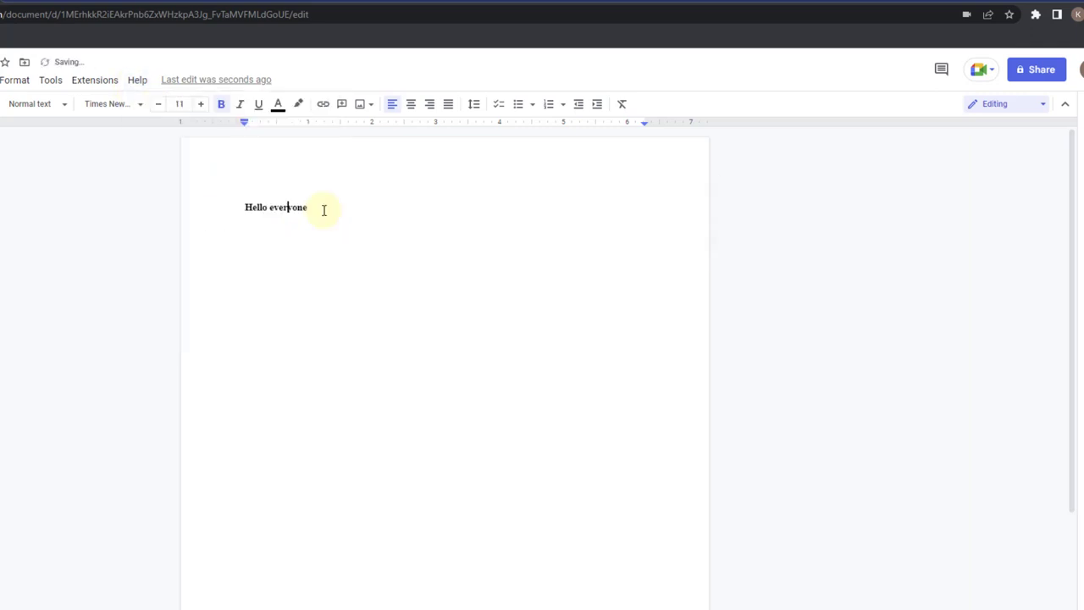
- Select the text "Hello everyone", look through the list of keyboard shortcuts and close it
drag(324, 211, 111, 116)
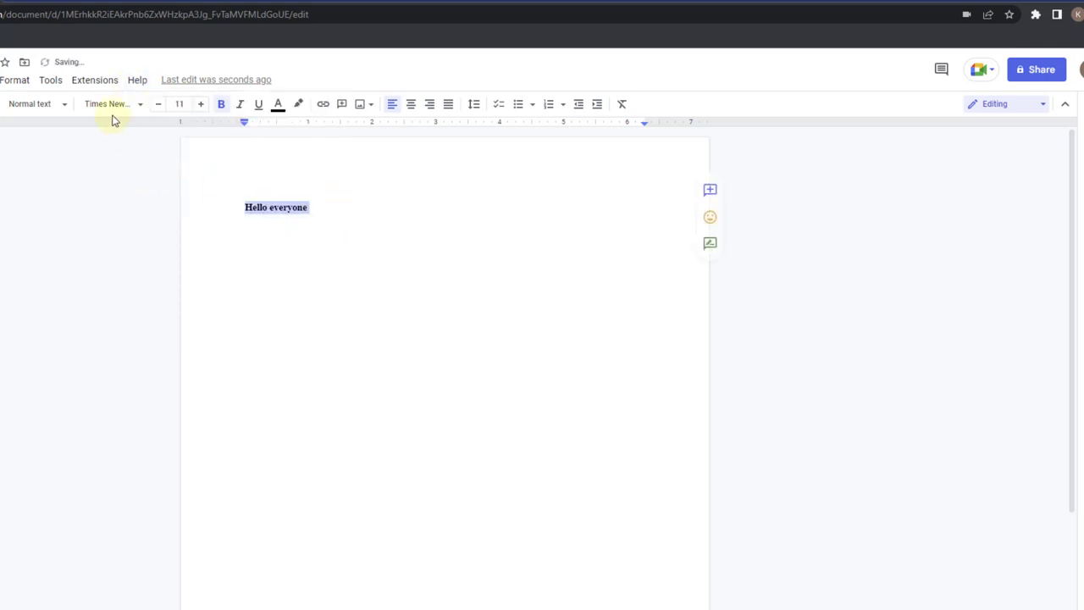
click(137, 80)
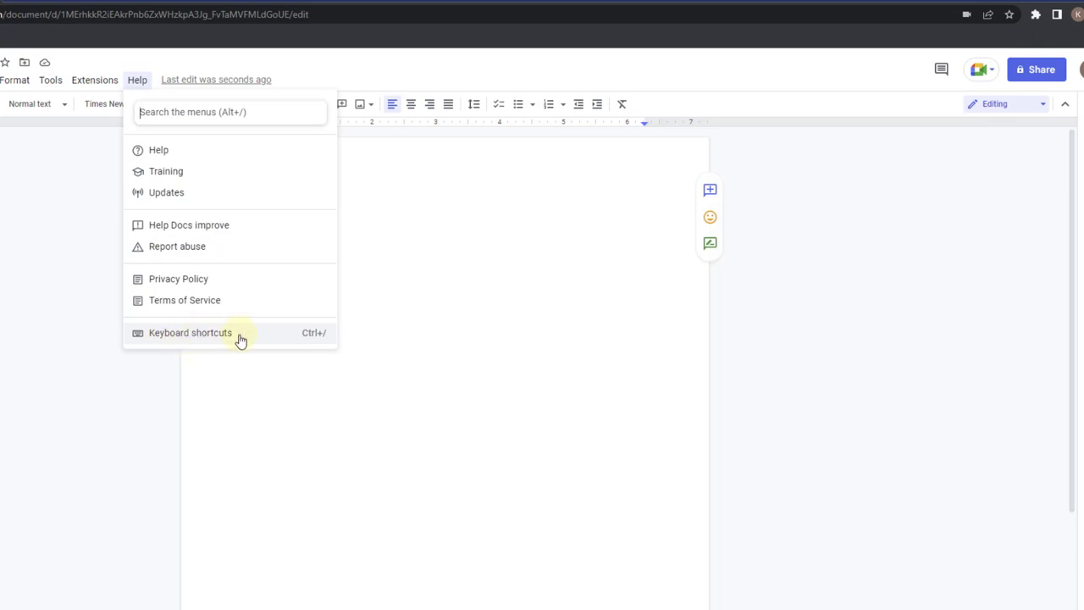
click(275, 341)
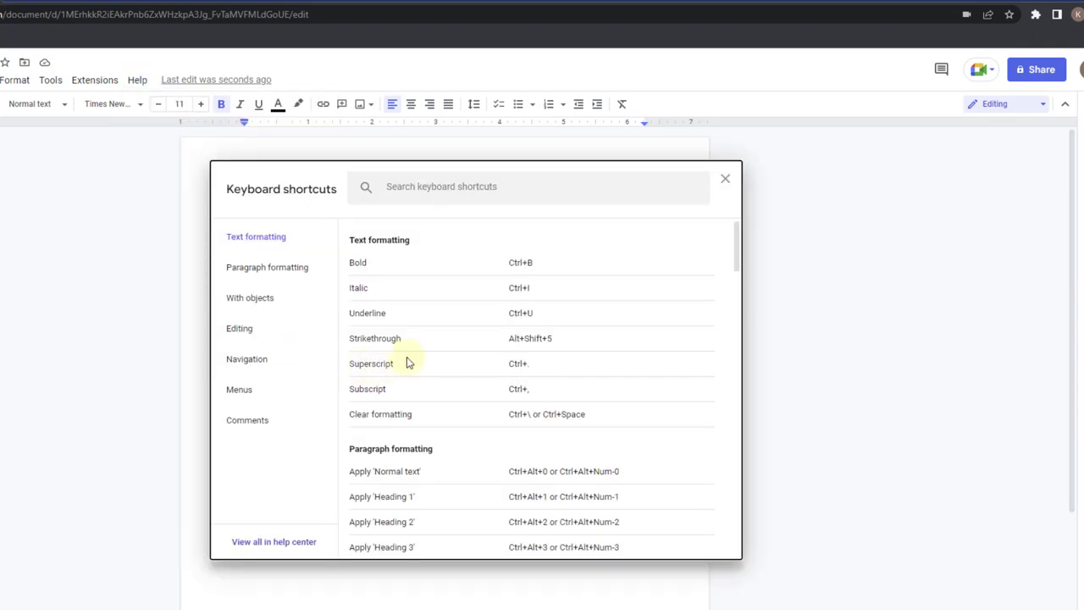
scroll(409, 364, down, 8)
scroll(416, 370, up, 8)
click(724, 179)
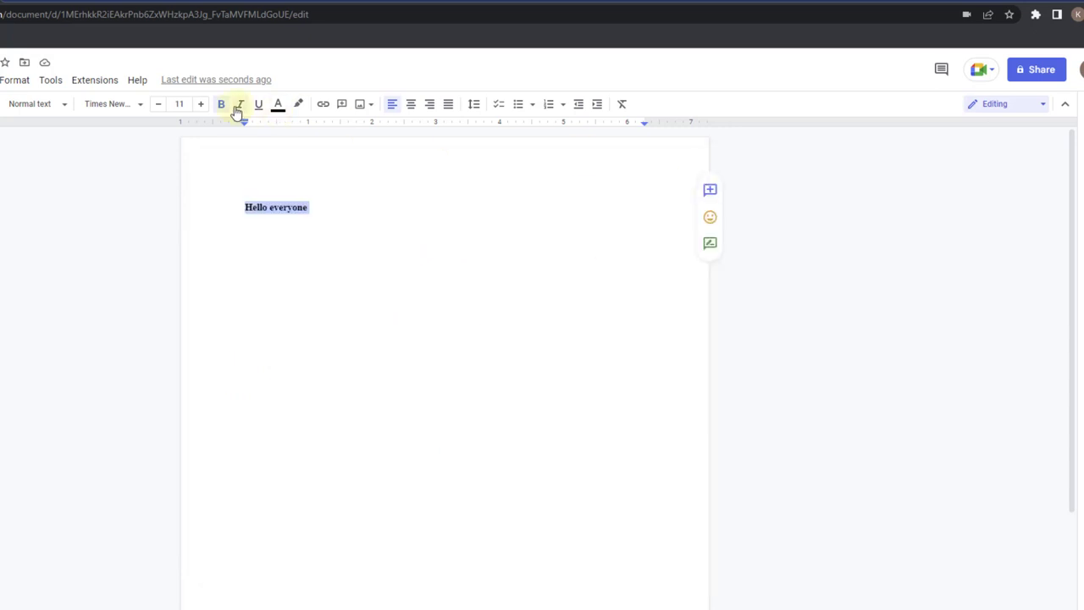
- Reopen the keyboard shortcuts overview and close it again
click(137, 81)
click(188, 331)
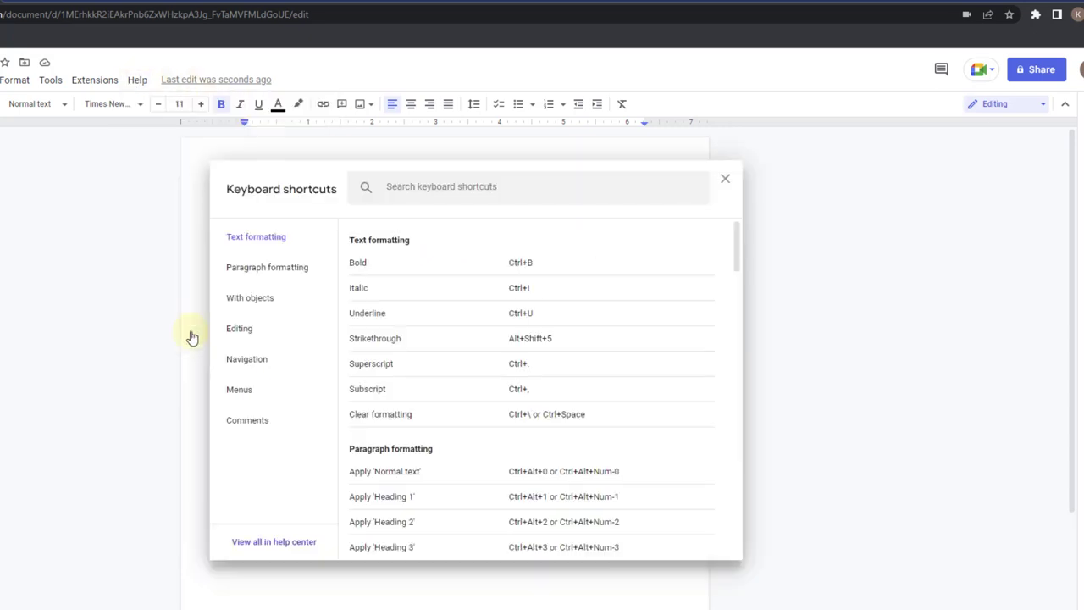
click(724, 180)
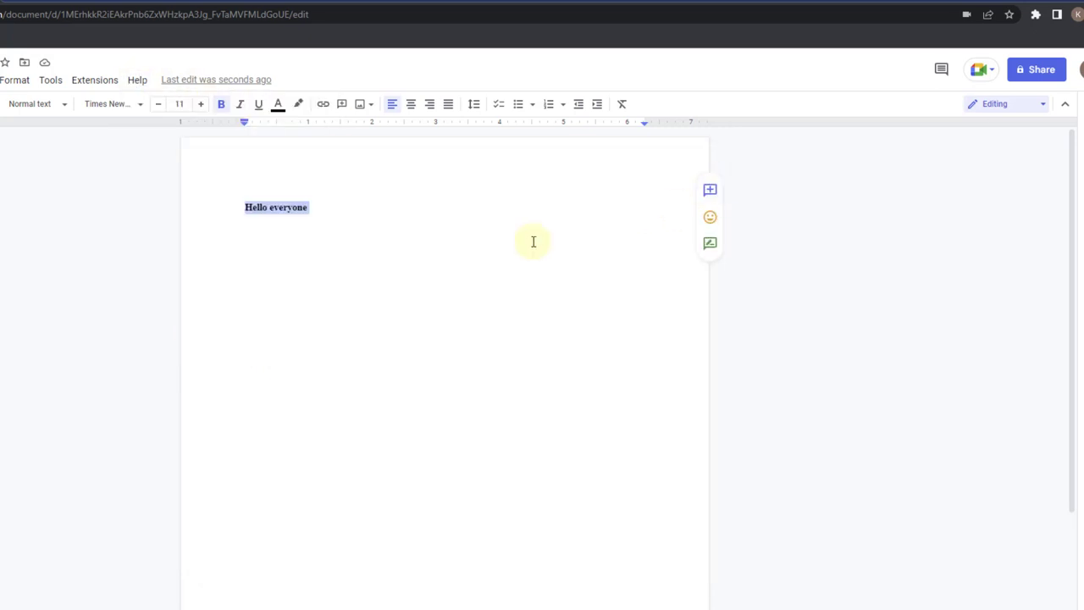
- Search the keyboard shortcuts for "control" and close the shortcuts overview
key(ctrl+slash)
click(478, 188)
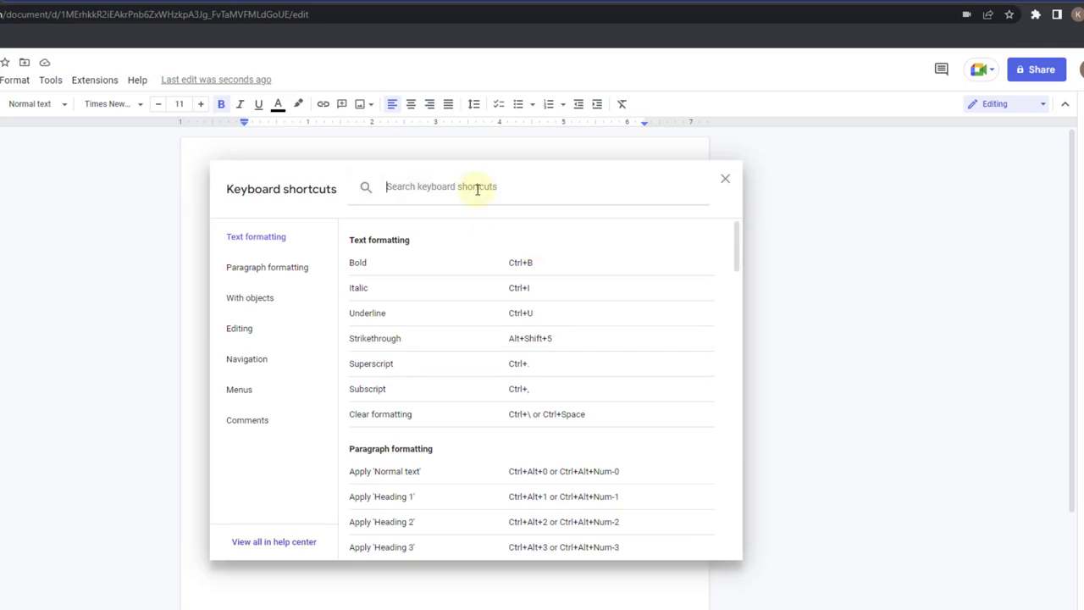
text(ctrl)
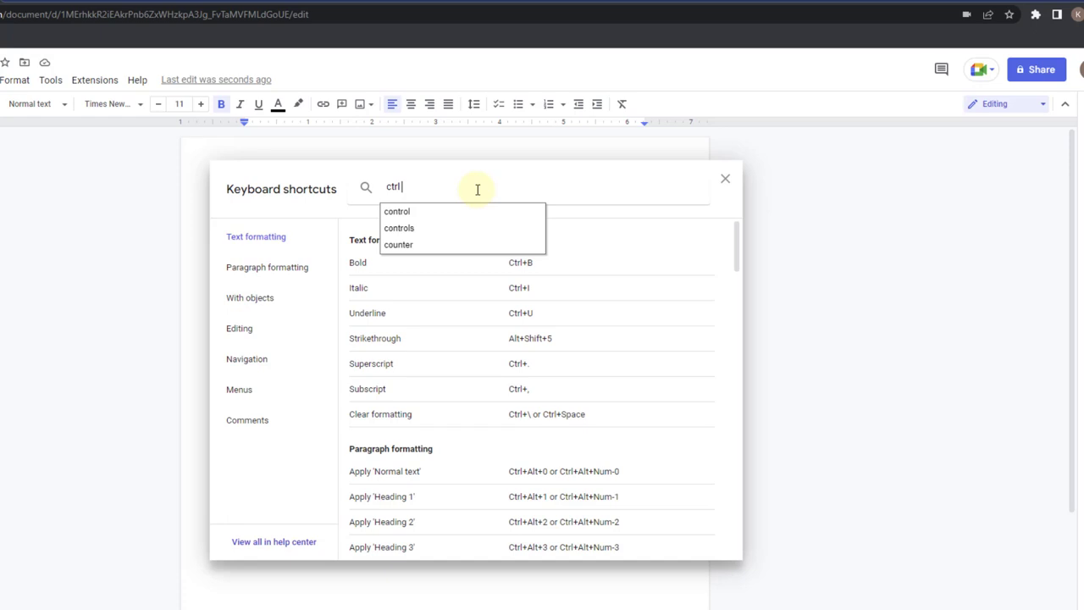
key(BackSpace)
key(BackSpace)
key(BackSpace)
key(BackSpace)
text(control)
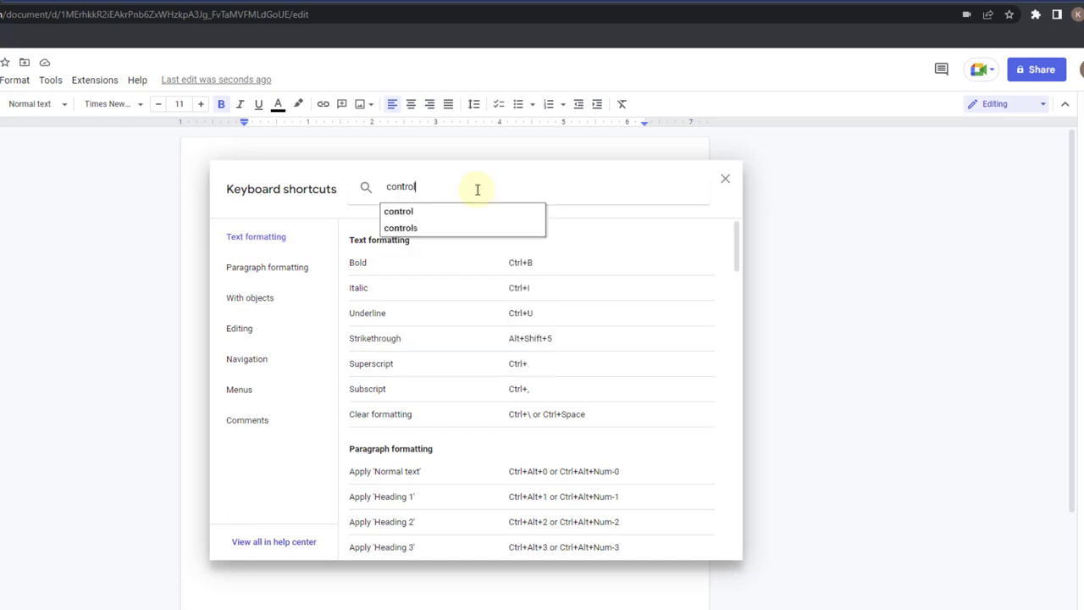
key(Return)
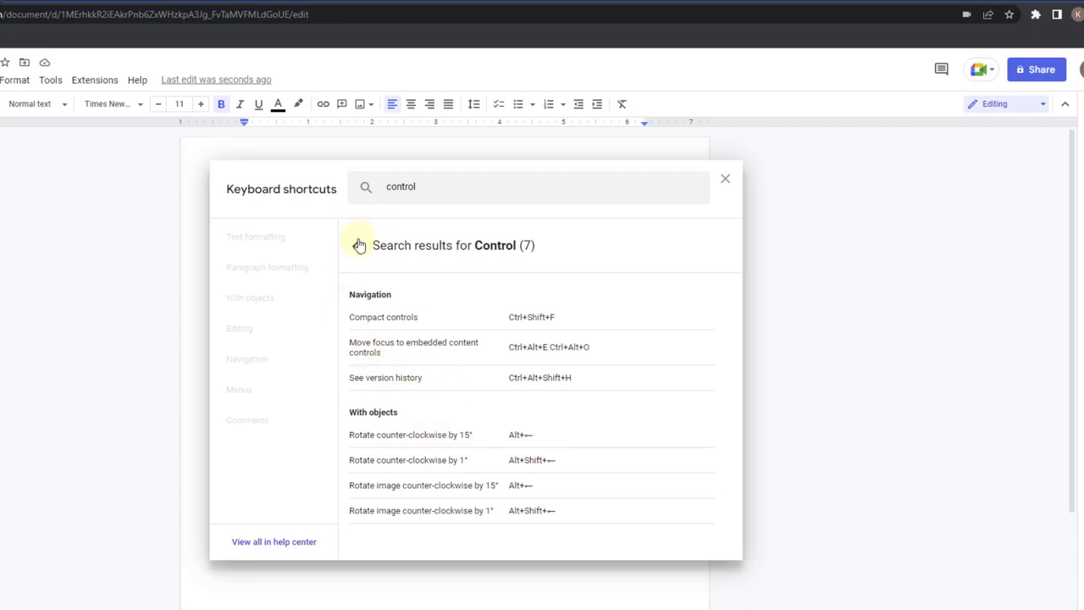
click(725, 180)
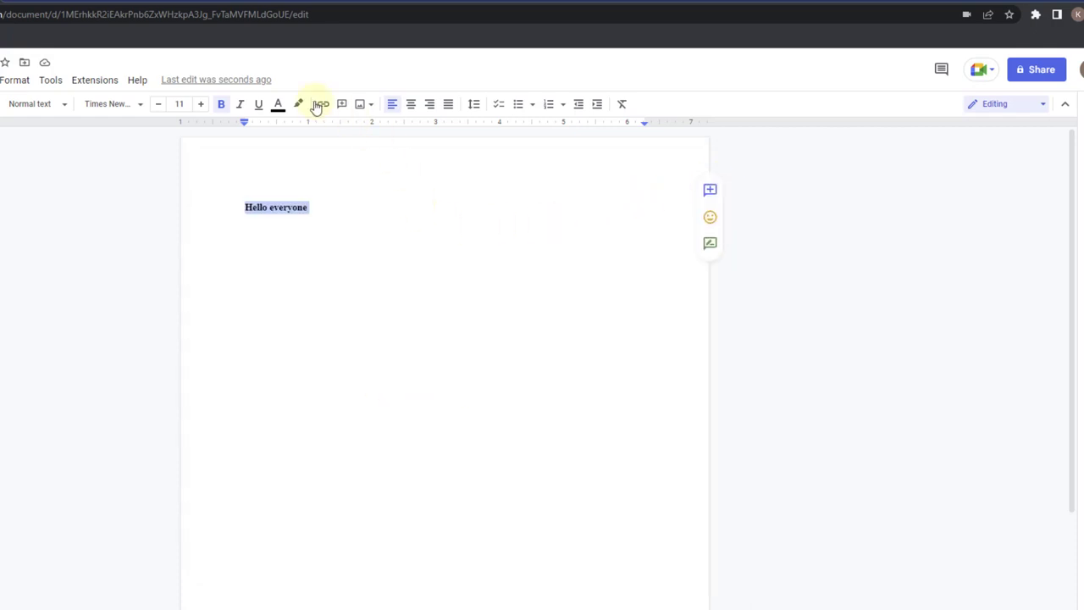
- Review the editing, menu and comment shortcuts in the keyboard shortcuts overview, return to its beginning and close it
click(138, 80)
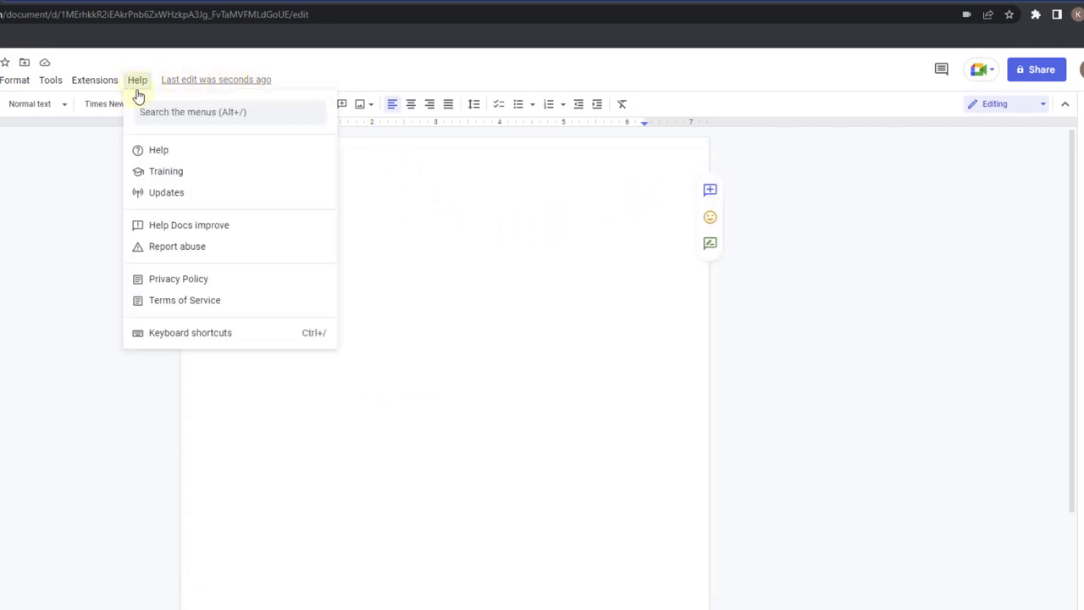
click(223, 336)
scroll(436, 356, down, 15)
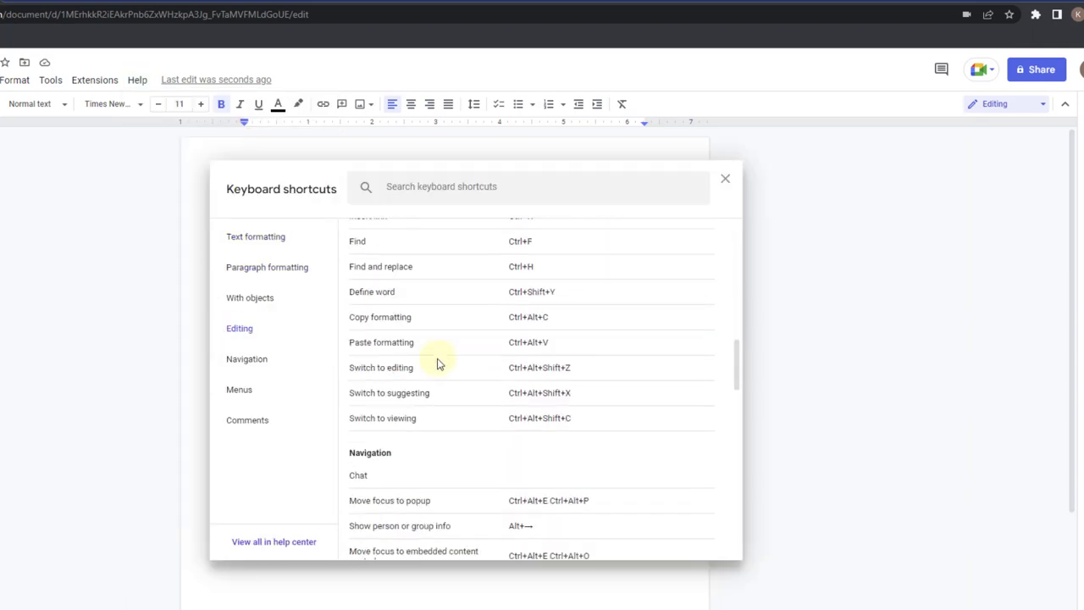
scroll(439, 367, down, 5)
click(269, 392)
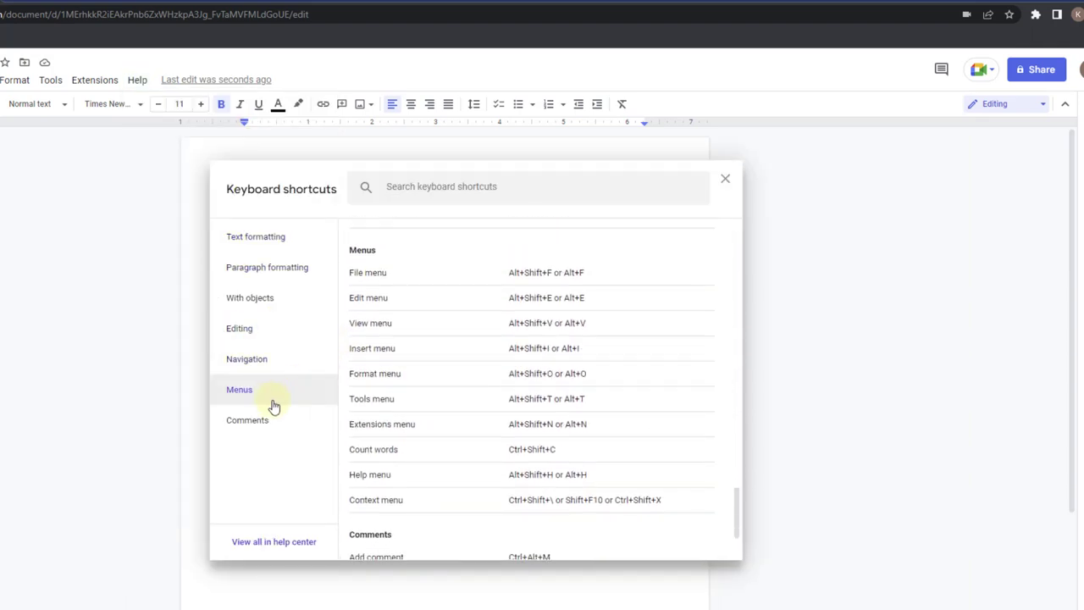
click(276, 431)
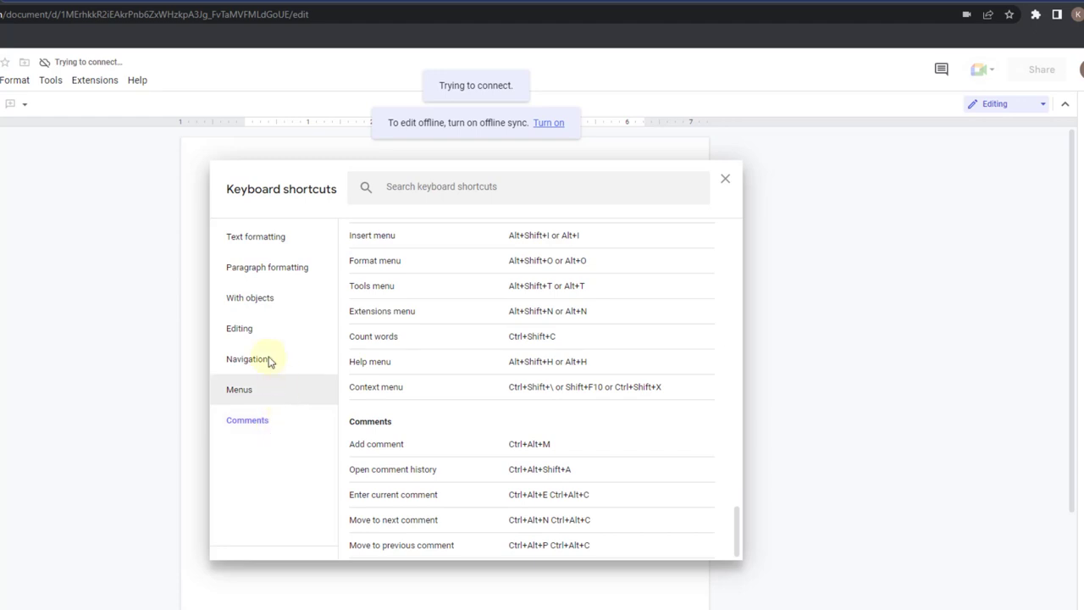
scroll(382, 364, up, 20)
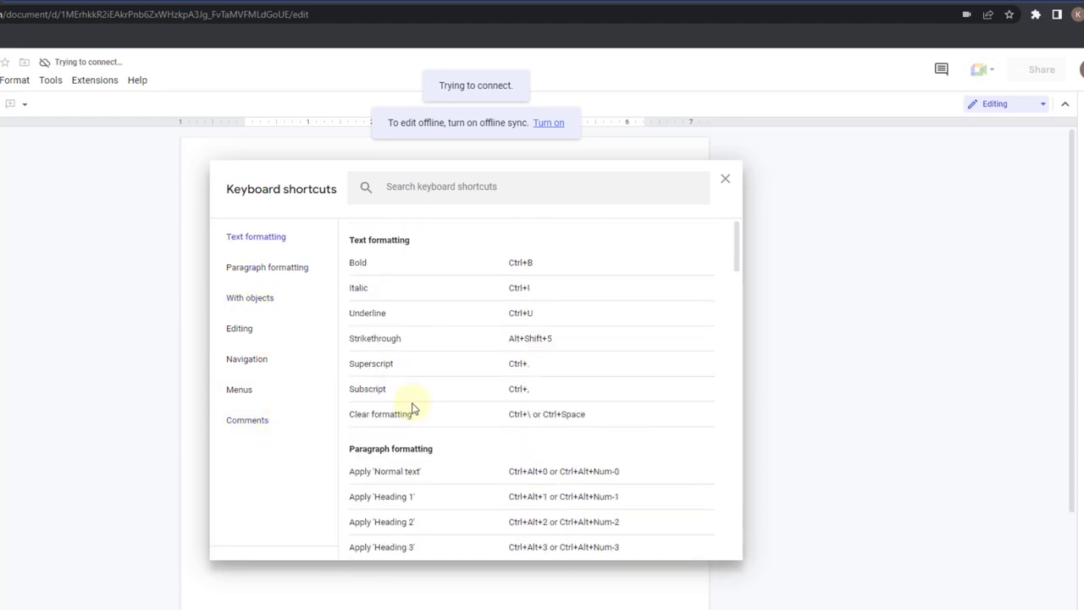
click(725, 179)
click(320, 212)
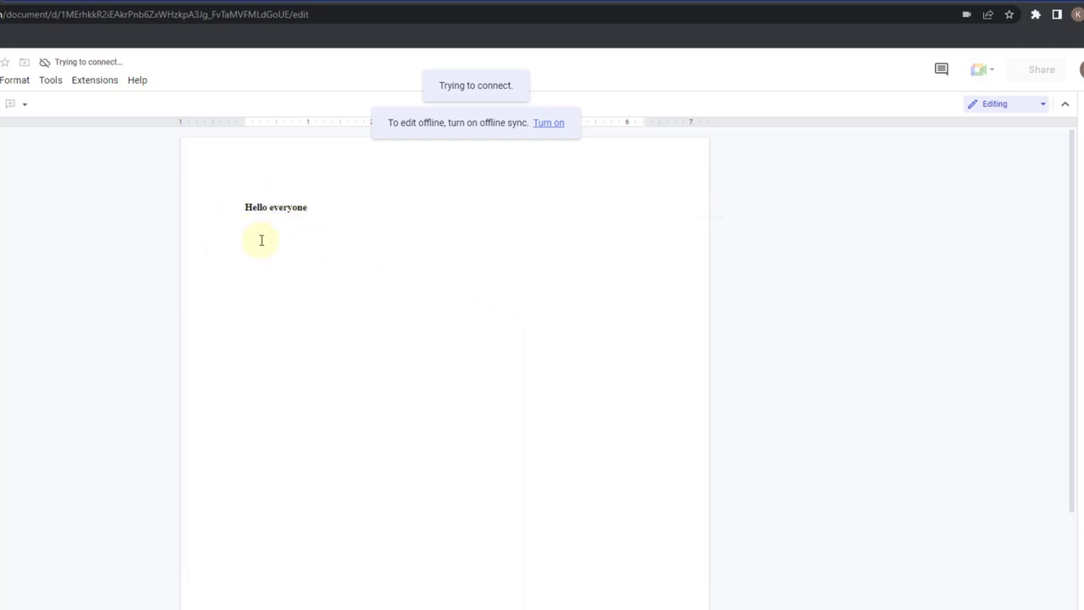
key(ctrl+a)
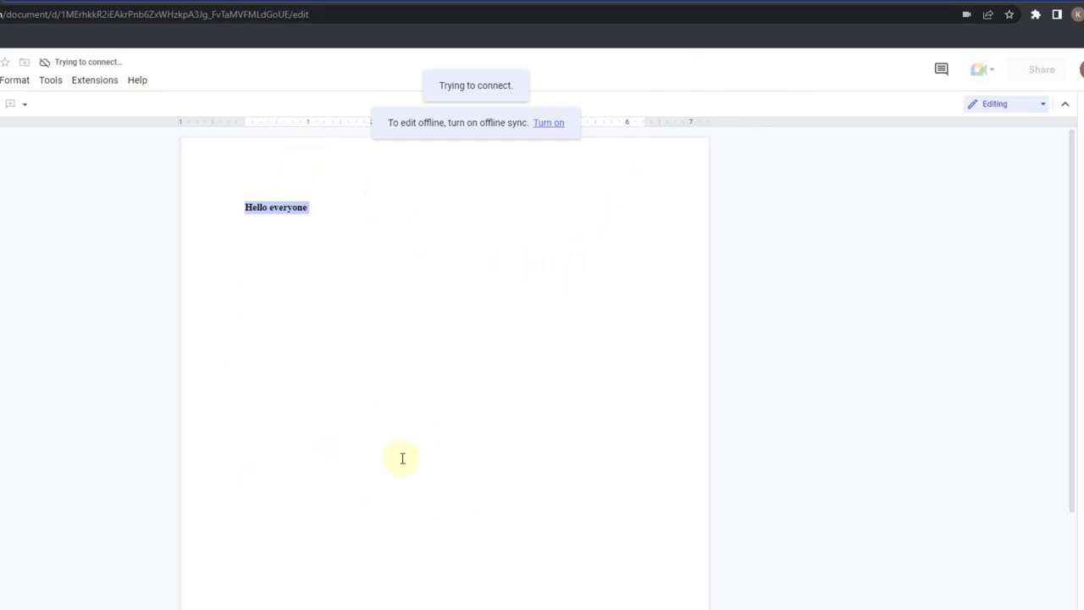
click(83, 80)
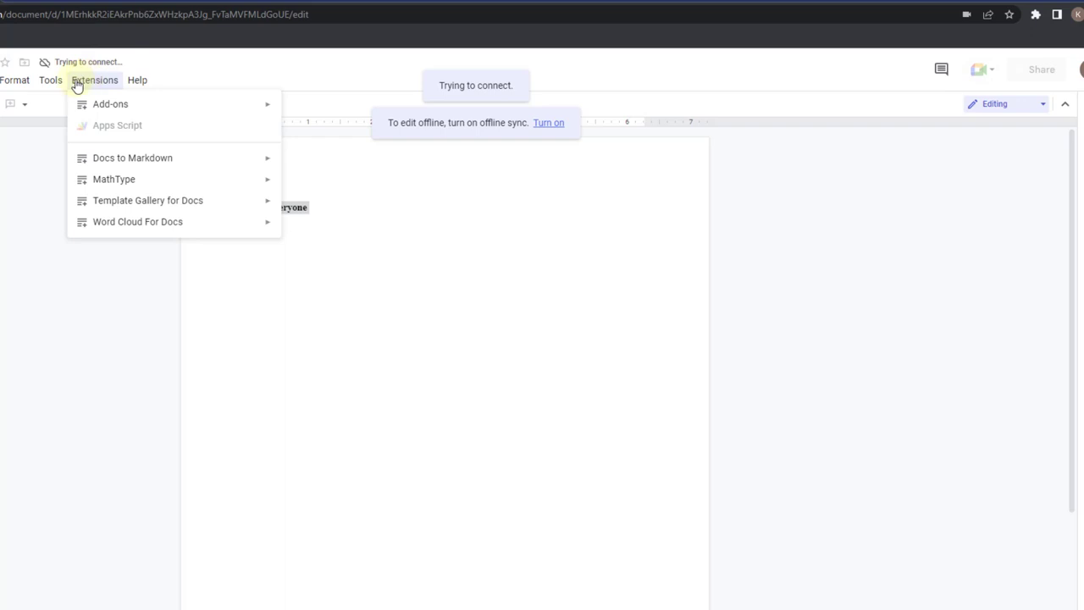
mouse_move(55, 83)
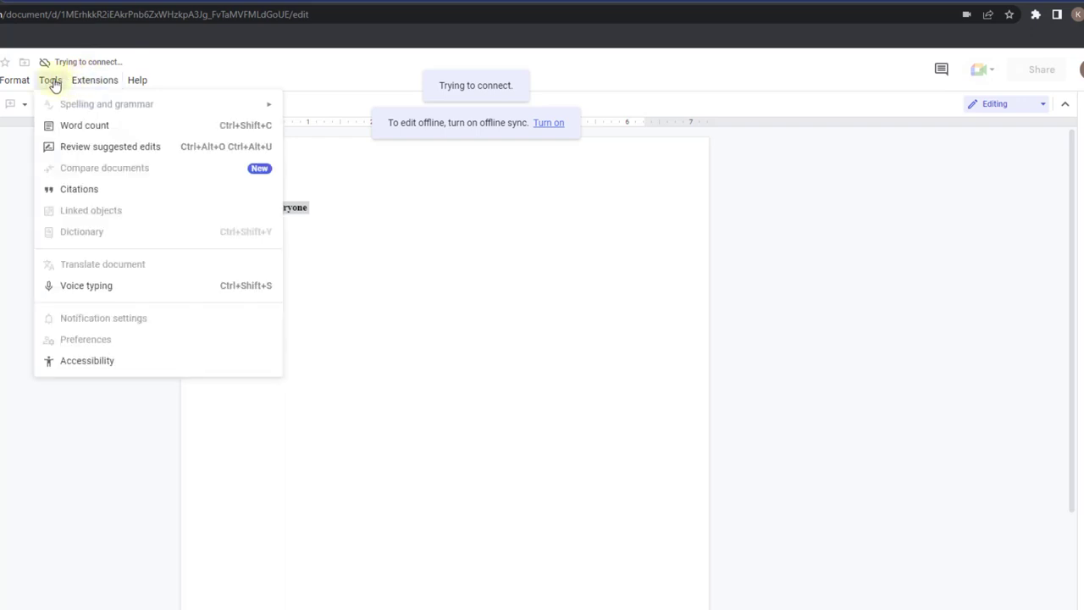
mouse_move(138, 83)
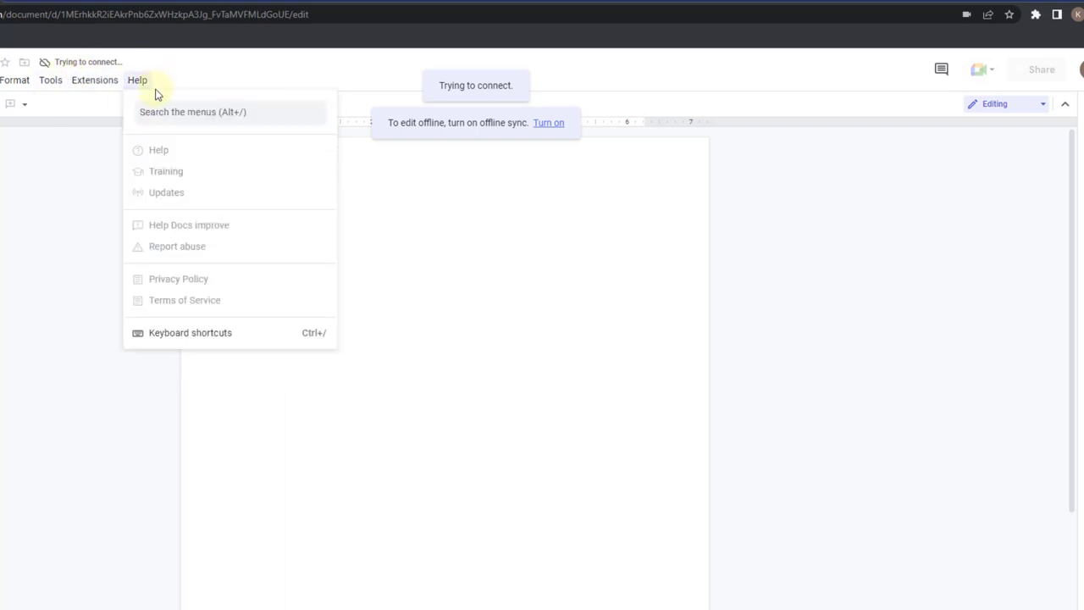